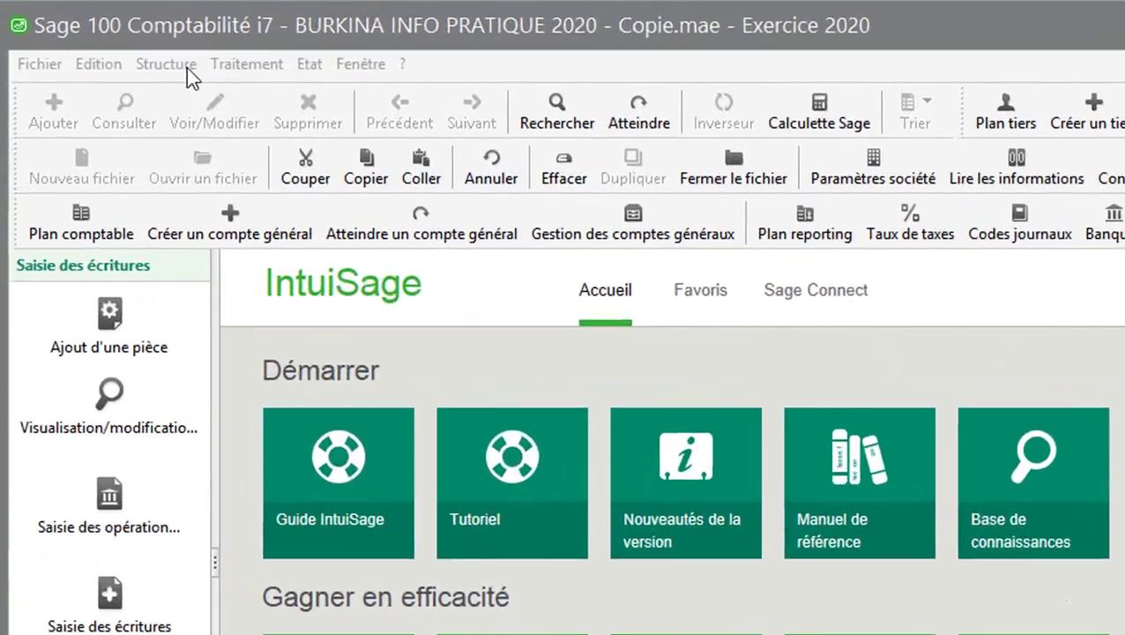
- Set the BI (BICIAB) journal's Rapprochement sur option to Trésorerie and save it
left_click(118, 42)
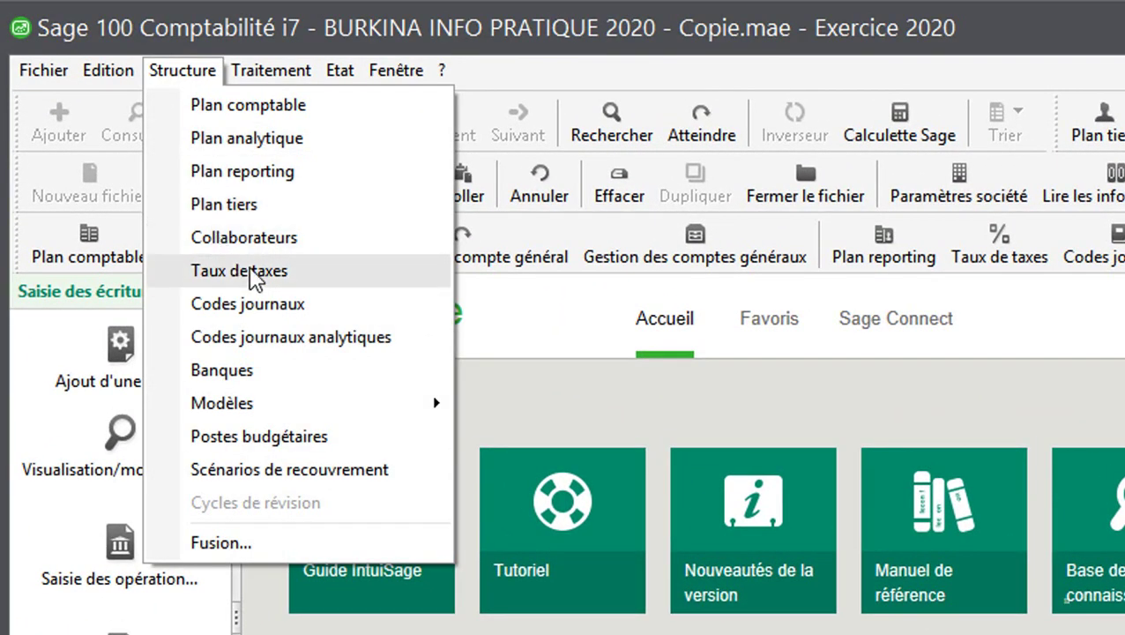
left_click(263, 308)
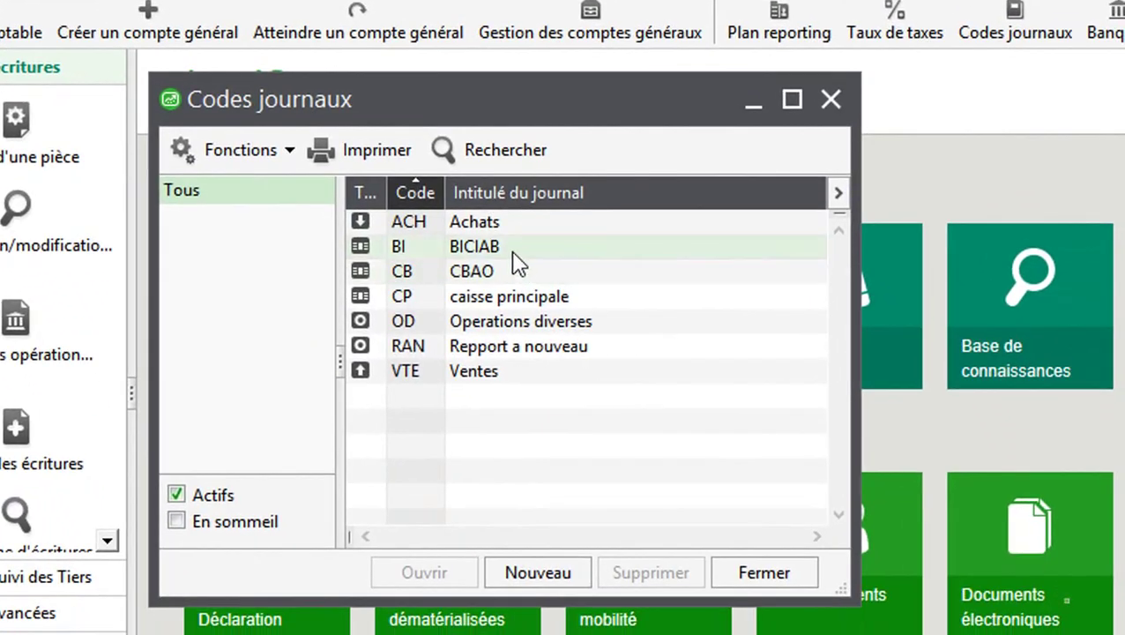
double_click(515, 248)
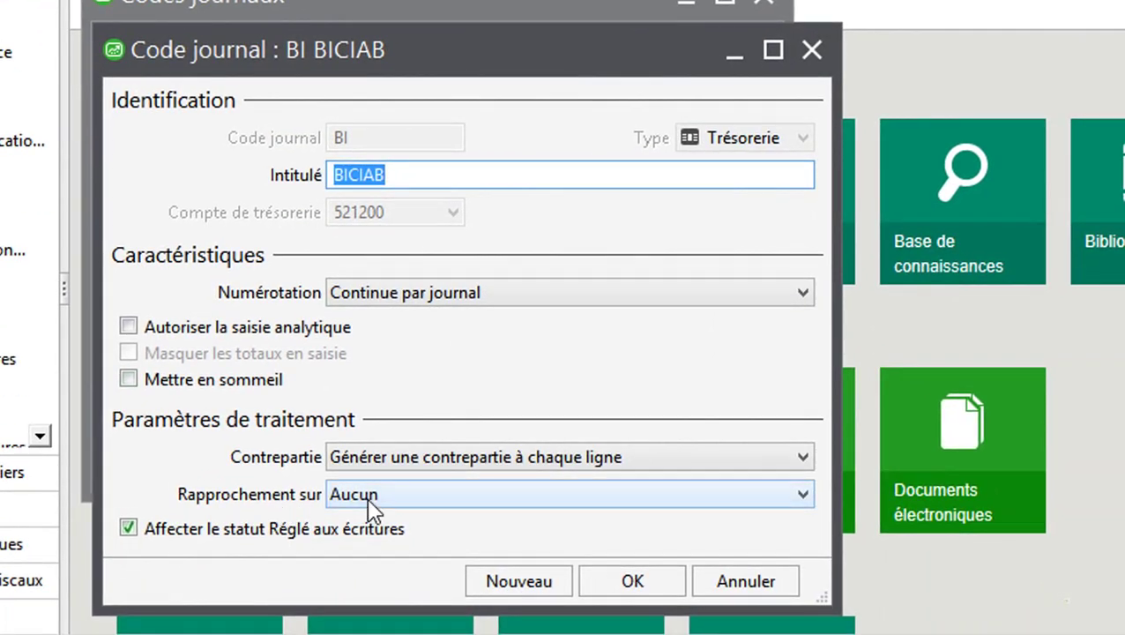
left_click(368, 499)
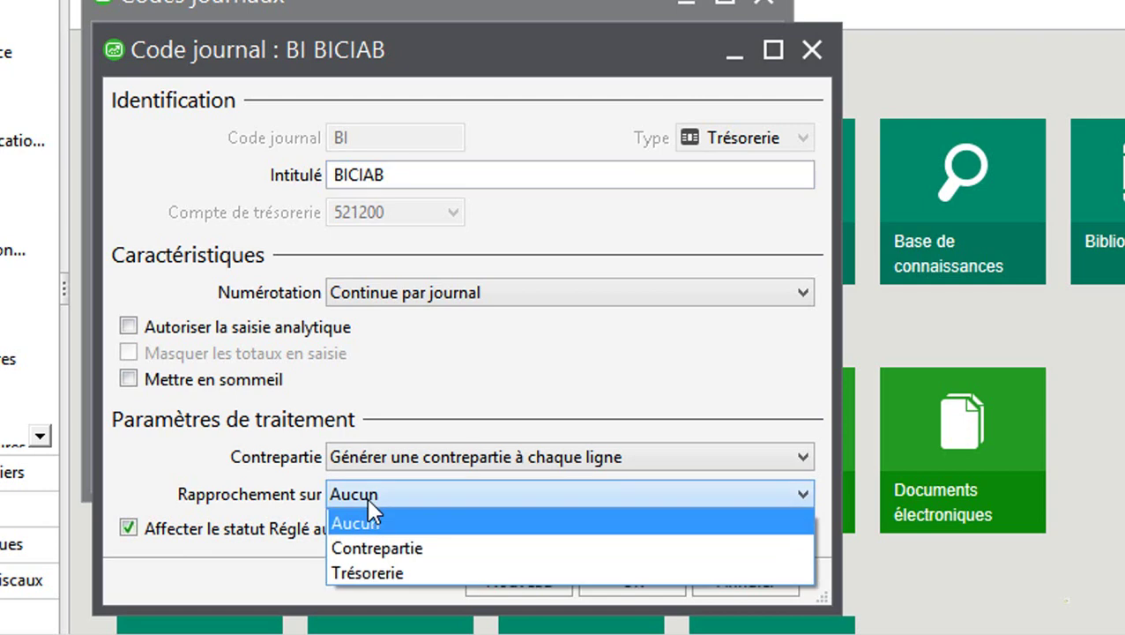
left_click(368, 499)
left_click(368, 499)
left_click(369, 572)
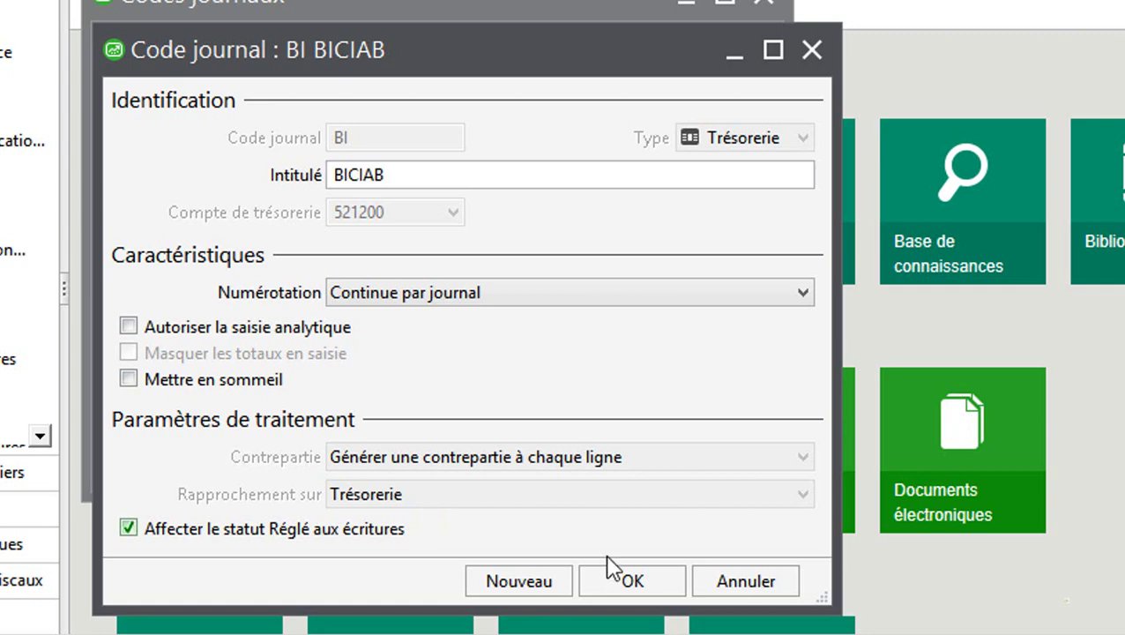
left_click(631, 582)
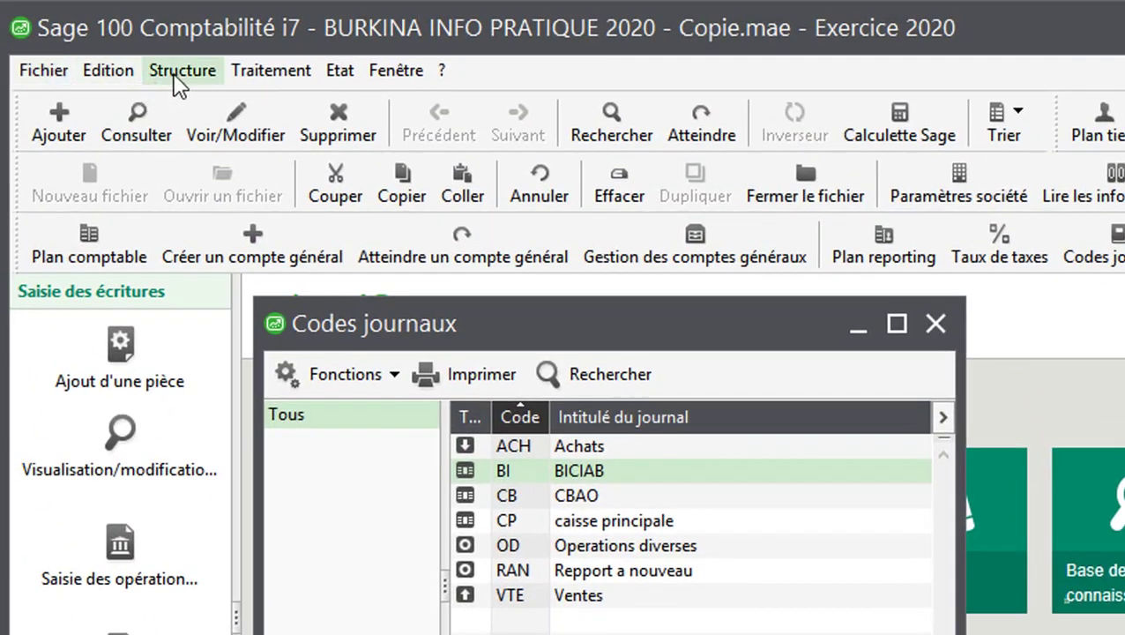
- Start a new bank record in Structure > Banques with abbreviation BIC
left_click(176, 76)
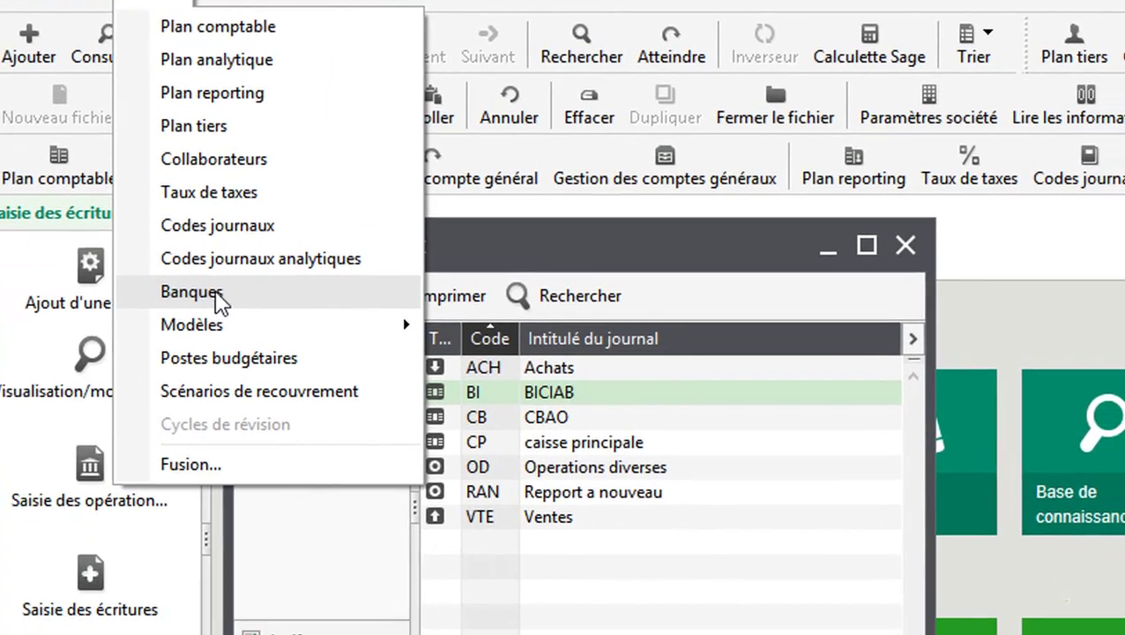
left_click(250, 381)
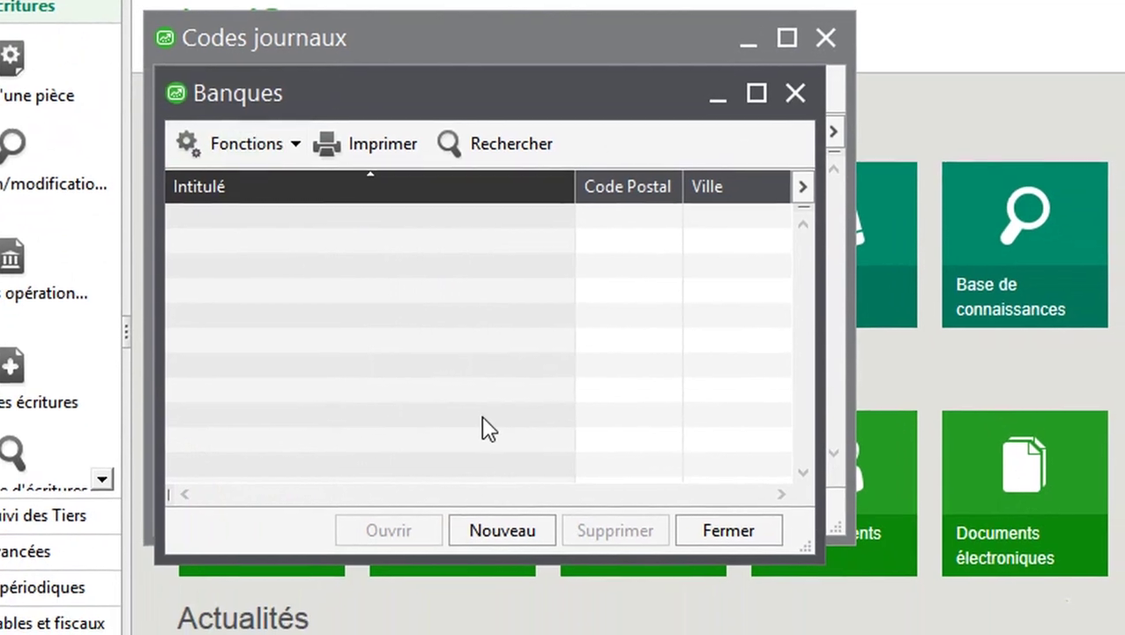
left_click(522, 527)
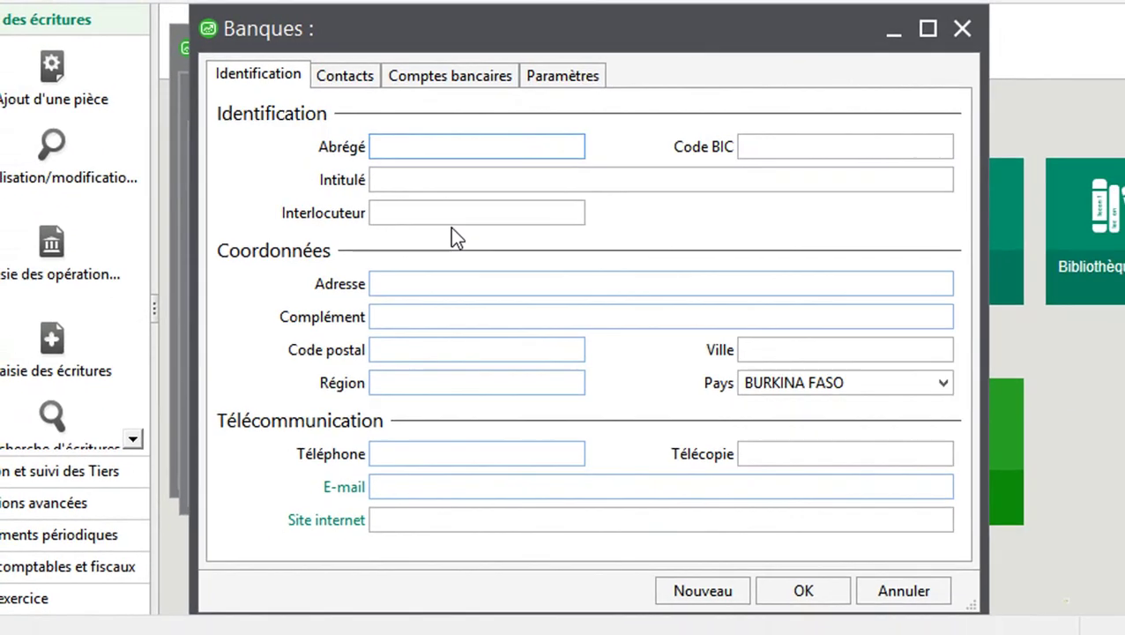
type("bi")
key("BackSpace")
key("BackSpace")
key("Tab")
type("bi")
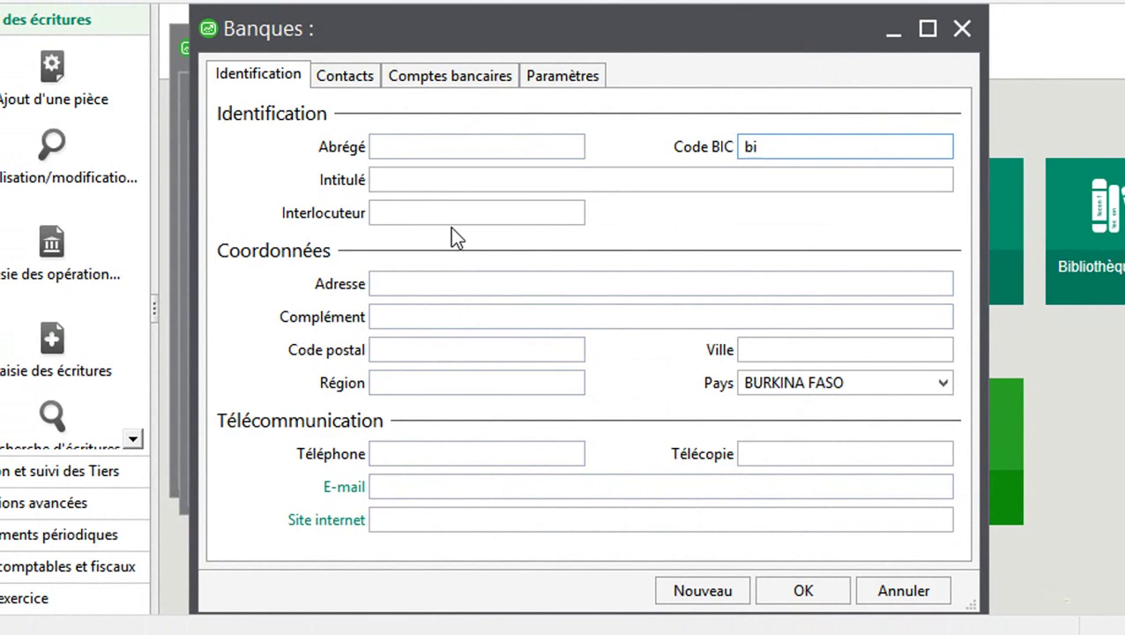
key("BackSpace")
key("shift+Tab")
type("BIC")
key("Tab")
key("Tab")
- Name the bank BICIAB, set city OUAGADOUGOU and region CENTE, and show its contacts
type("BI")
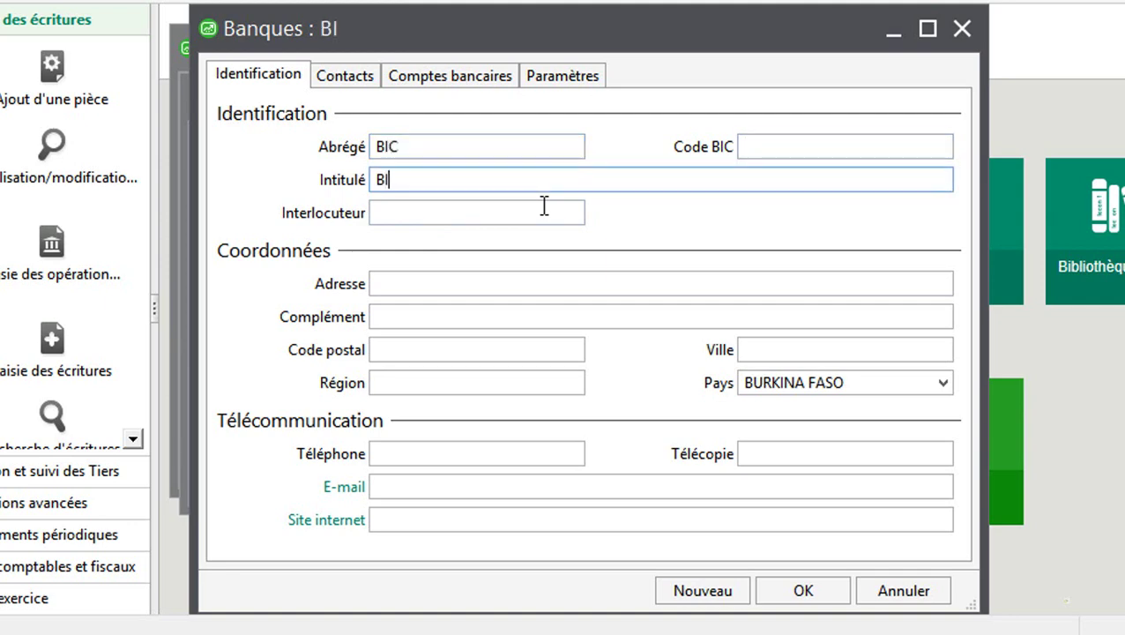
type("CIAB")
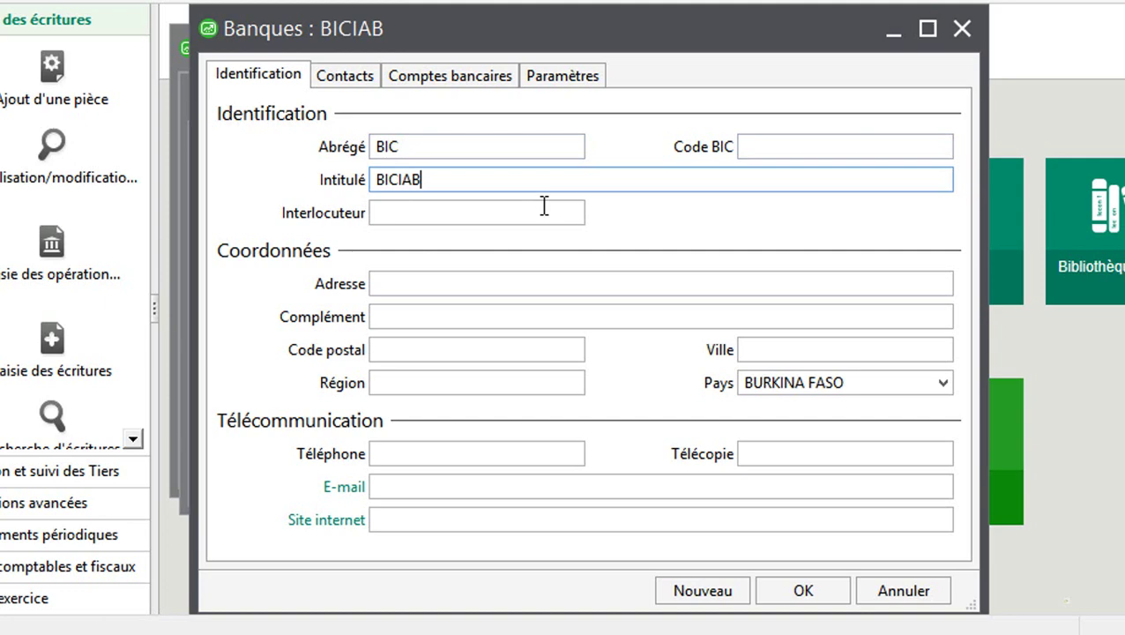
key("Tab")
key("Tab")
key("Tab")
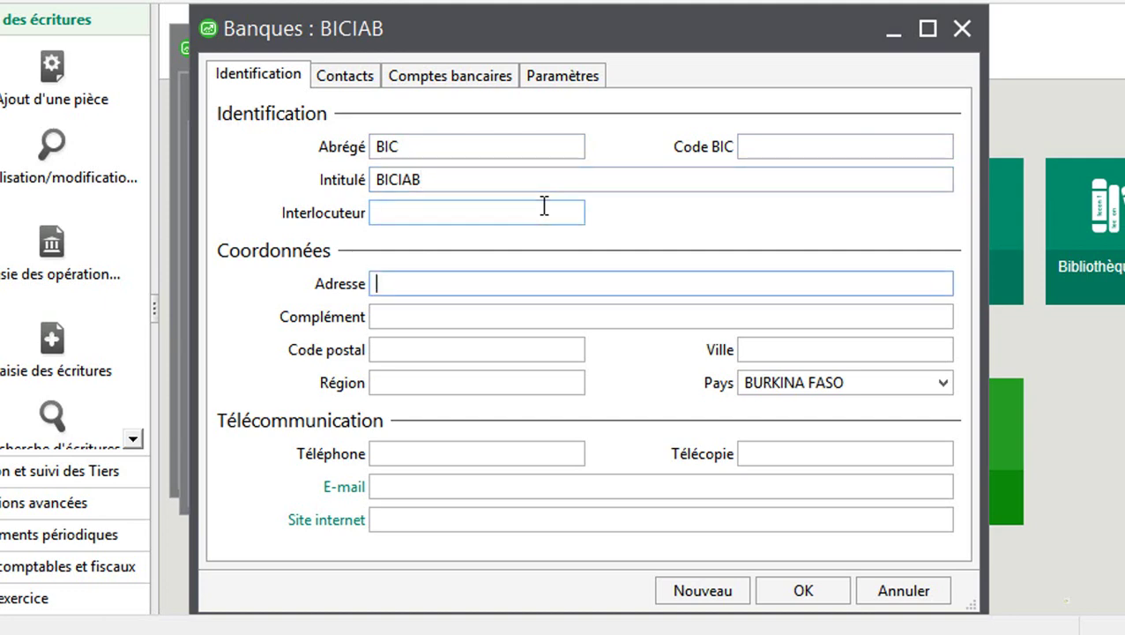
key("Tab")
key("Tab")
type("OUAGA")
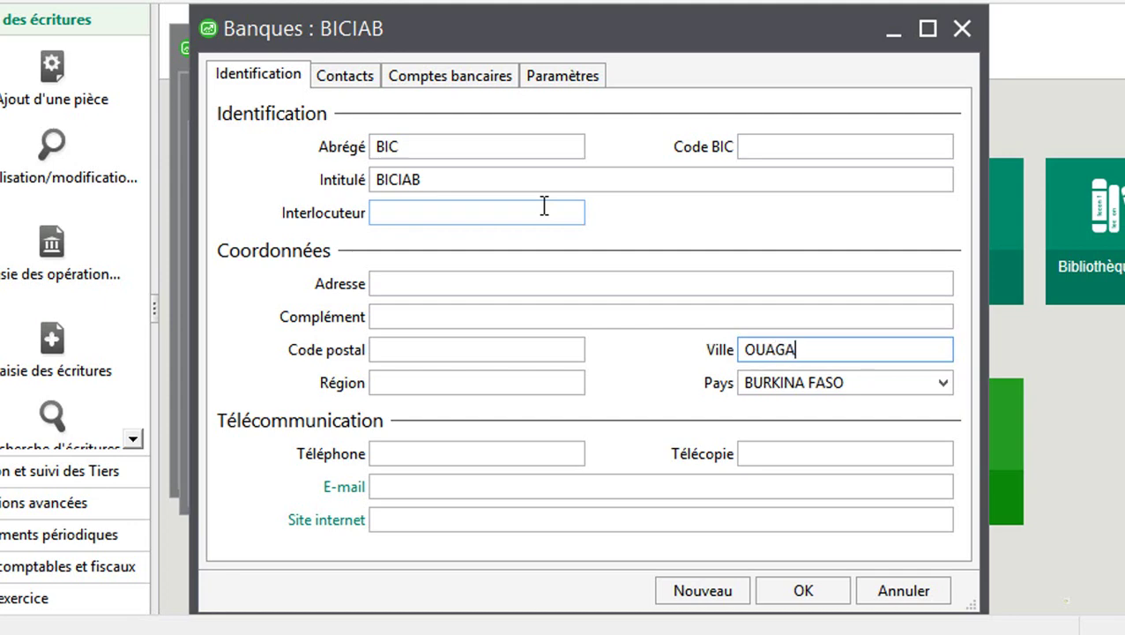
type("DOUGOU")
key("Tab")
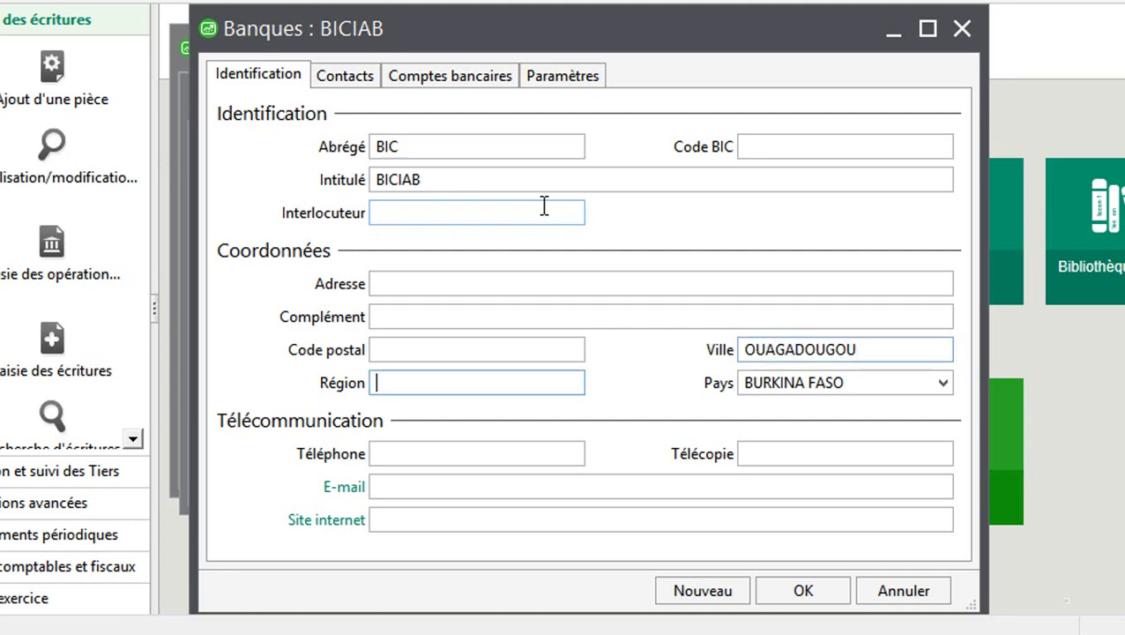
type("CENTE")
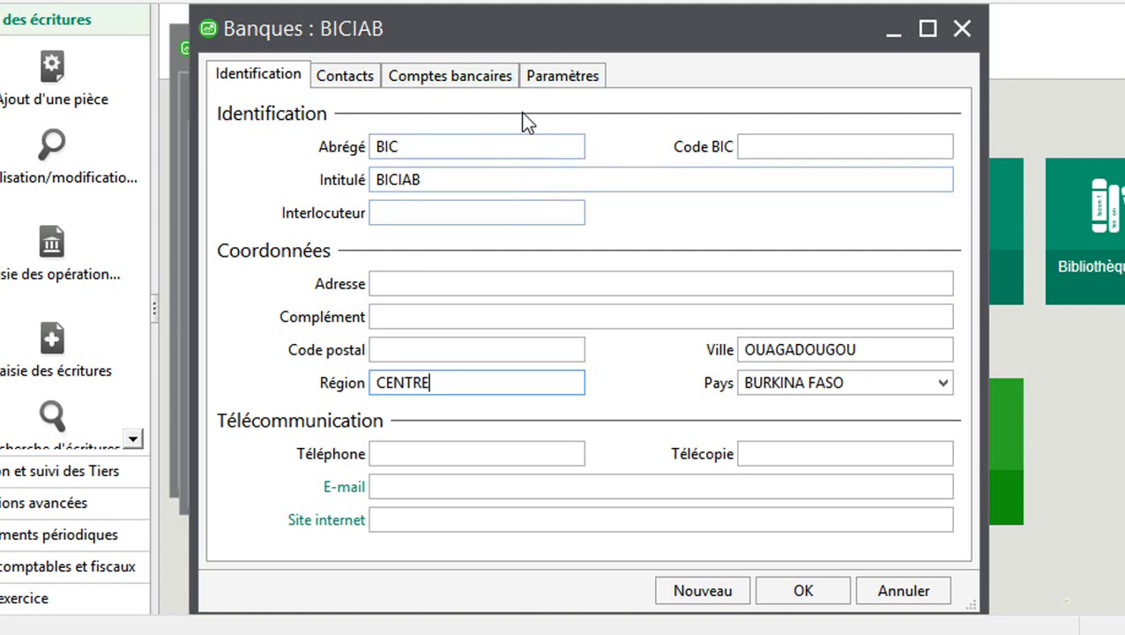
left_click(344, 74)
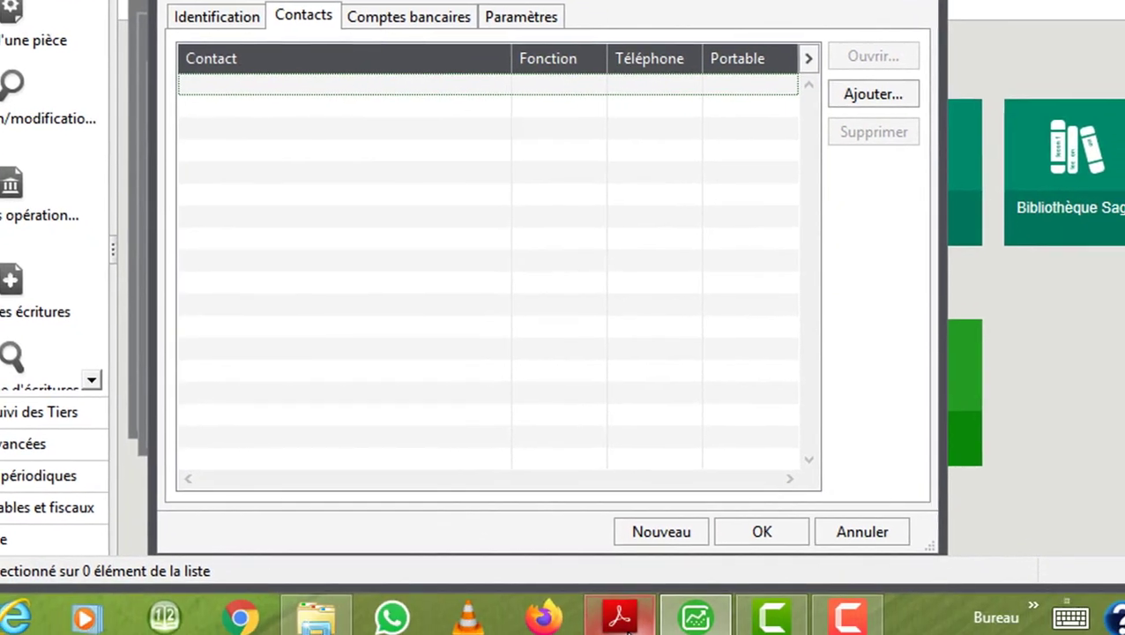
left_click(620, 617)
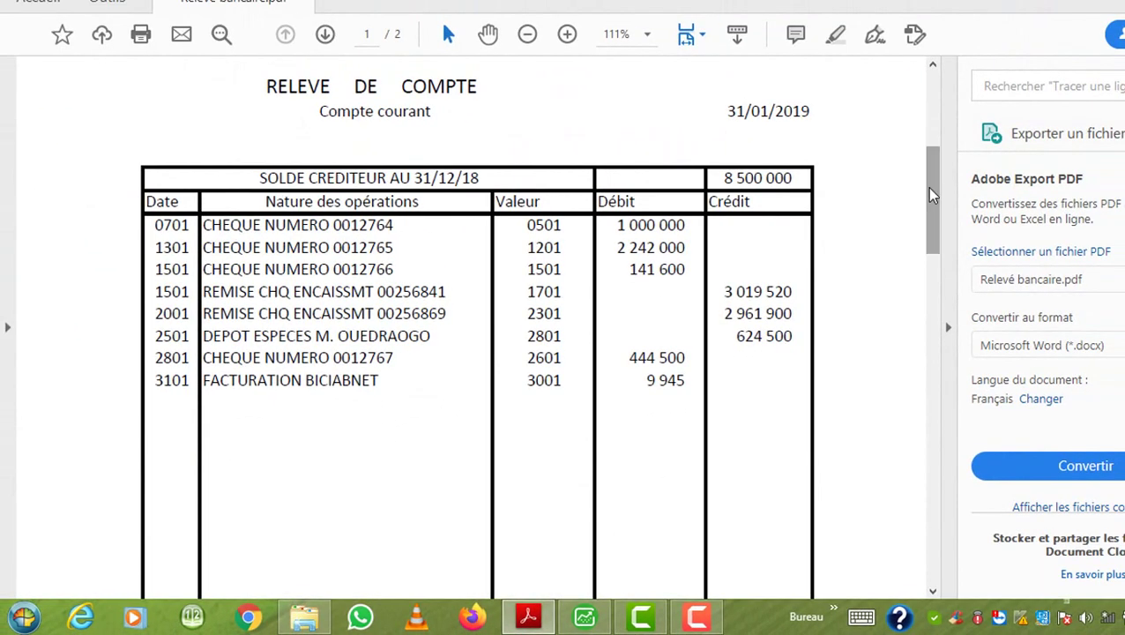
- Scroll the Relevé bancaire PDF up to the BICIAB bank identity header
left_click_drag(927, 188, 927, 111)
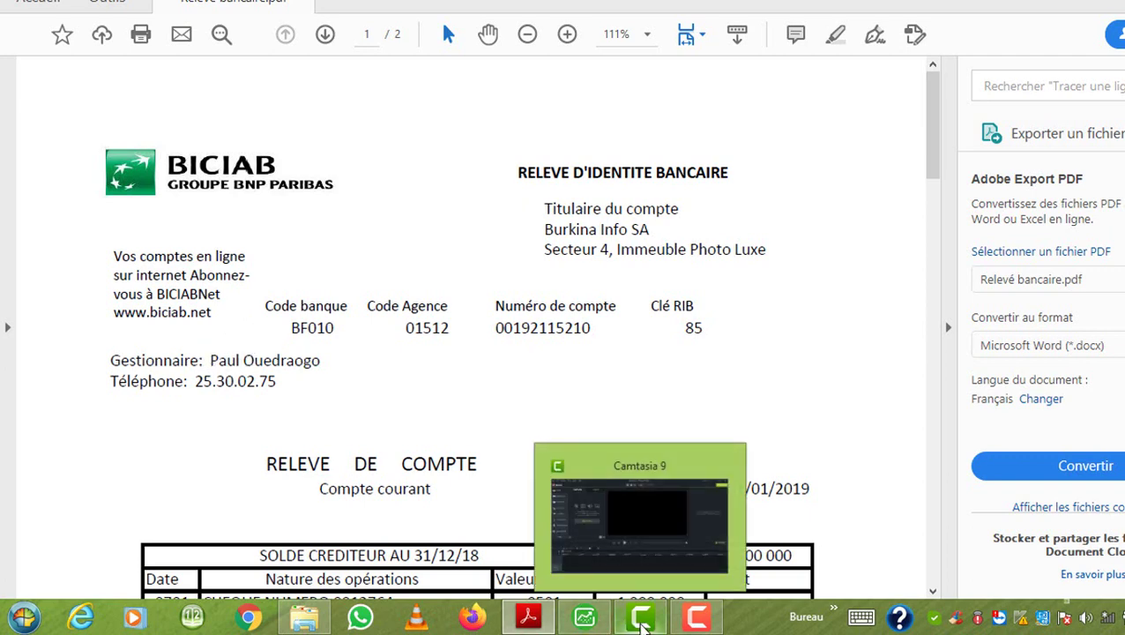
- Add a new BICIAB contact and enter the contact's surname and first name
left_click(584, 617)
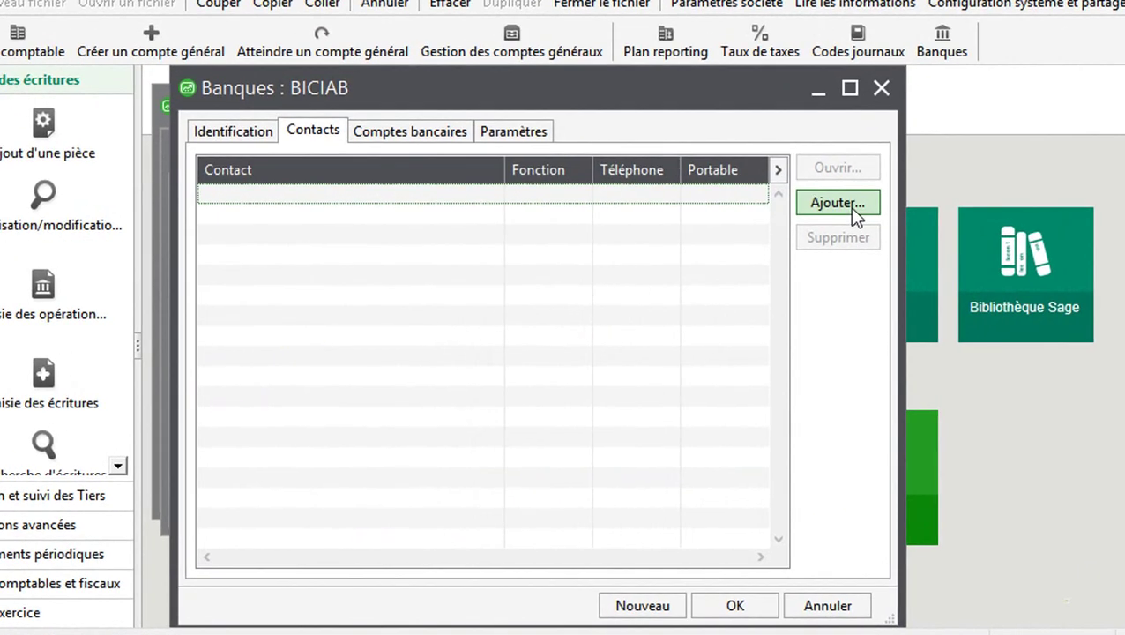
left_click(783, 216)
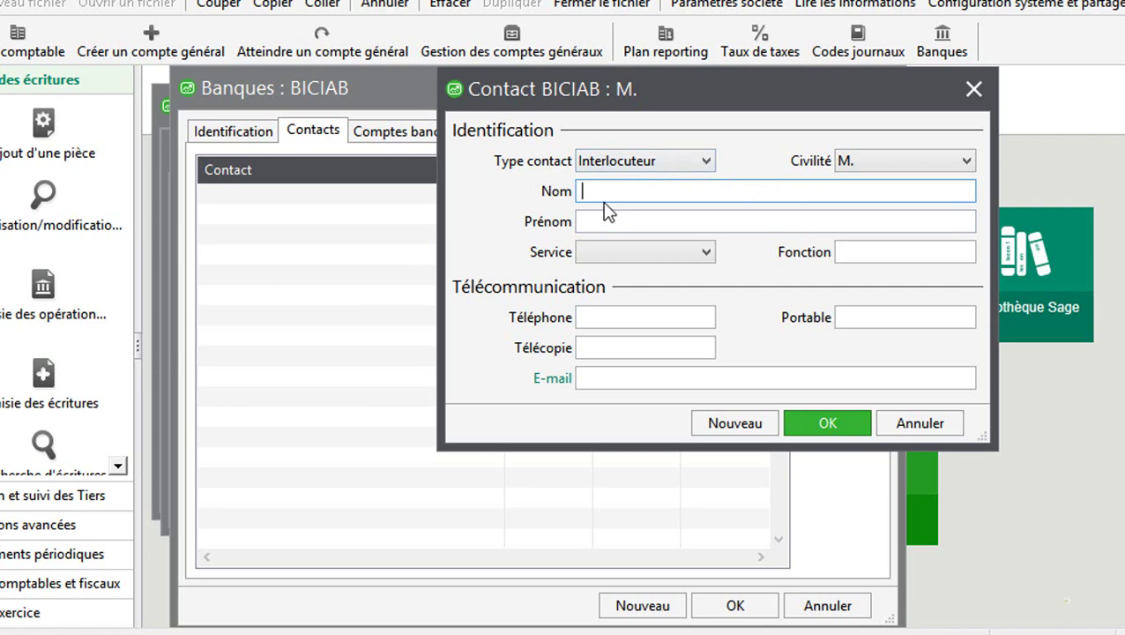
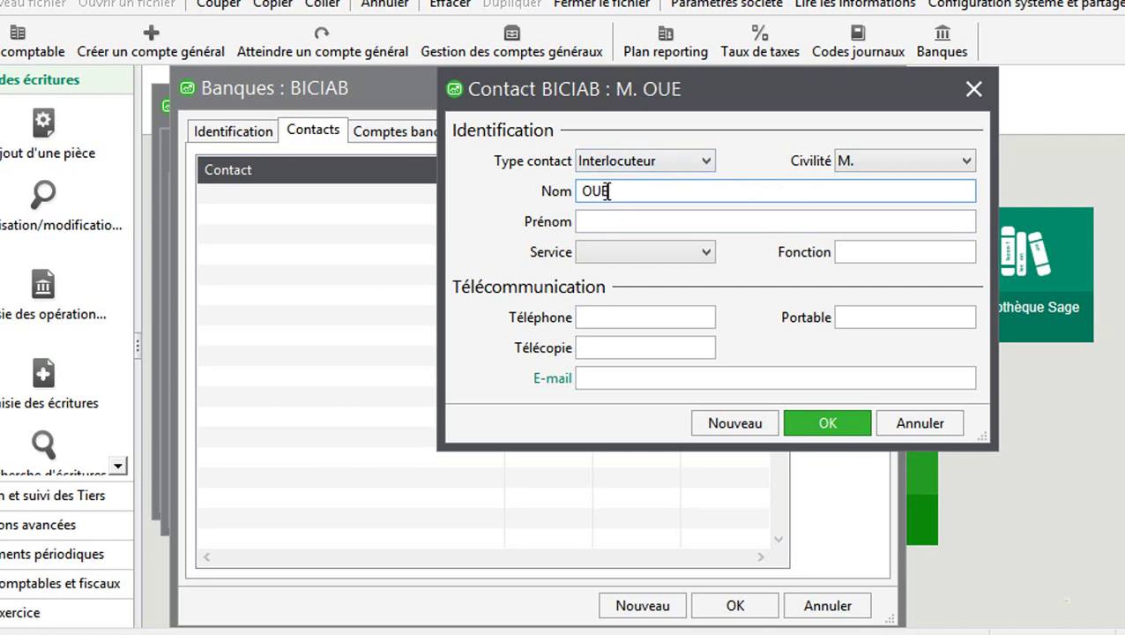
key("Tab")
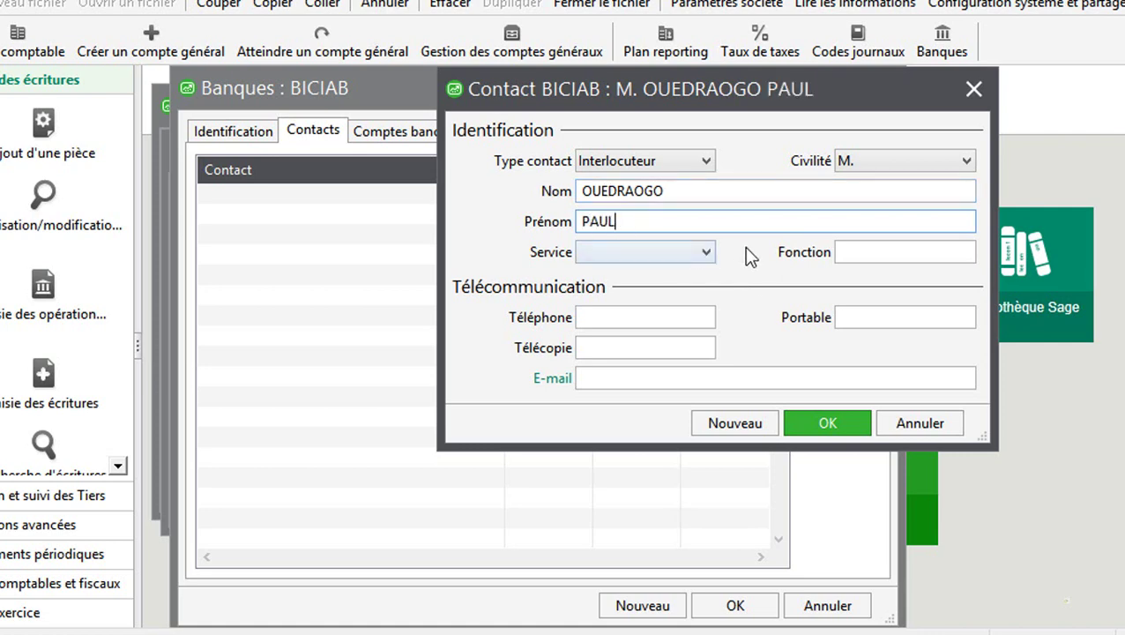
- Set the contact's function to GESTIONNAIRE DE COMPTE, enter the phone number, and save it
left_click(885, 251)
type("GESTIONNAIRE DE C")
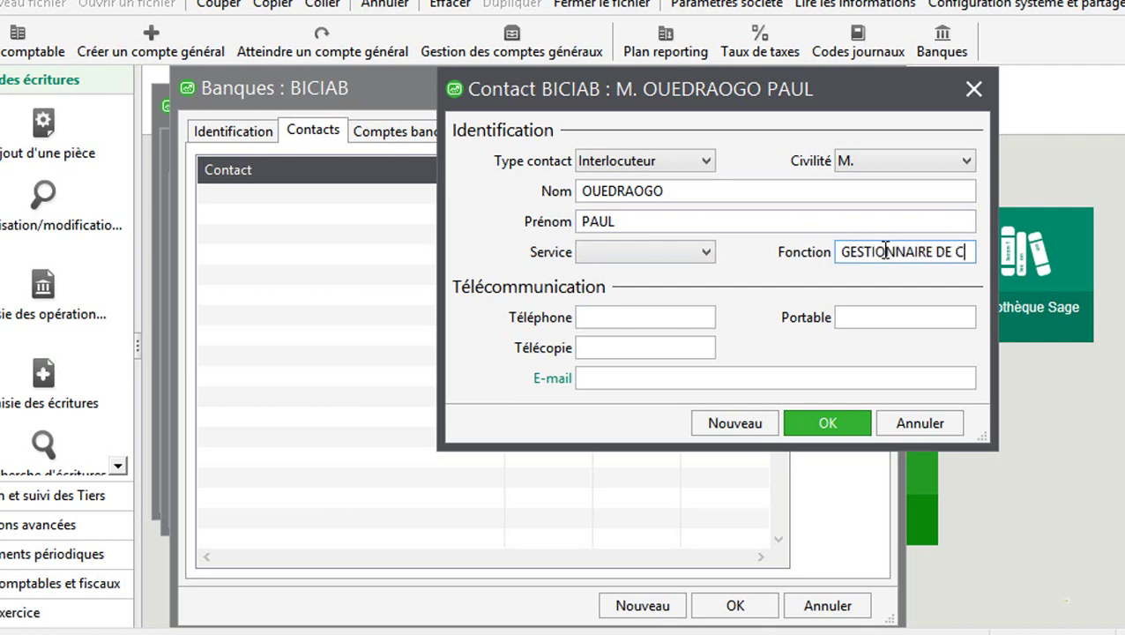
type("OMPTE")
key("Tab")
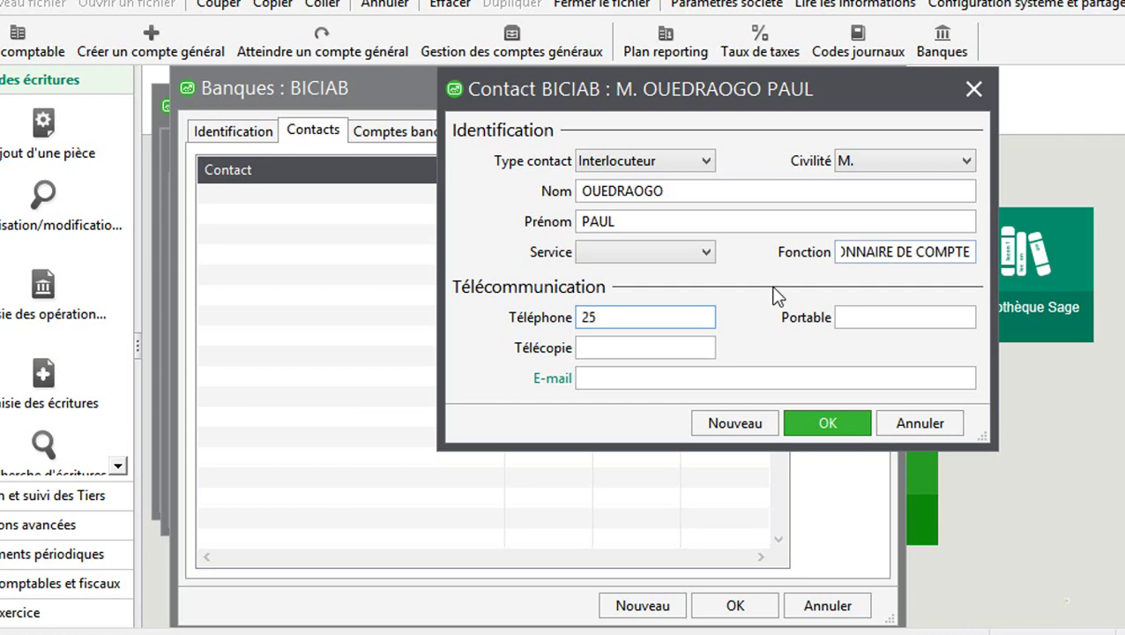
type("25101214")
left_click(851, 424)
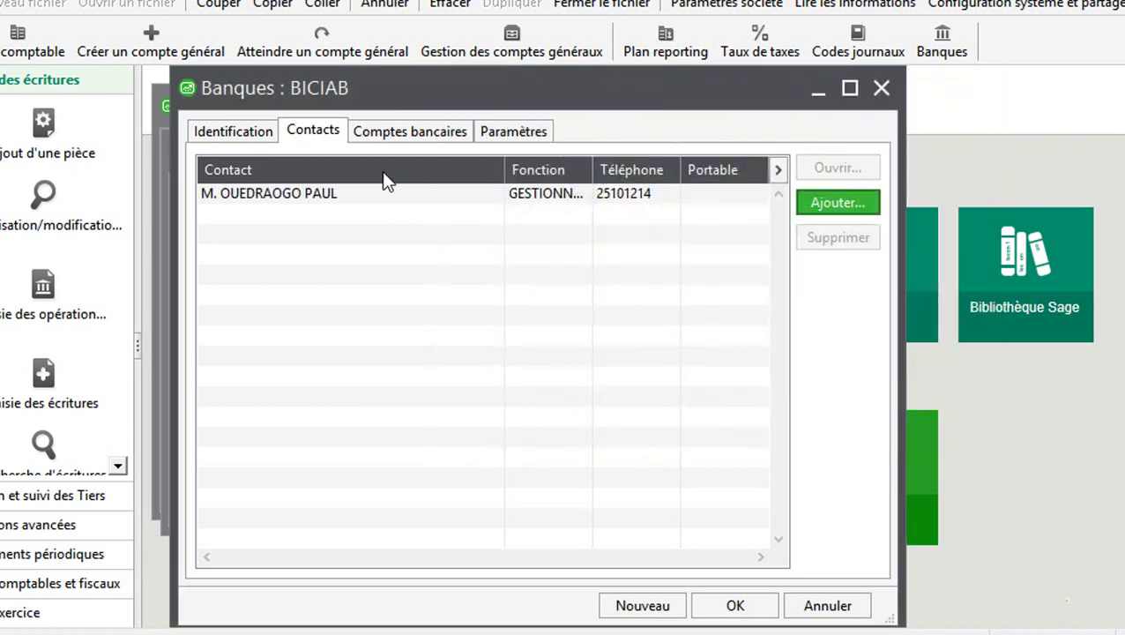
- Begin a new BICIAB bank account with short name BIC, moving to the local bank code
left_click(403, 133)
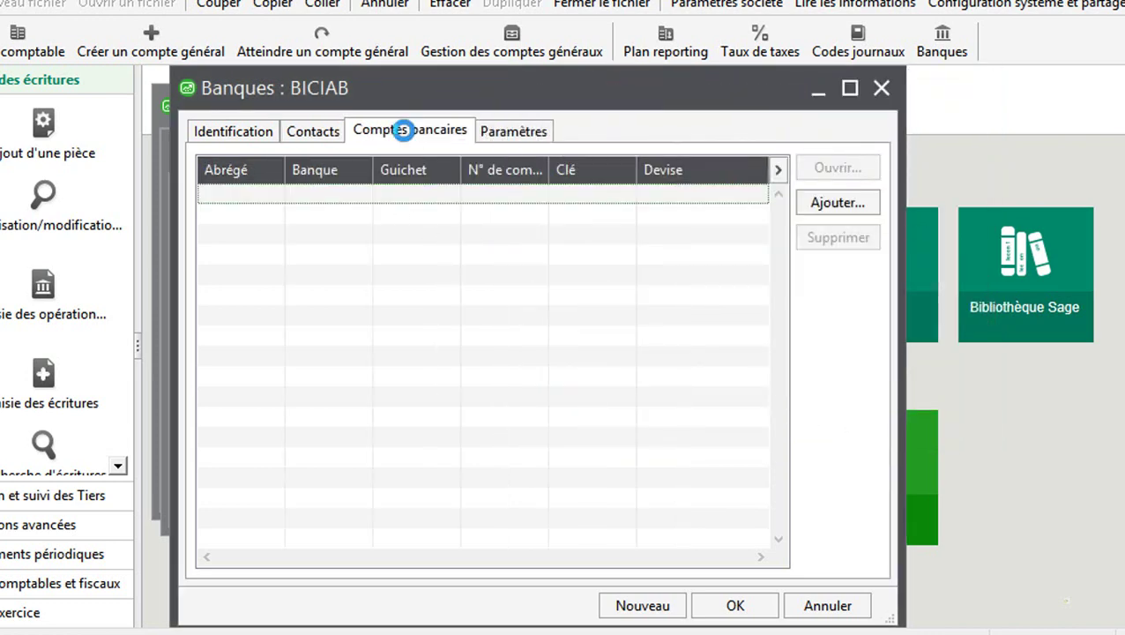
left_click(836, 209)
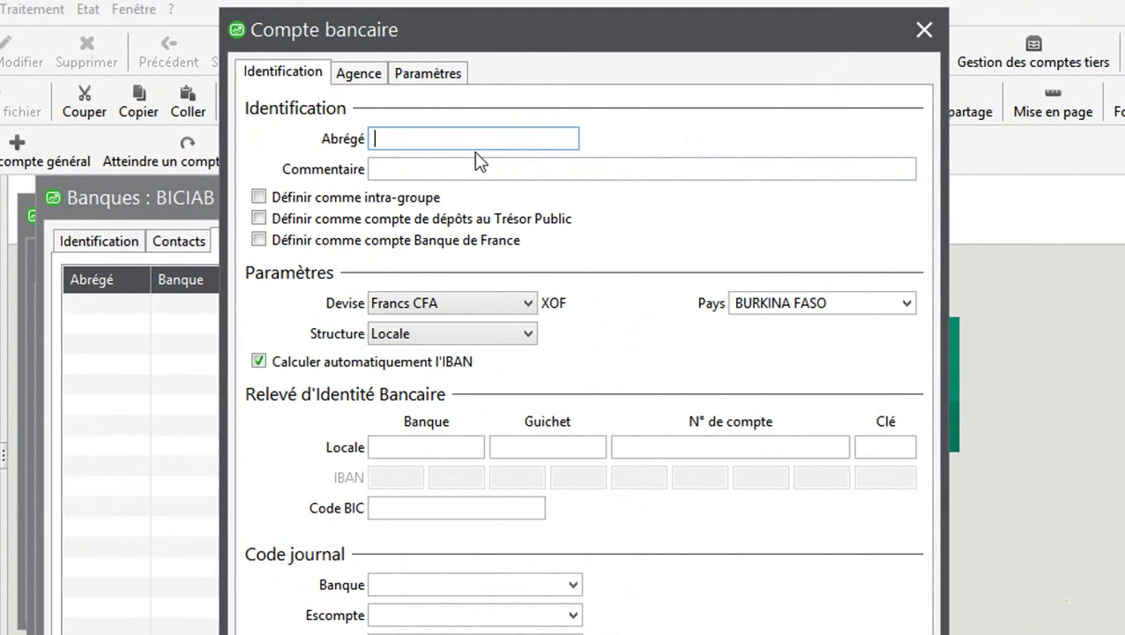
type("BIC")
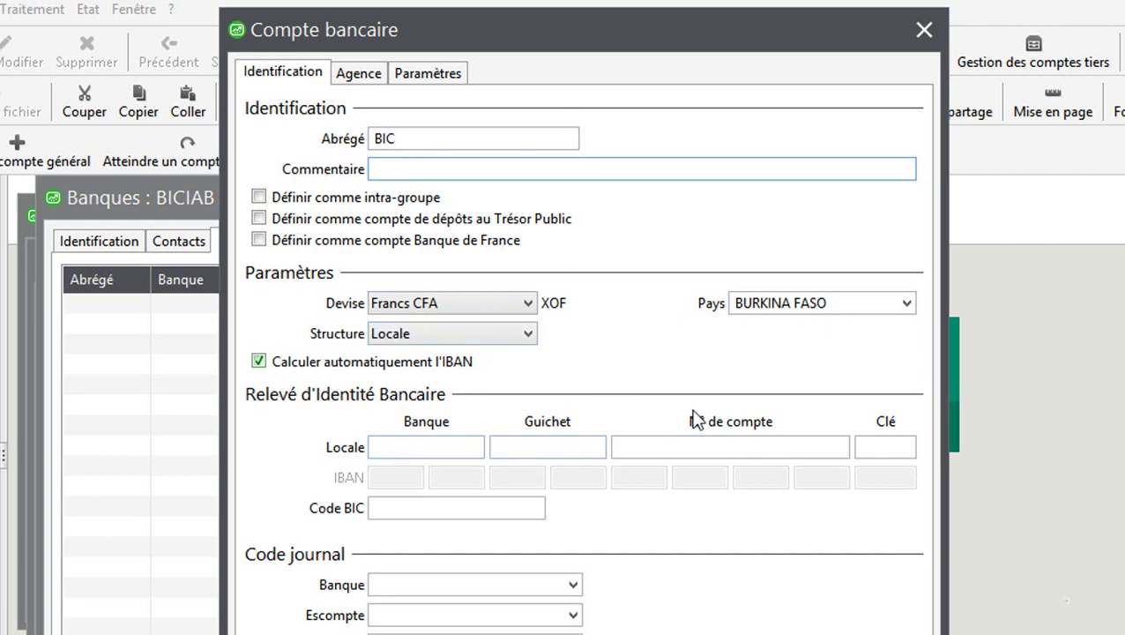
left_click(442, 452)
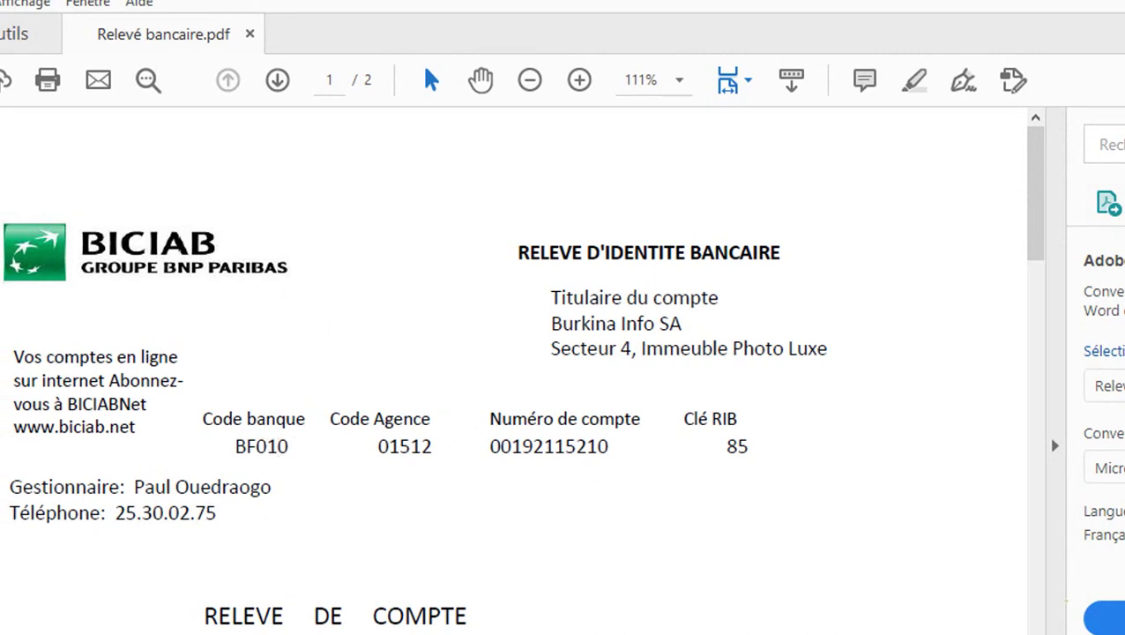
- Compare the statement's bank identity details with the Compte bancaire form, ending on the form
key("alt+Tab")
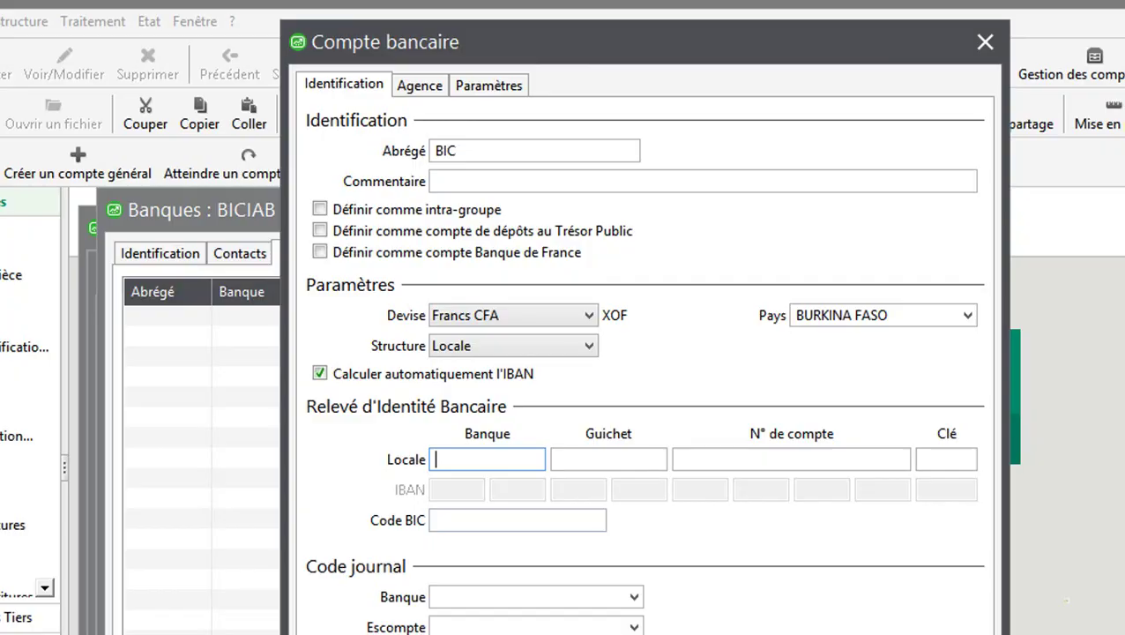
key("alt+Tab")
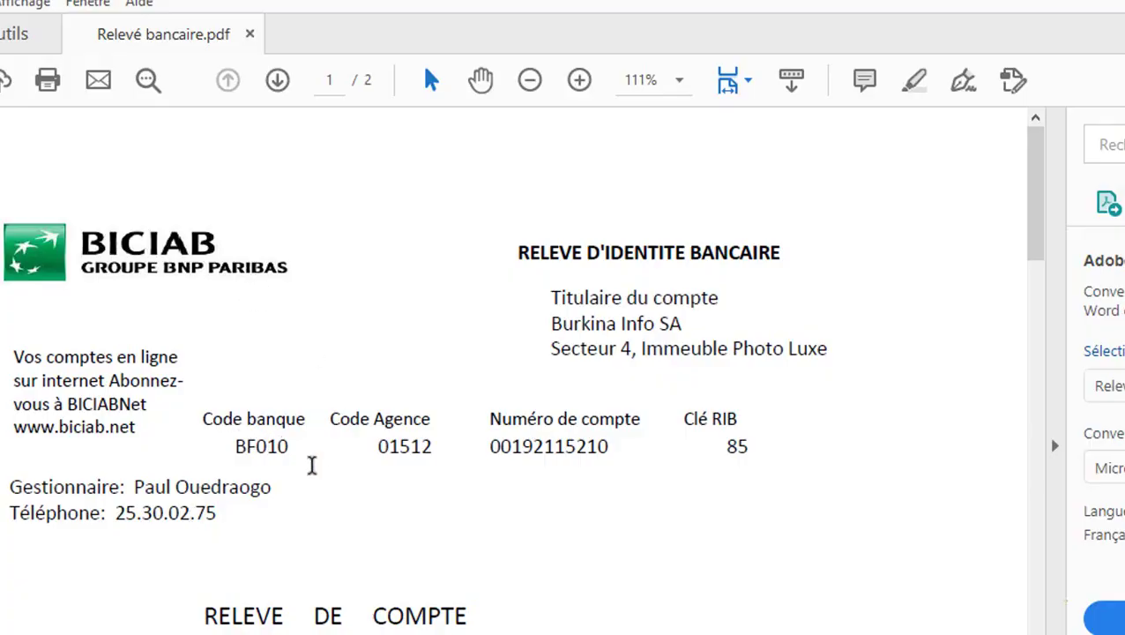
key("alt+Tab")
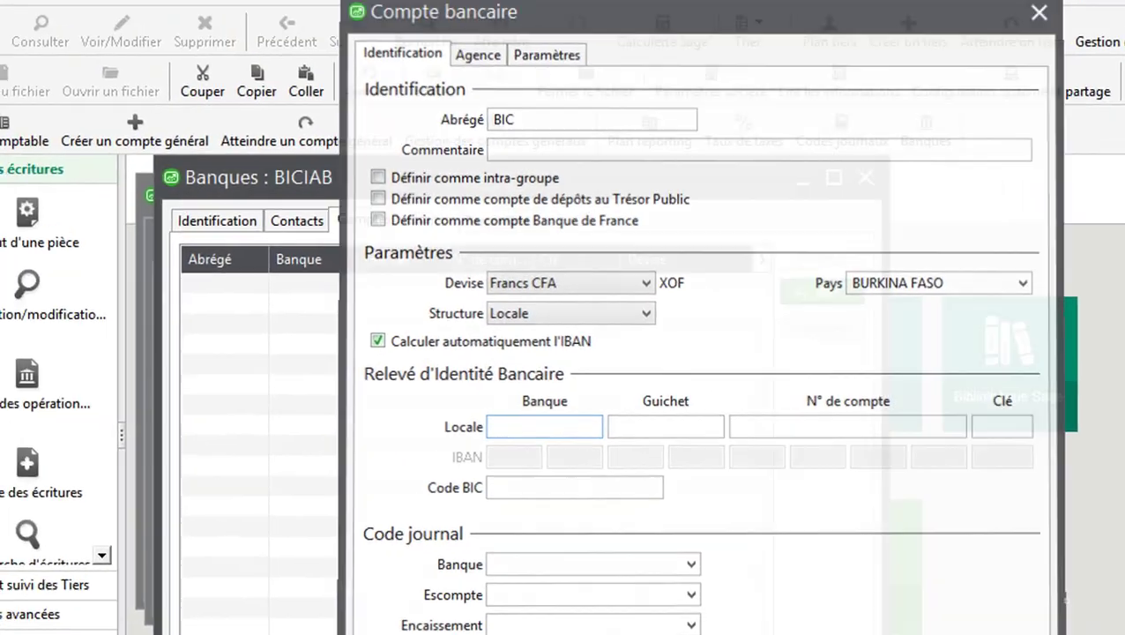
- Discard the draft bank account and open the company's bank account structure settings
left_click(858, 565)
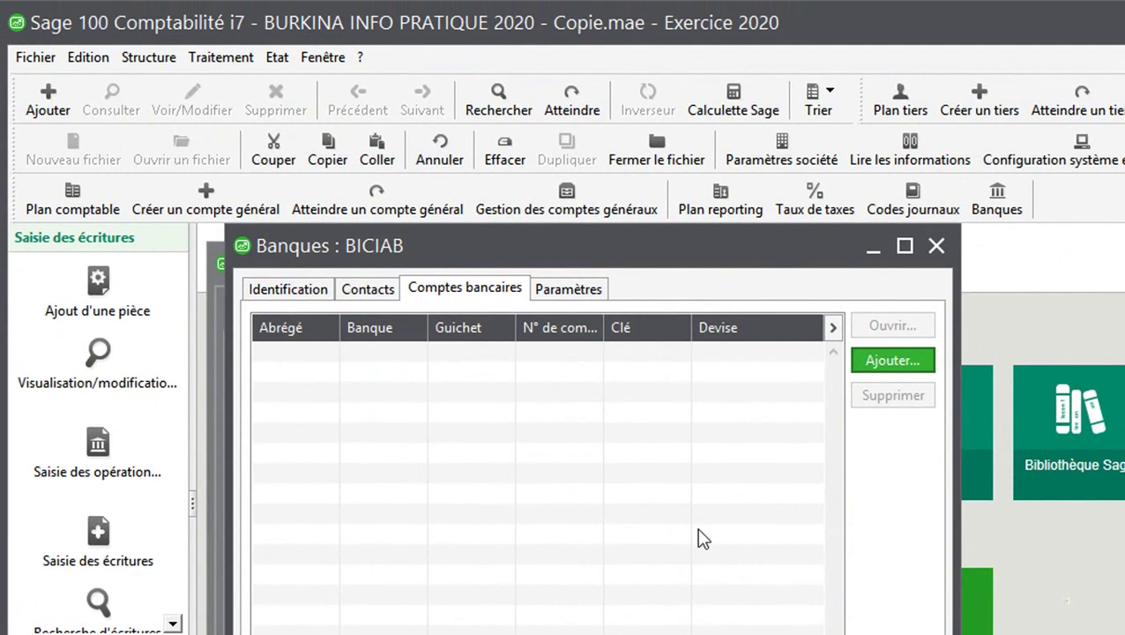
left_click(39, 60)
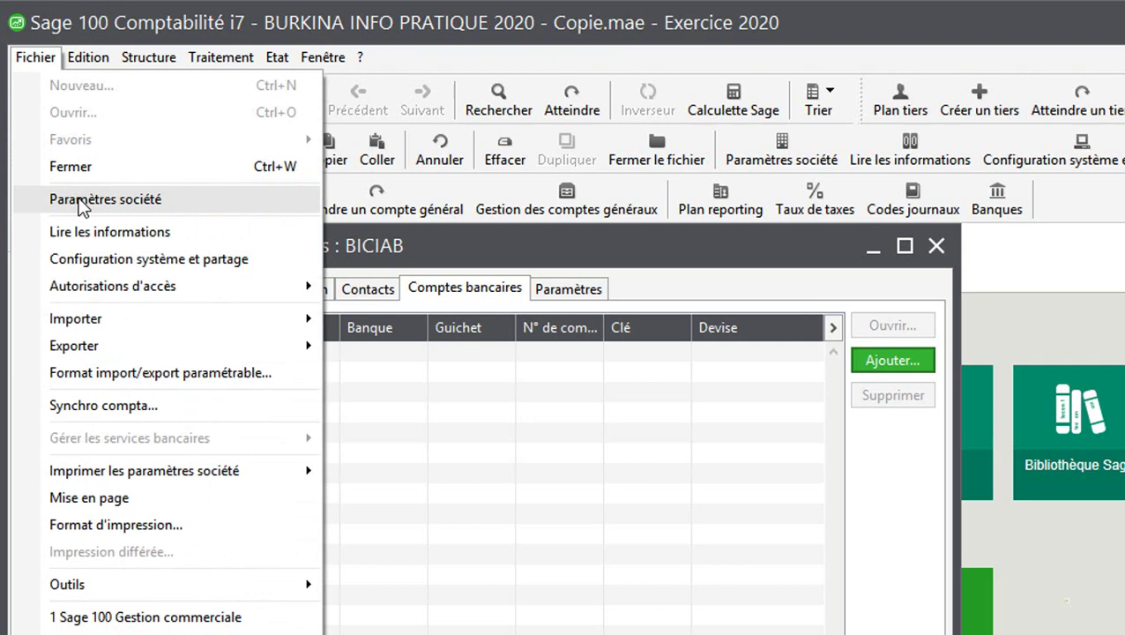
left_click(82, 203)
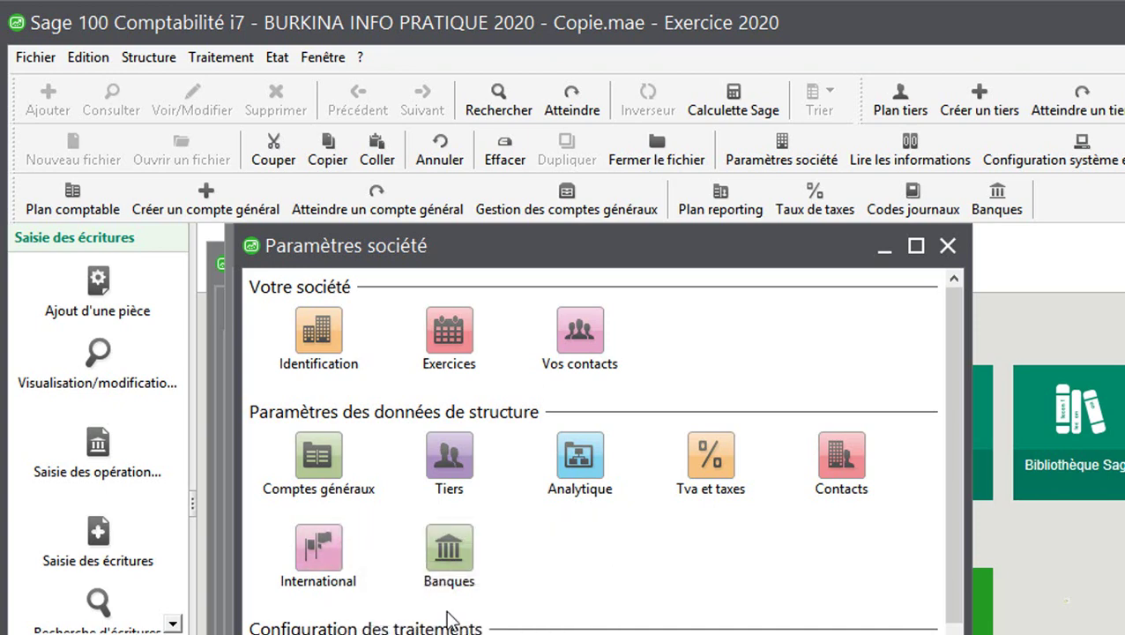
left_click(445, 569)
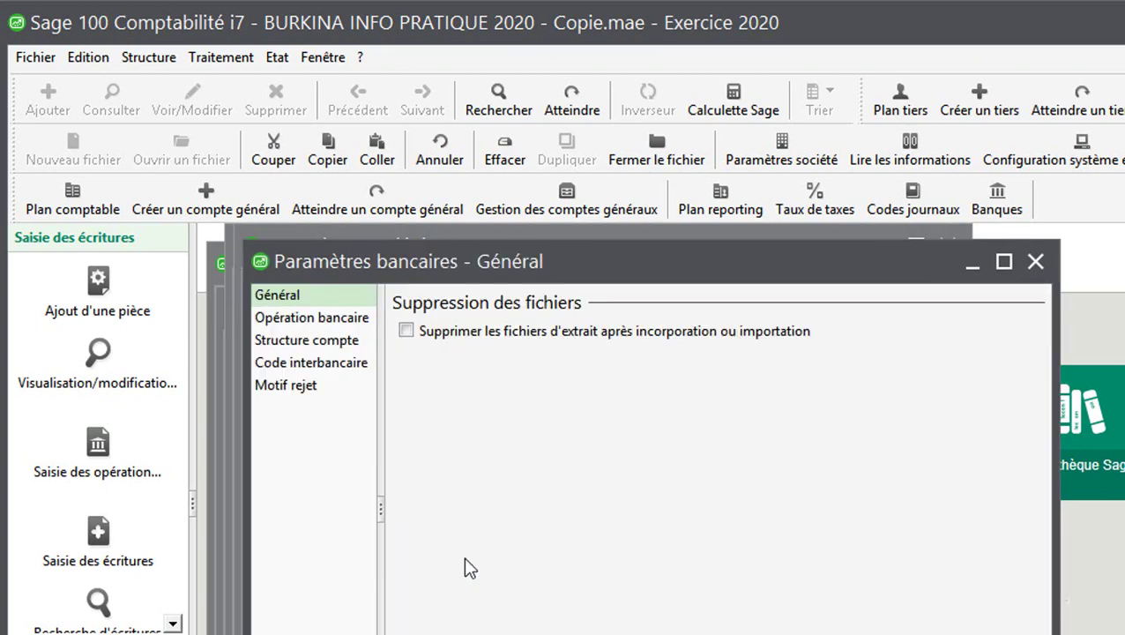
left_click(328, 339)
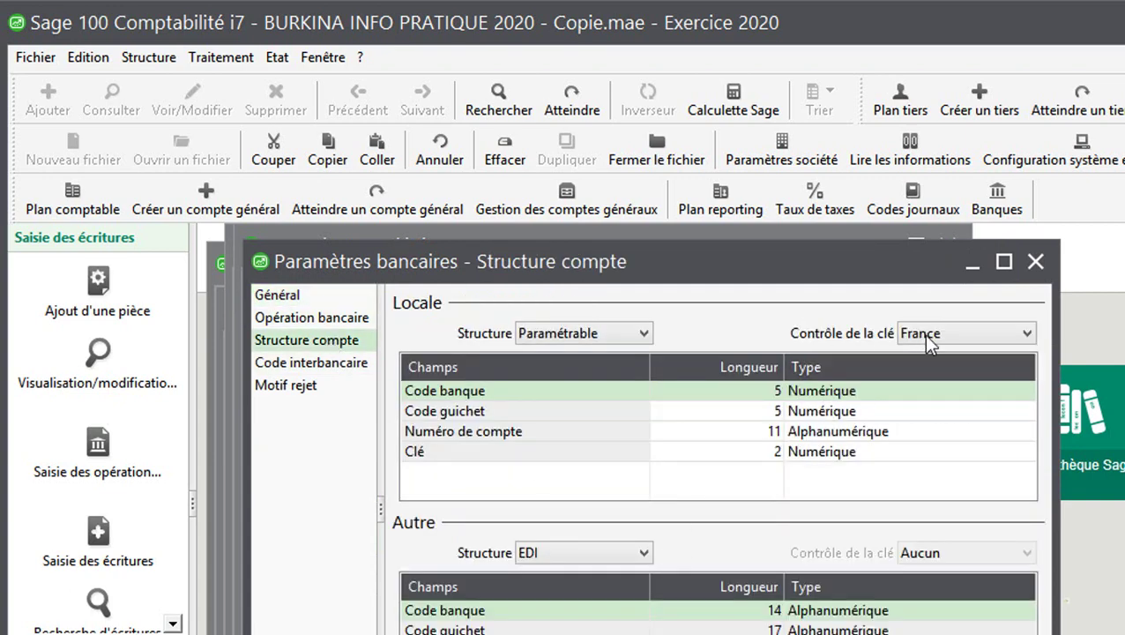
- Set Contrôle de la clé to Aucun and Code banque type to Alphanumérique, then save
left_click(1027, 336)
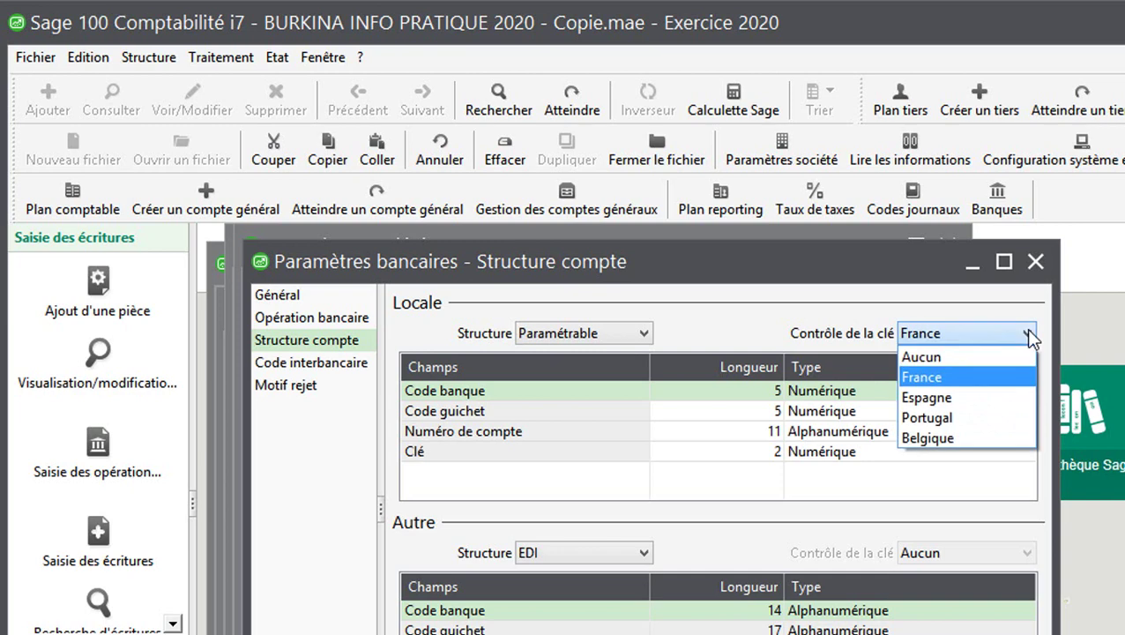
left_click(974, 357)
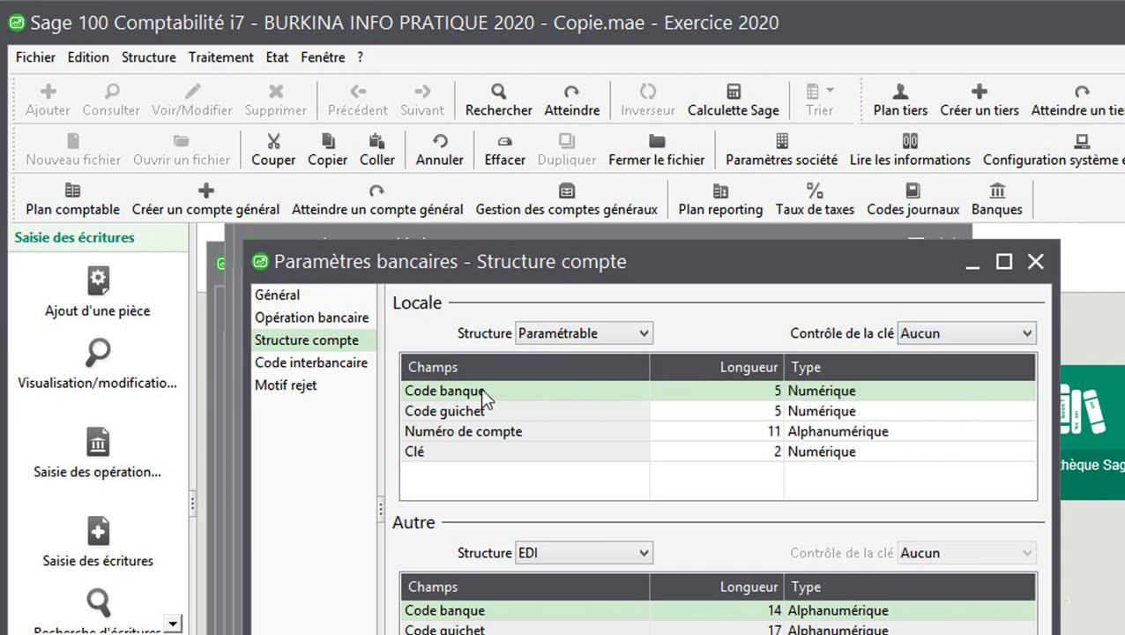
left_click(894, 397)
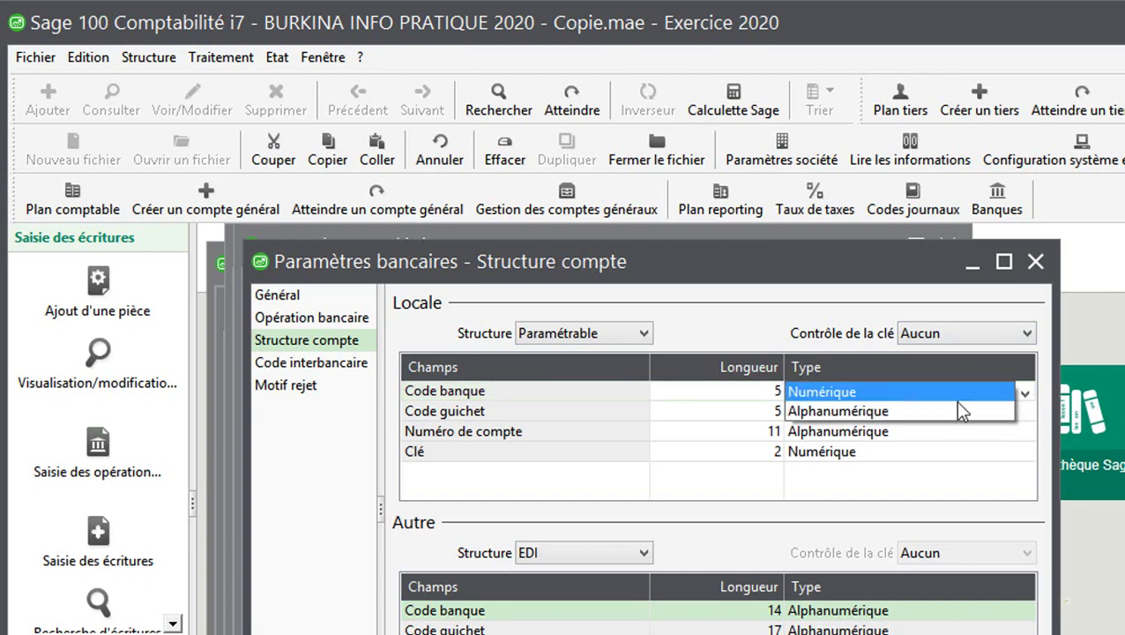
left_click(956, 411)
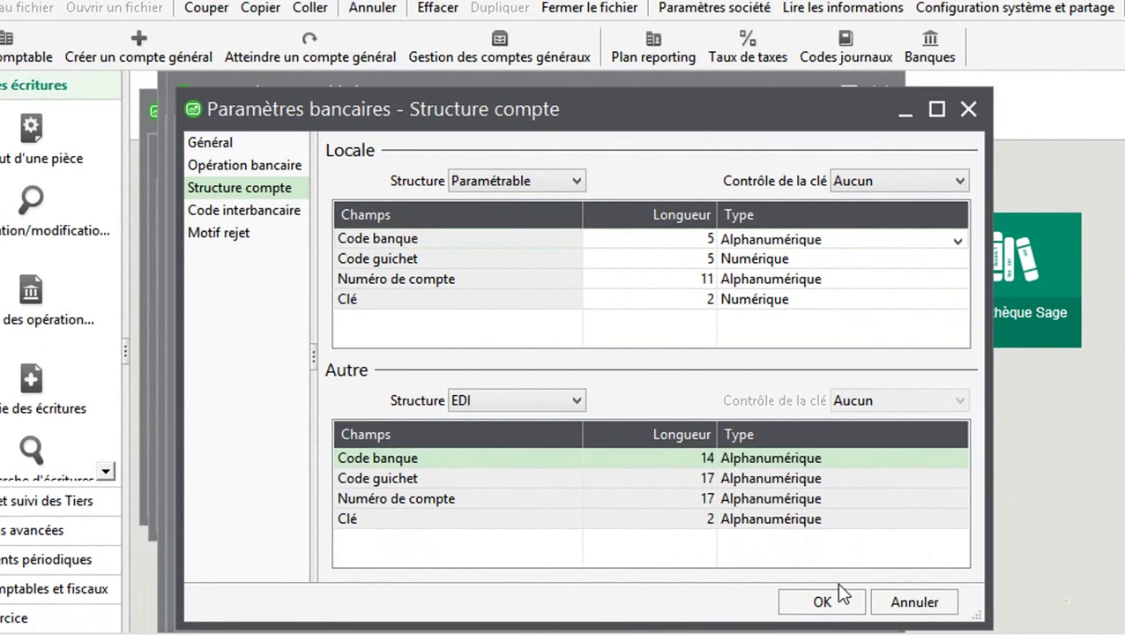
left_click(840, 596)
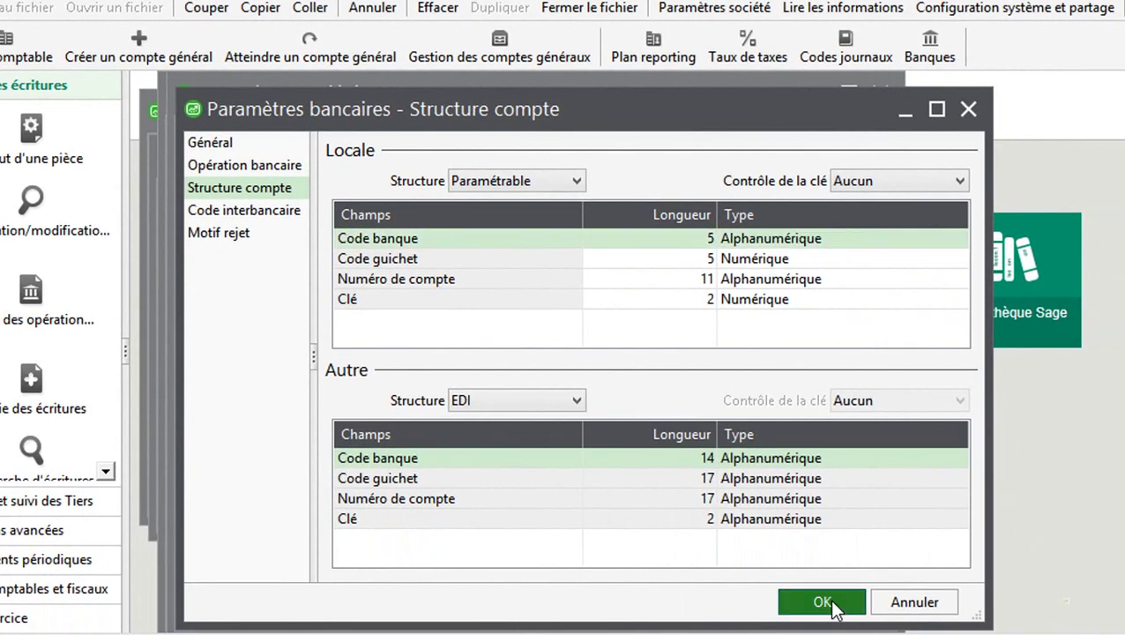
left_click(833, 608)
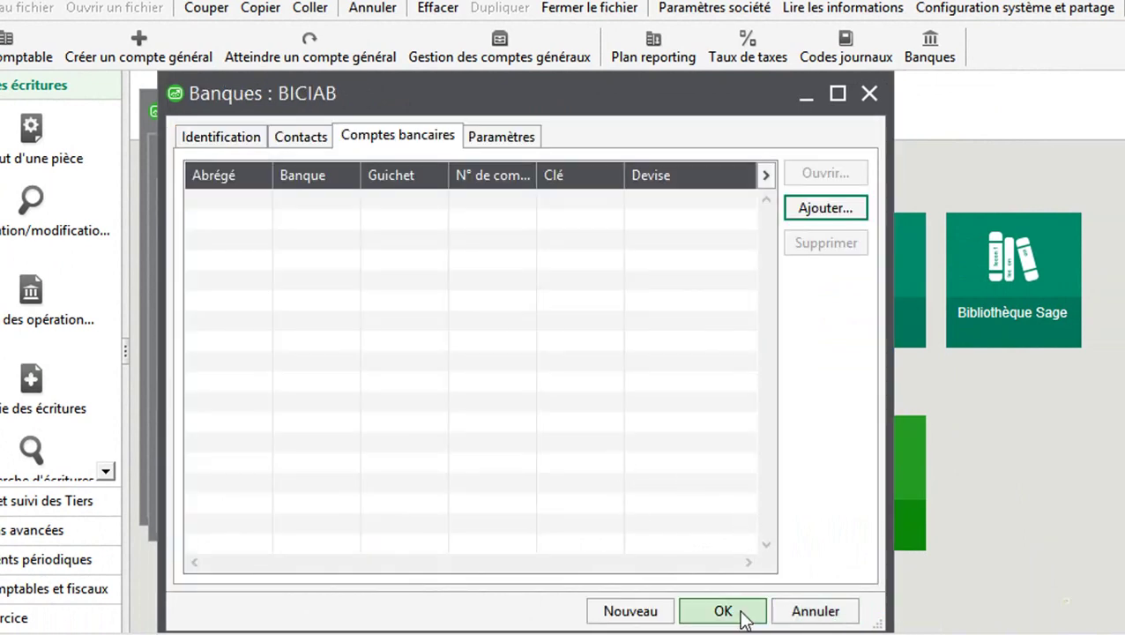
- Add another BICIAB bank account and enter BIC as its short name
left_click(825, 206)
type("BIC")
key("Tab")
key("Tab")
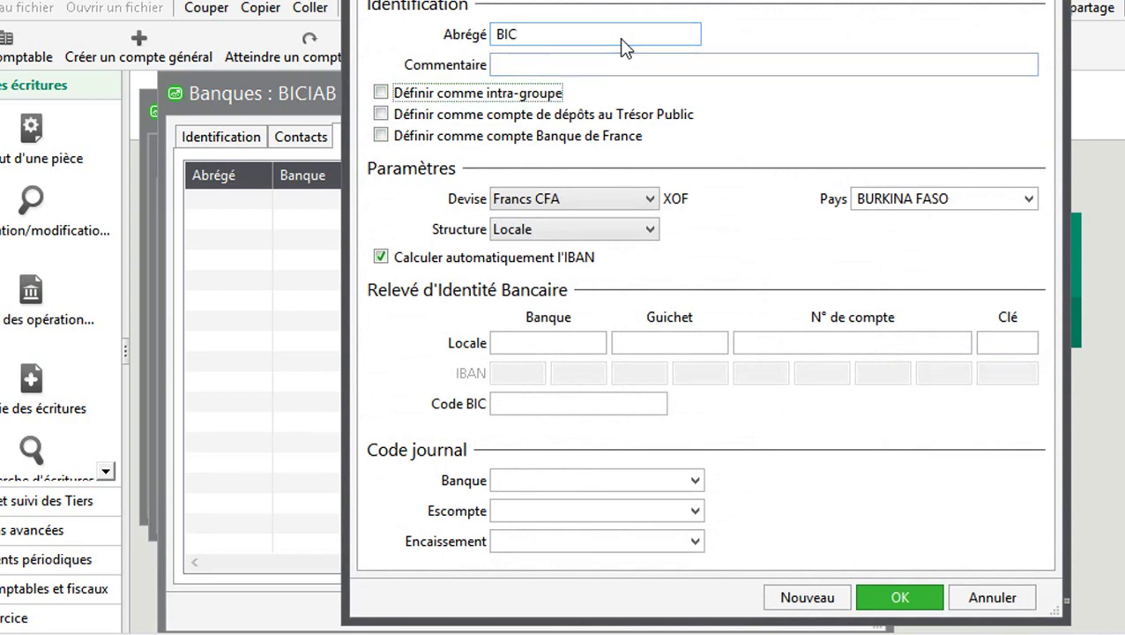
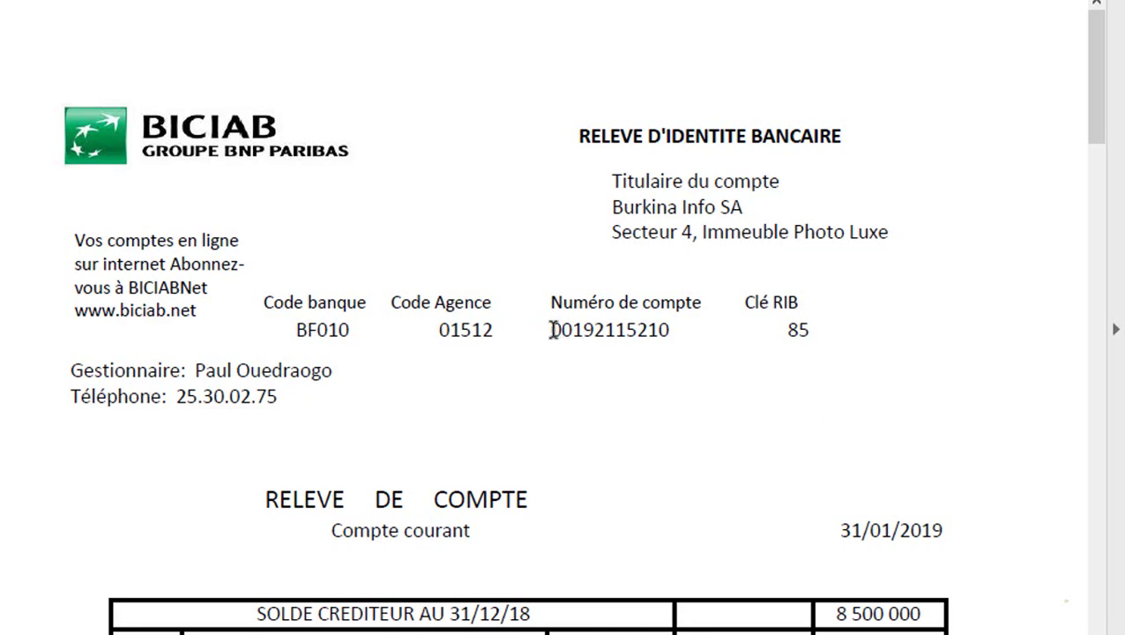
- Copy the statement's account number into the BIC account's N° de compte field
left_click_drag(551, 330, 677, 339)
key("ctrl+c")
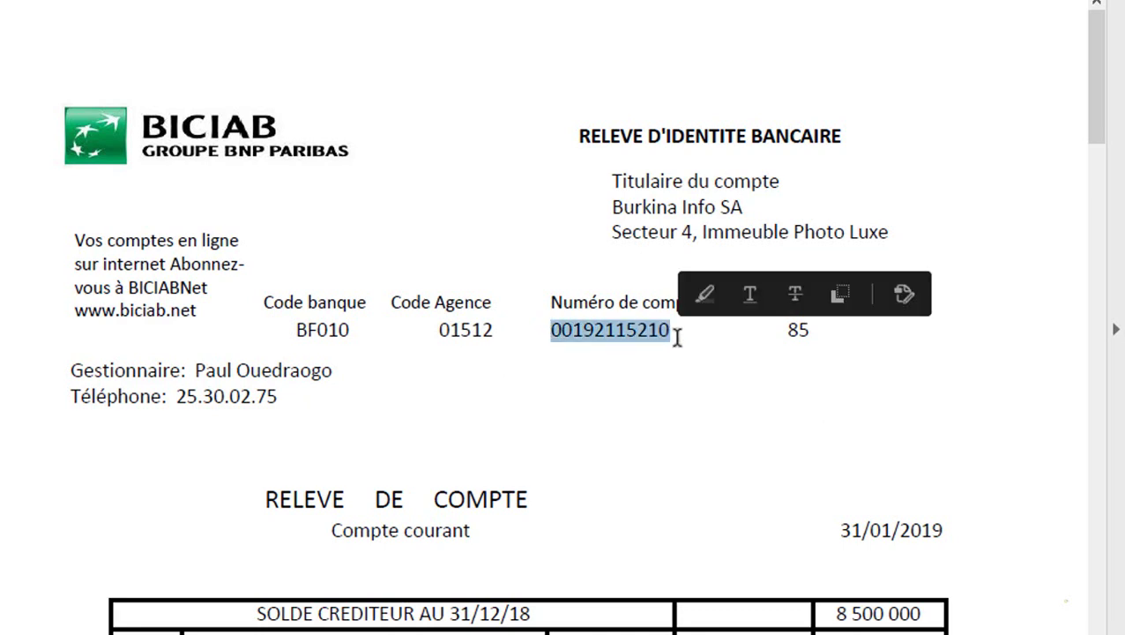
key("alt+Tab")
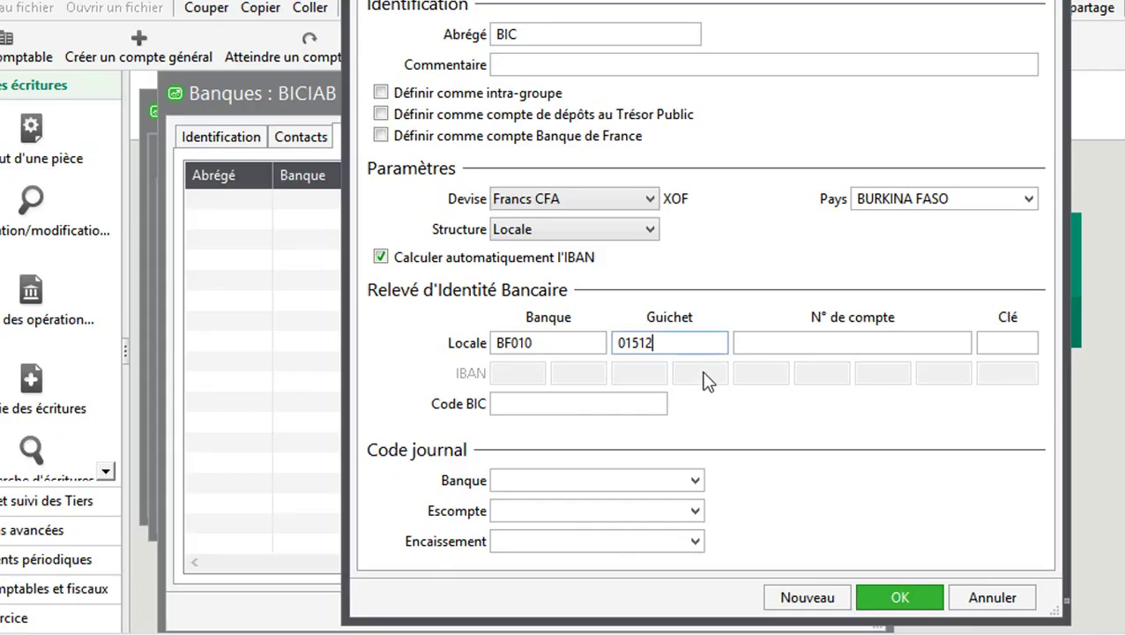
left_click(754, 343)
key("ctrl+v")
key("Tab")
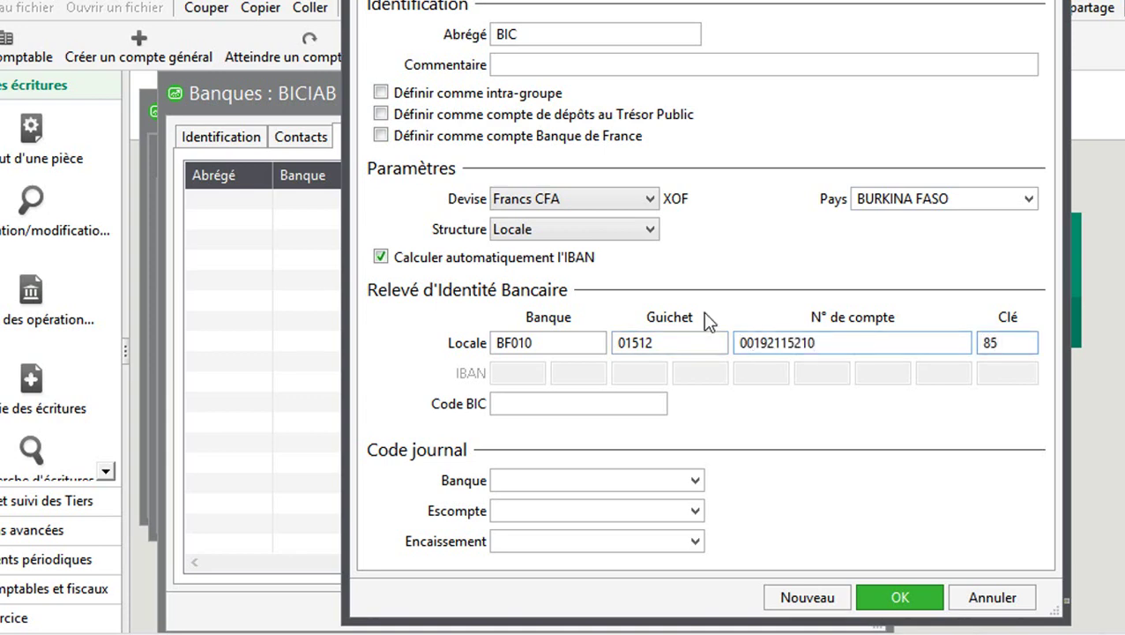
- Set BI BICIAB as the bank, discount and collection journal
left_click(695, 480)
left_click(696, 483)
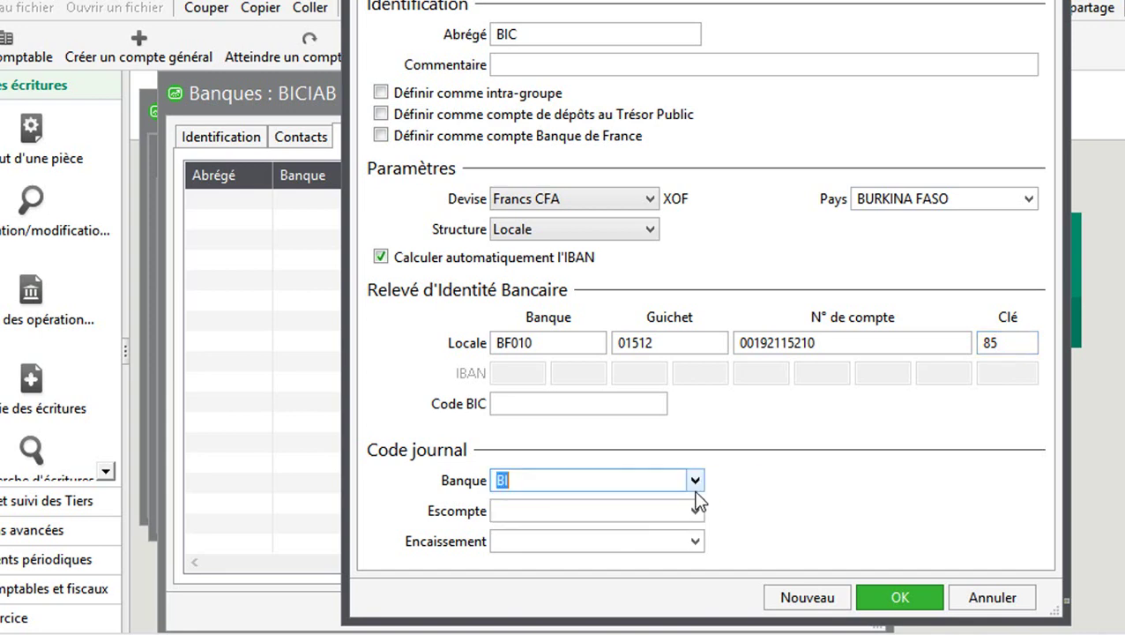
left_click(695, 511)
left_click(700, 511)
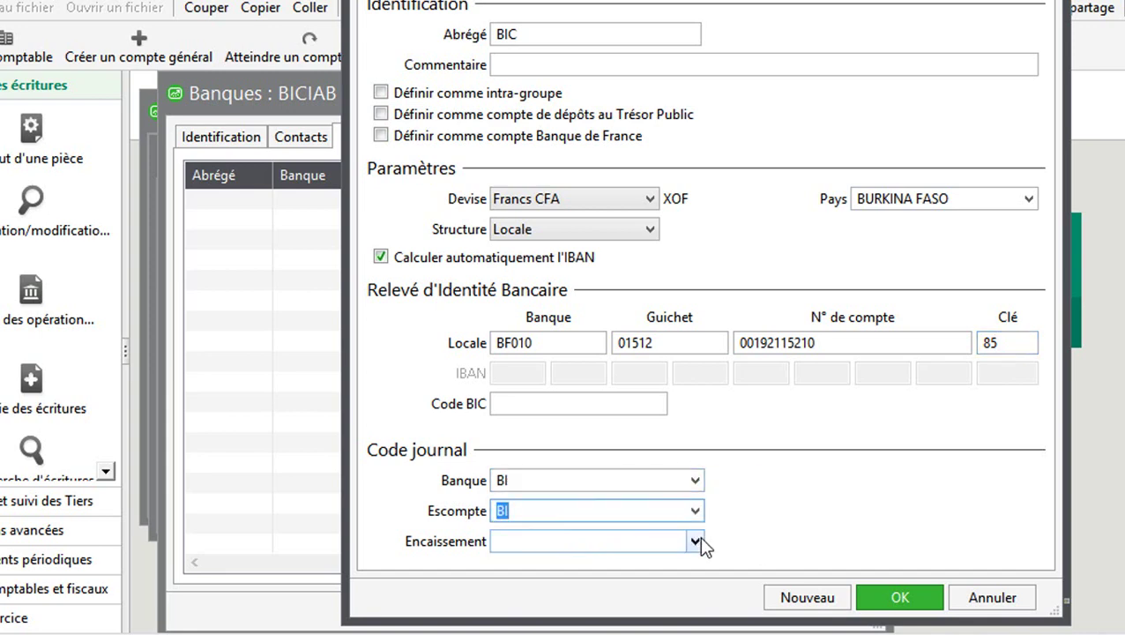
left_click(699, 536)
left_click(701, 541)
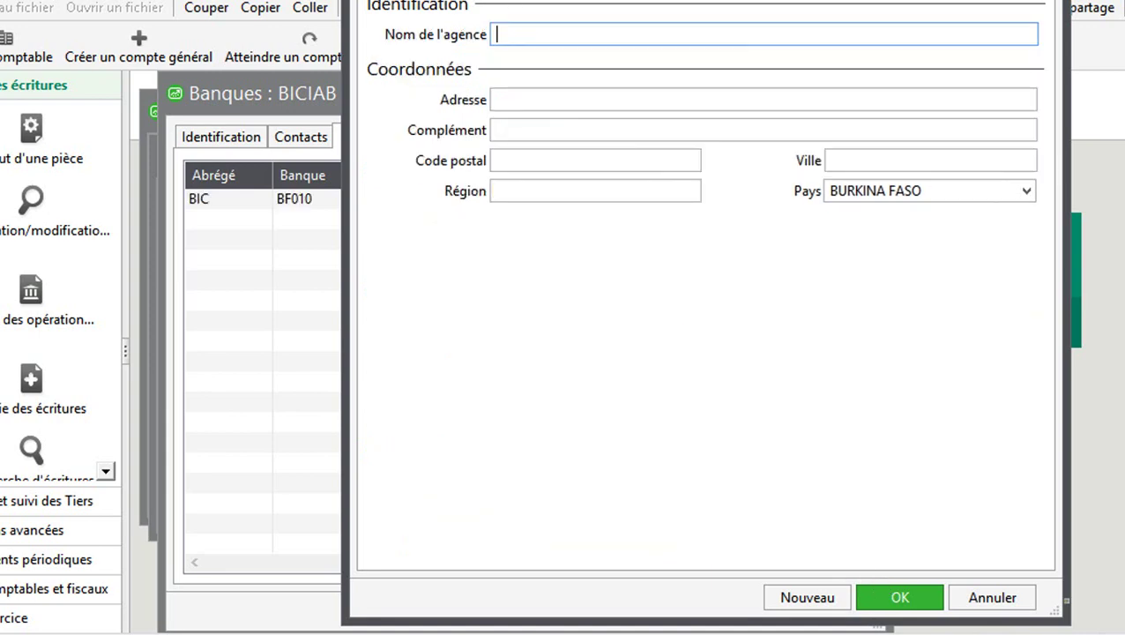
- Review the import settings, then save the BIC bank account
left_click(506, 13)
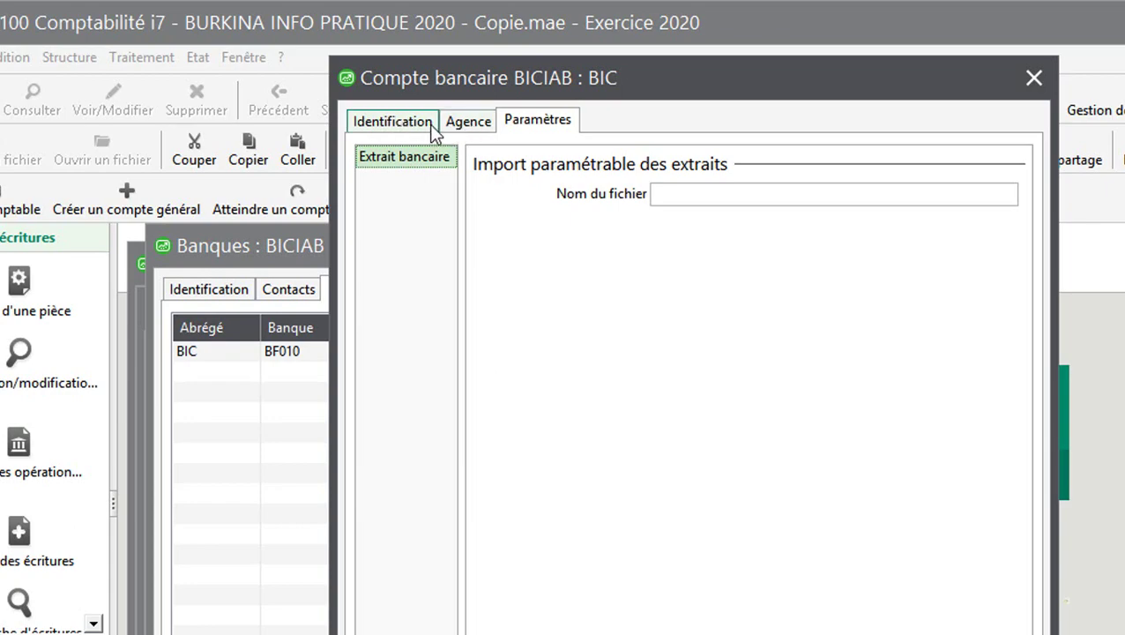
left_click(382, 120)
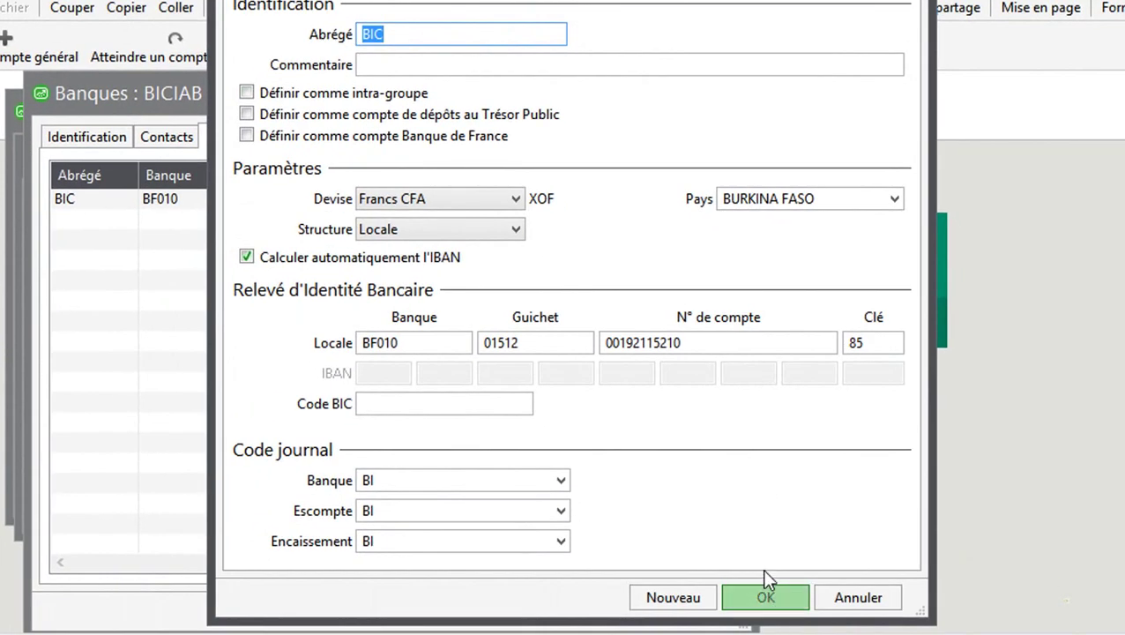
left_click(765, 597)
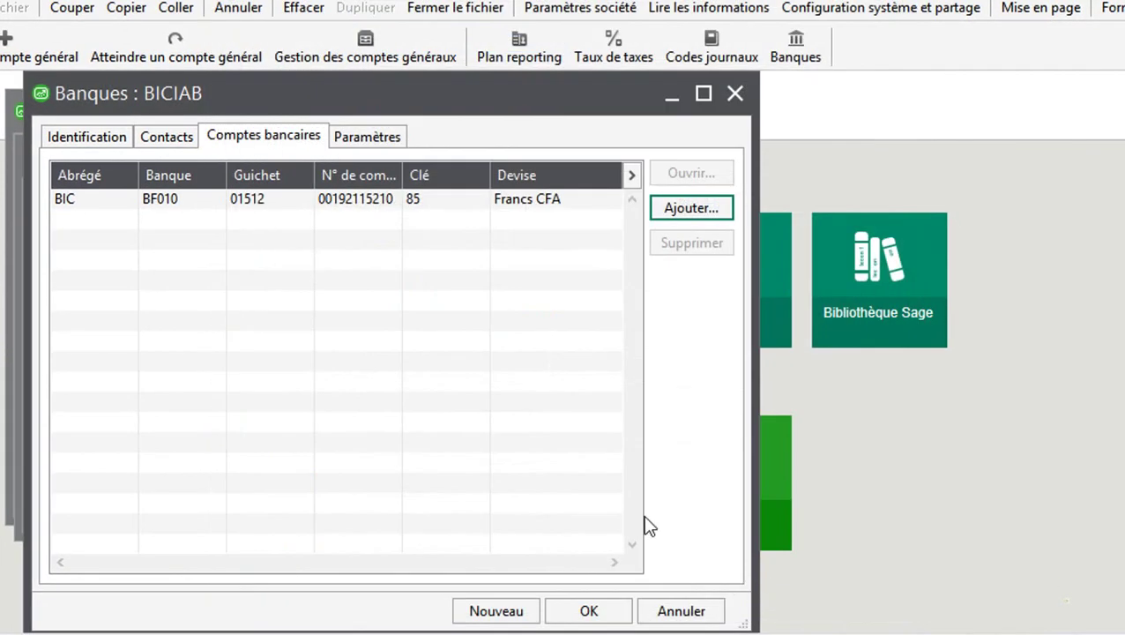
left_click(369, 143)
- Save the BICIAB bank record, then close the Banques and Codes journaux lists
left_click(379, 210)
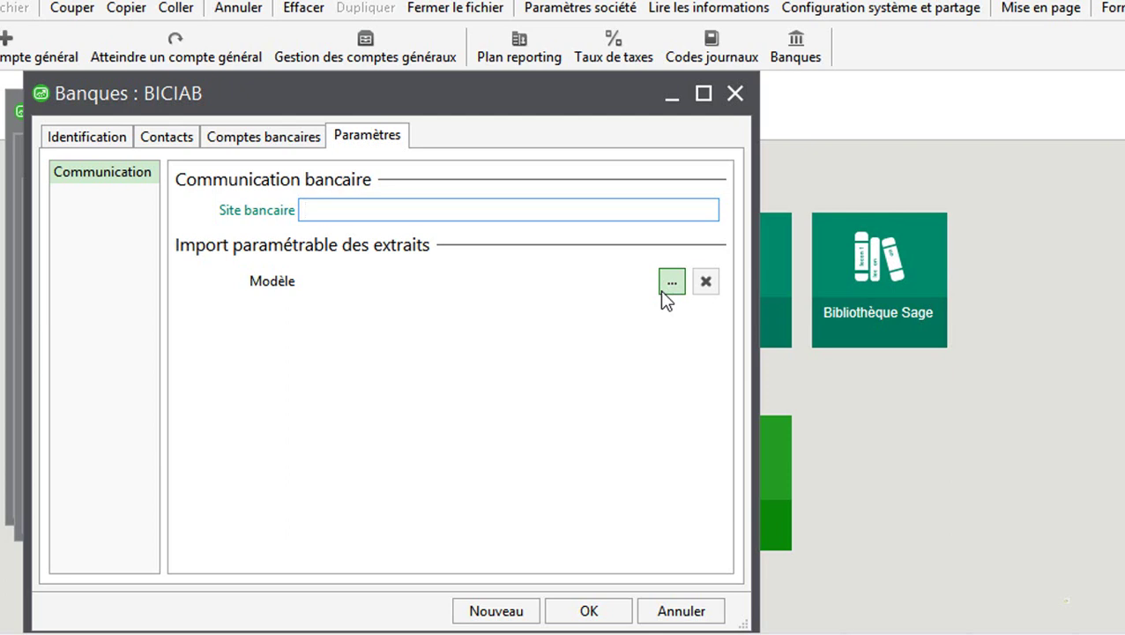
left_click(605, 612)
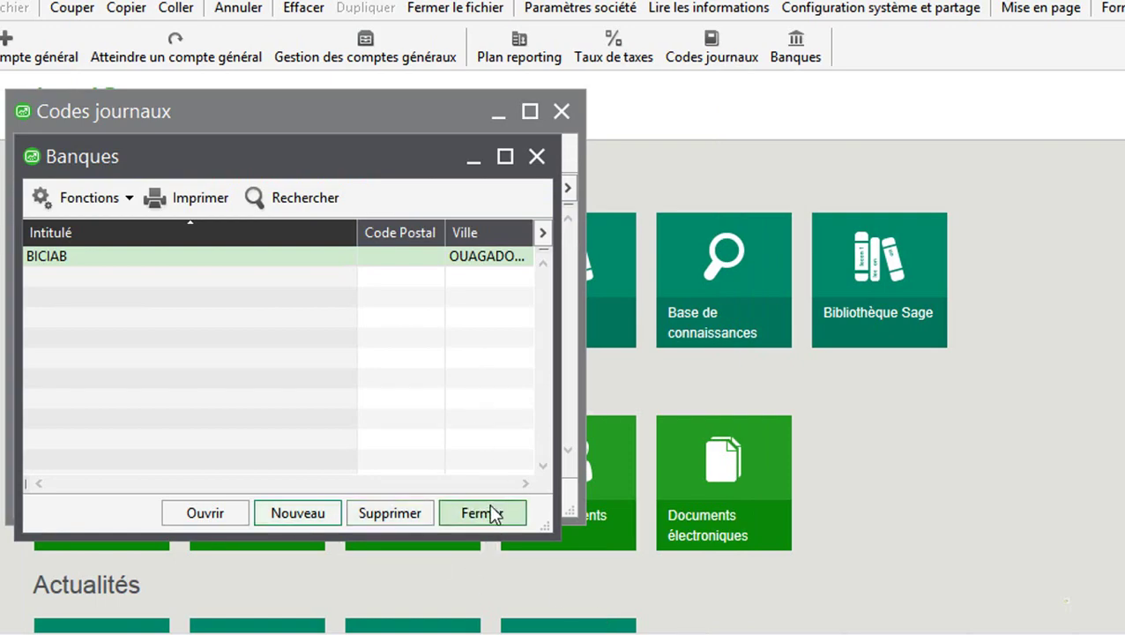
left_click(491, 512)
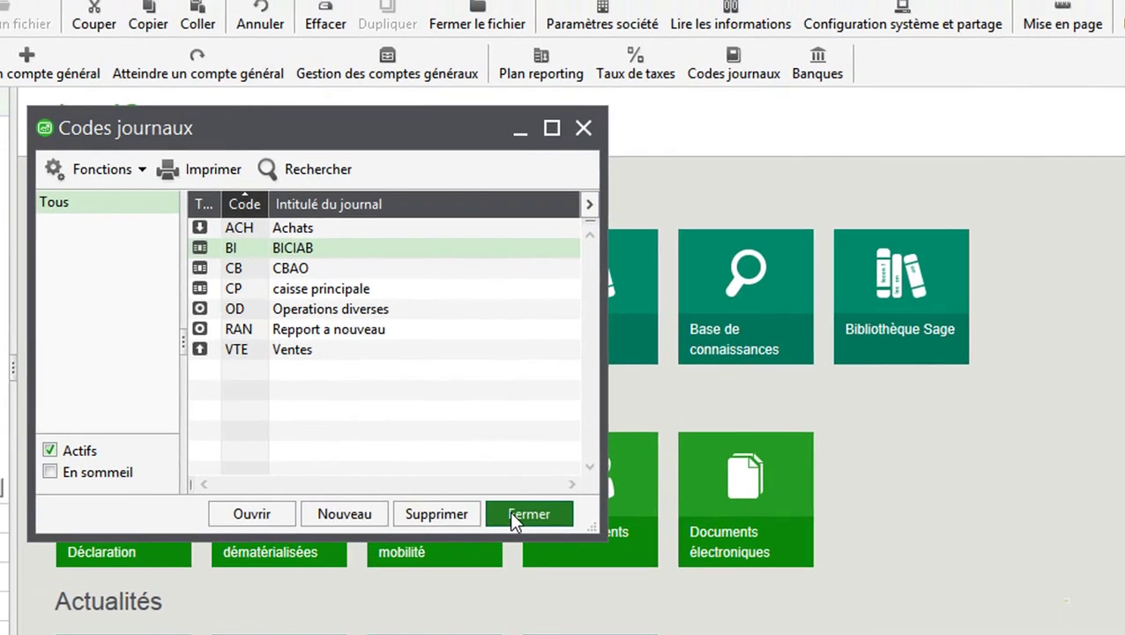
left_click(494, 499)
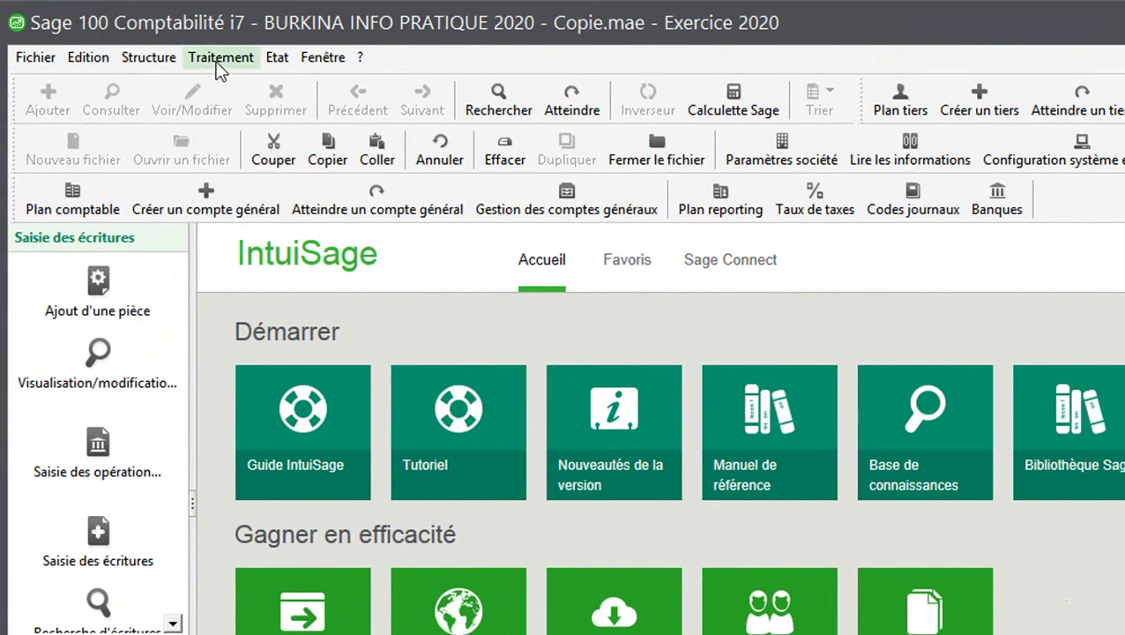
- Open manual bank reconciliation for journal BI dated 310120 with treasury voucher ERB 01
left_click(218, 64)
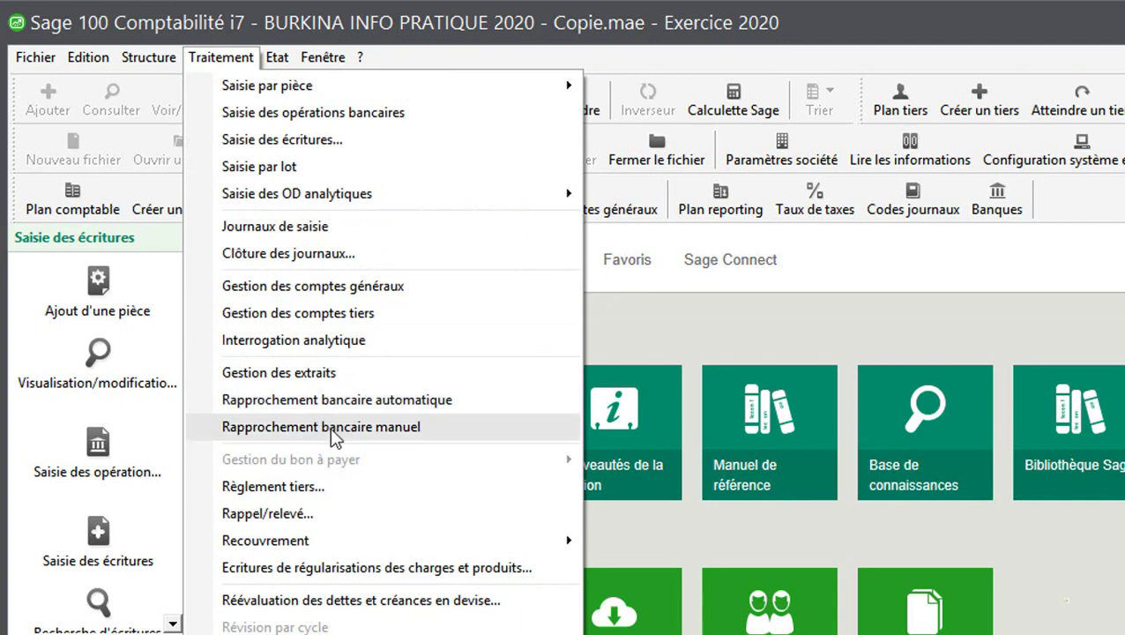
left_click(332, 432)
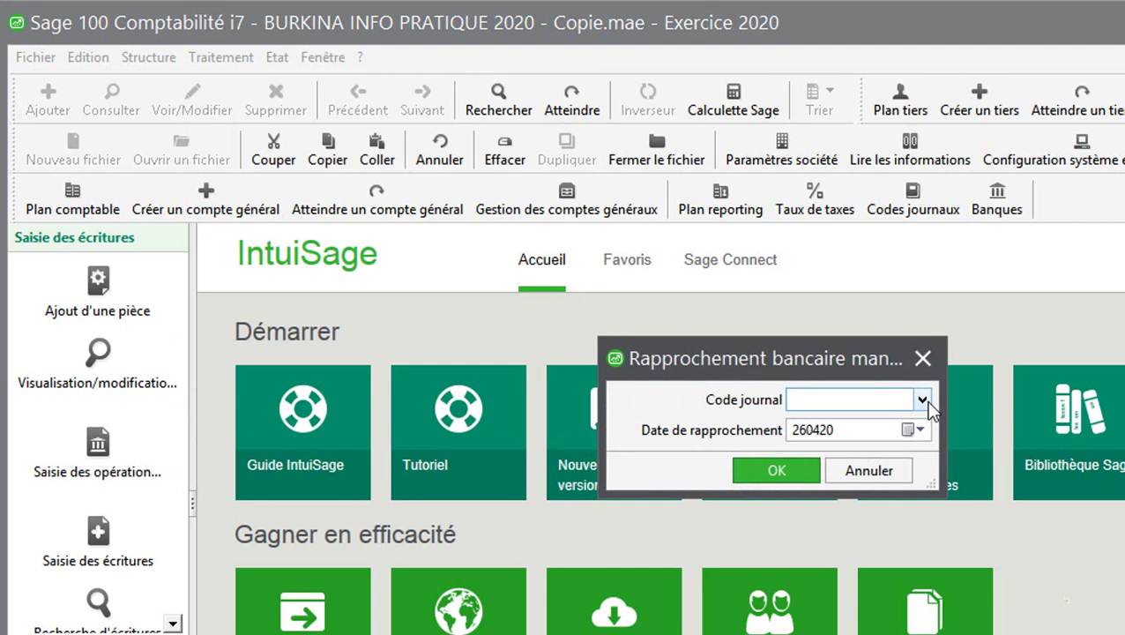
left_click(921, 399)
left_click(928, 404)
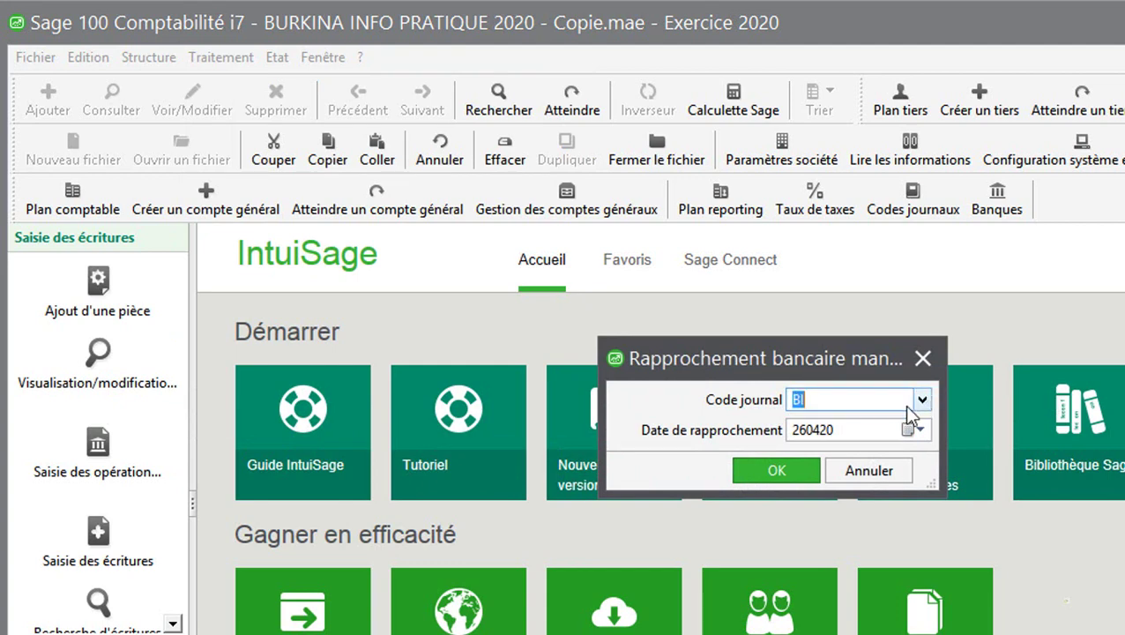
left_click(865, 435)
left_click_drag(865, 435, 631, 454)
type("3101")
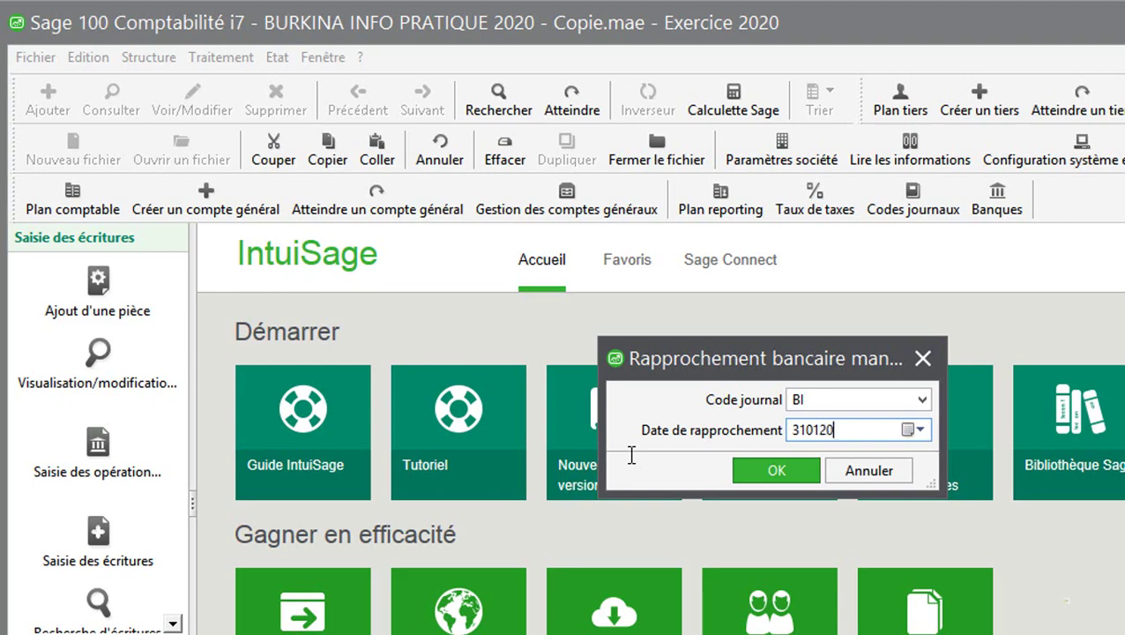
left_click(754, 476)
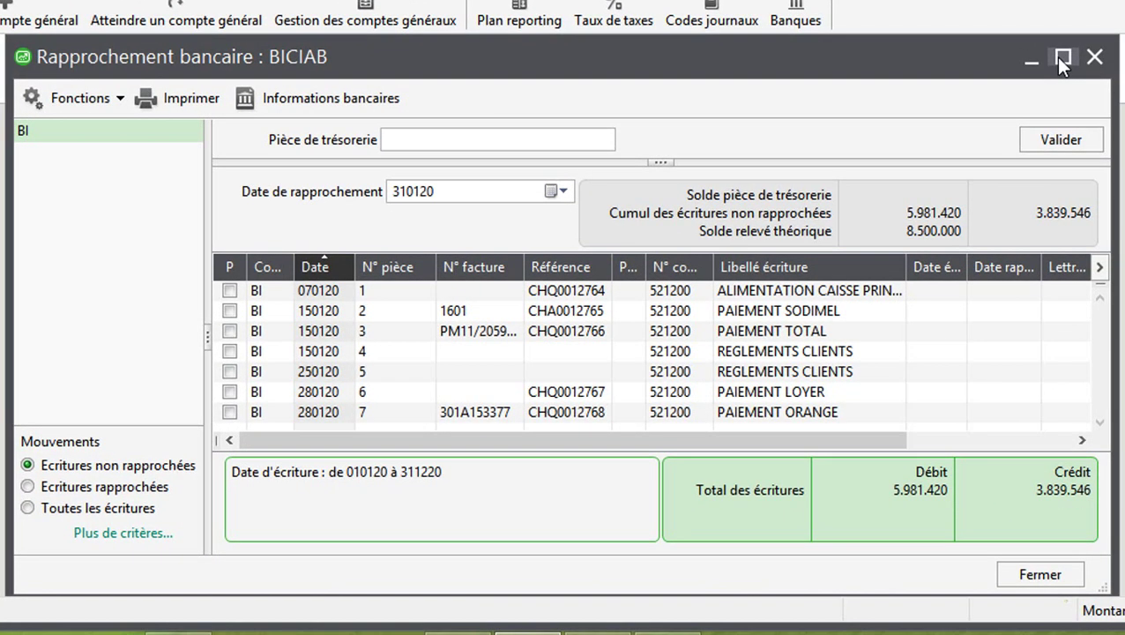
type("E")
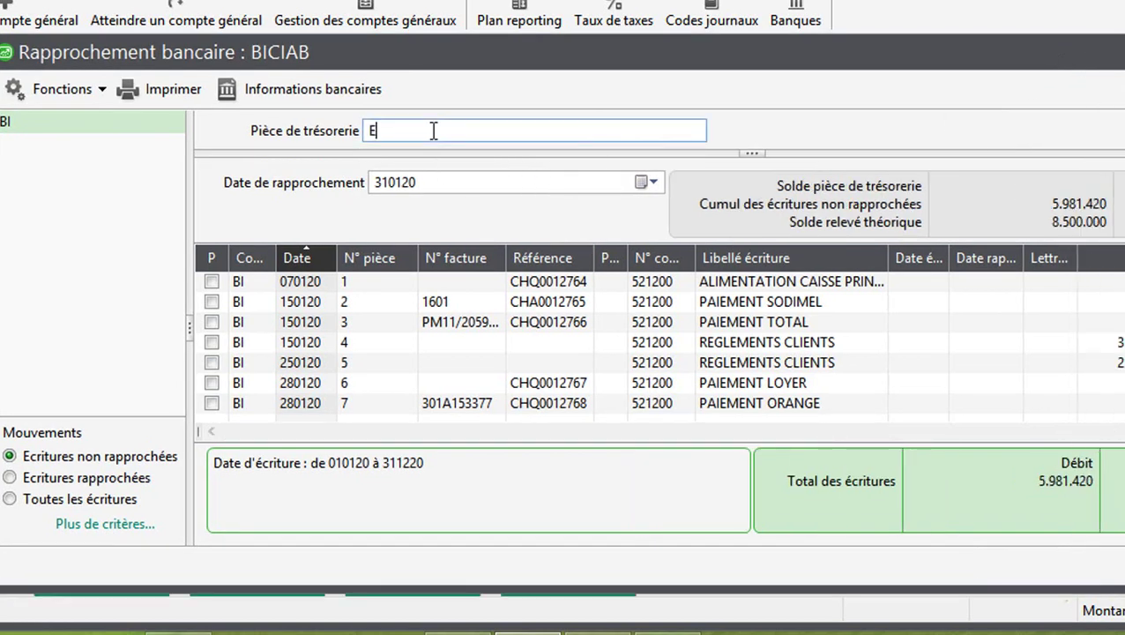
type("RB 01")
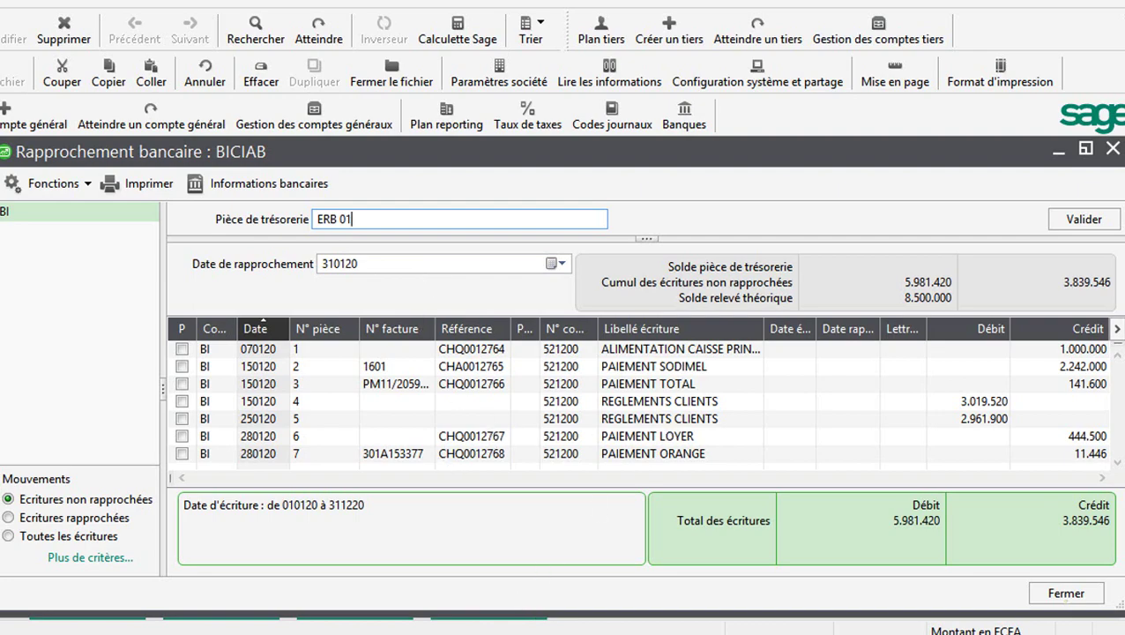
key("alt+Tab")
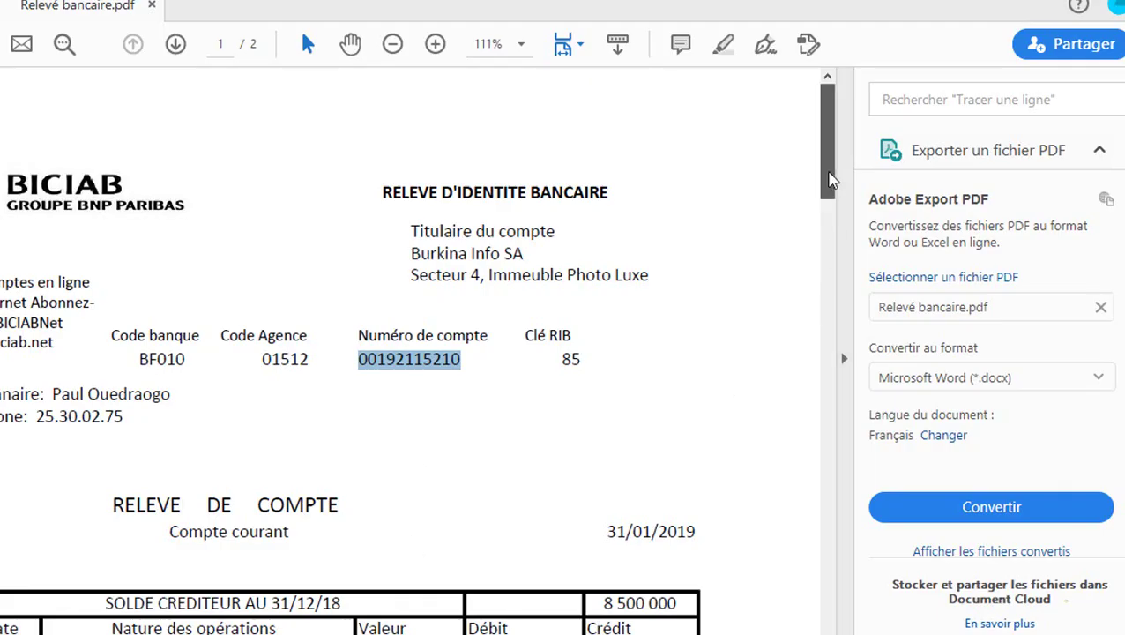
left_click_drag(831, 171, 832, 264)
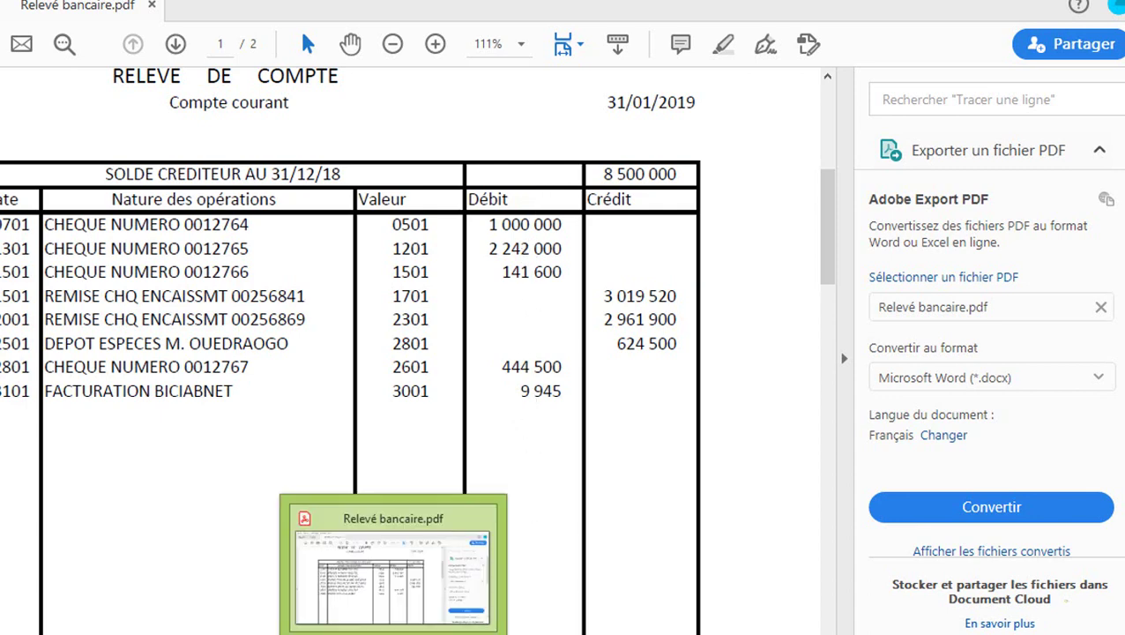
key("alt+Tab")
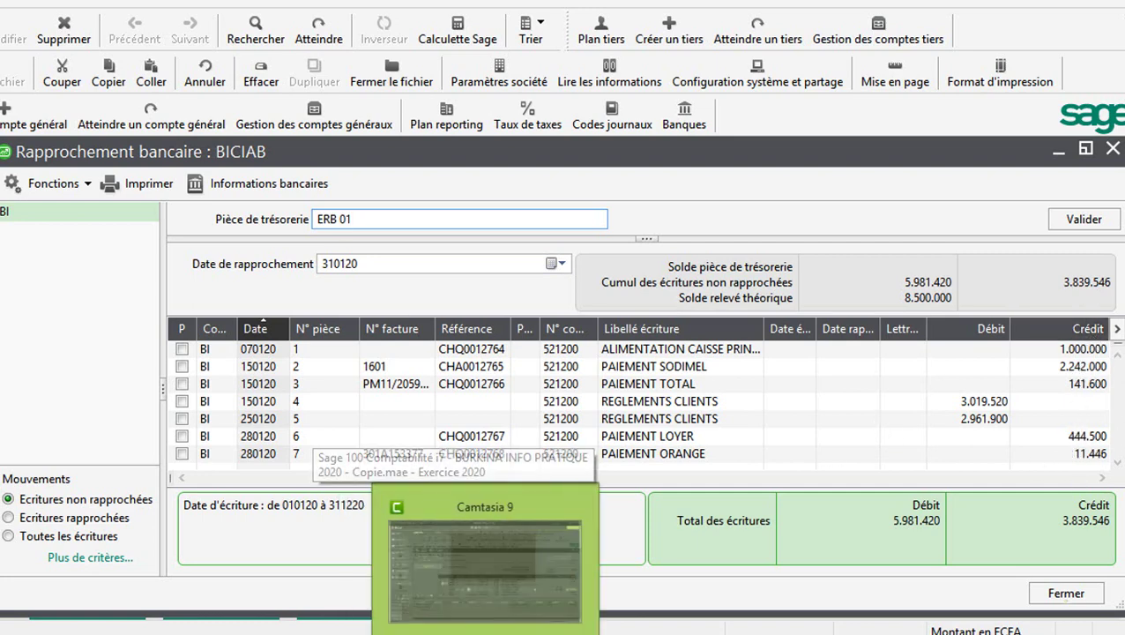
mouse_move(415, 633)
left_click(416, 564)
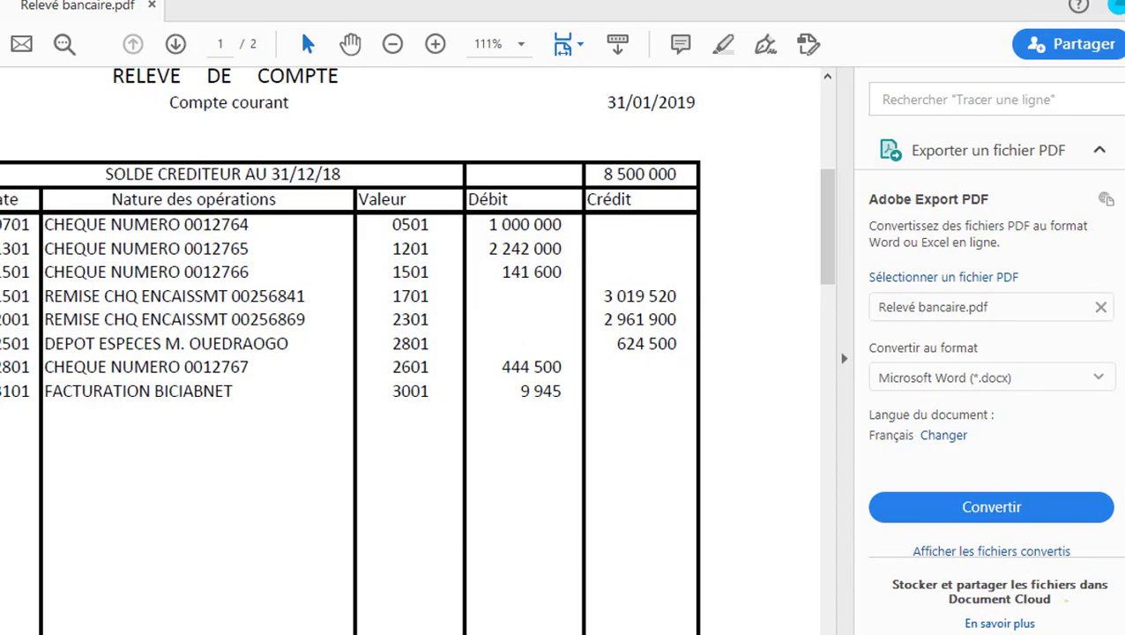
key("alt+Tab")
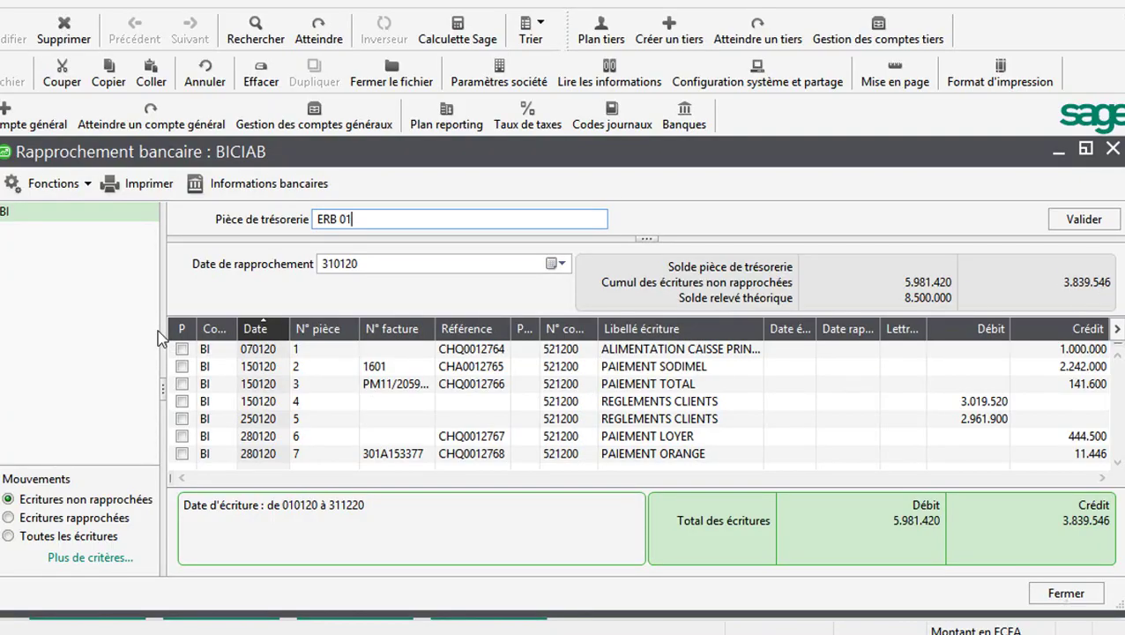
- Validate treasury voucher ERB 01 and mark the first entry as reconciled
left_click(179, 349)
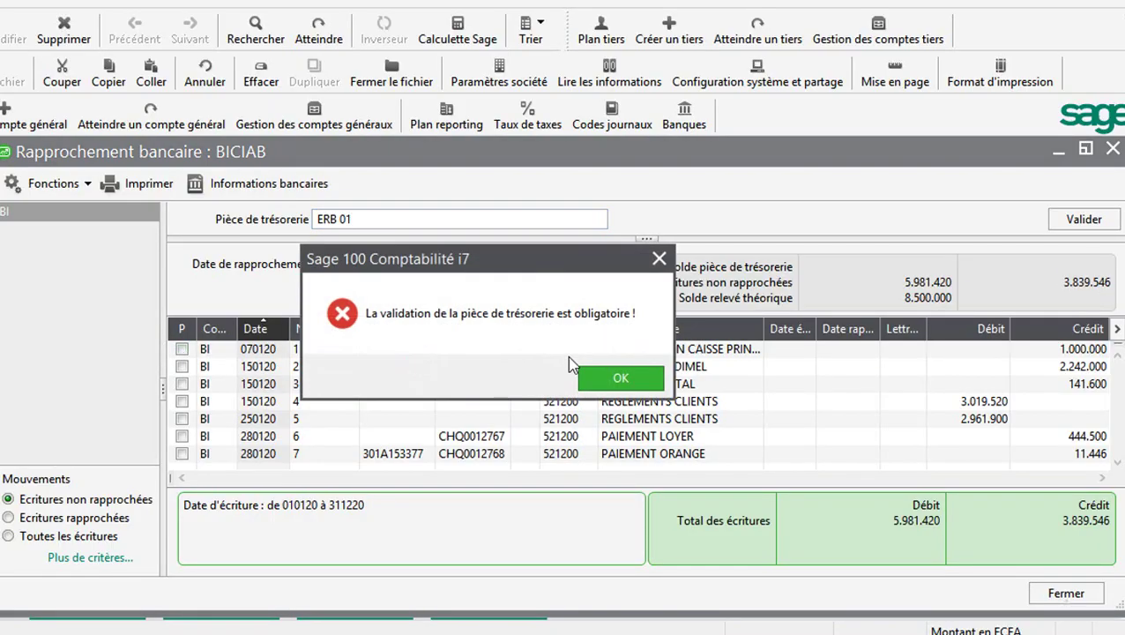
left_click(592, 378)
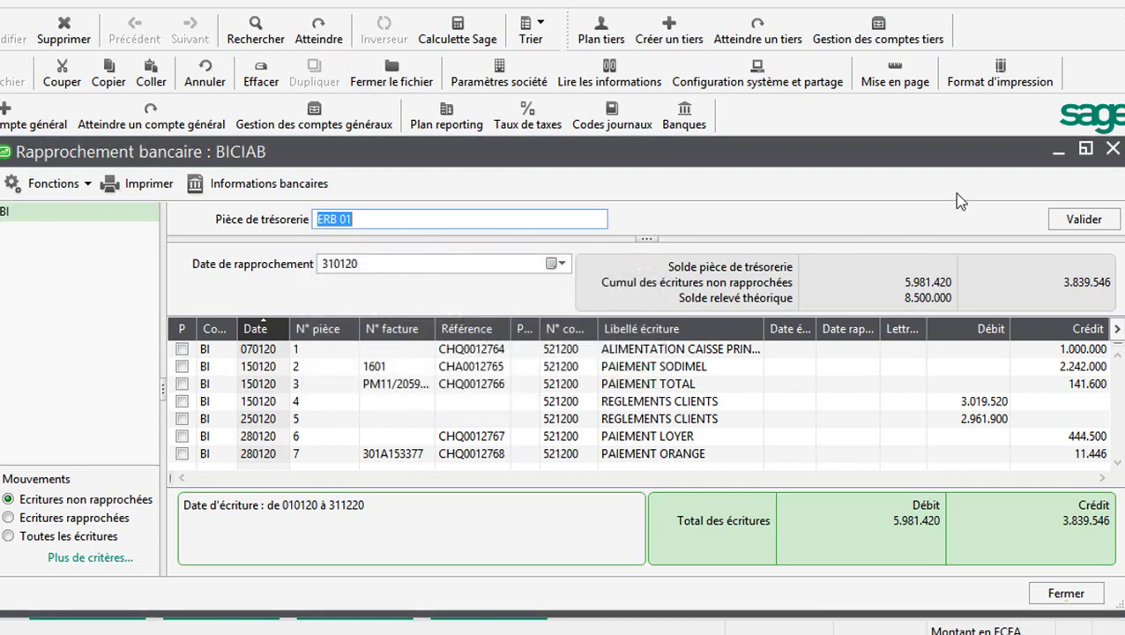
left_click(1073, 227)
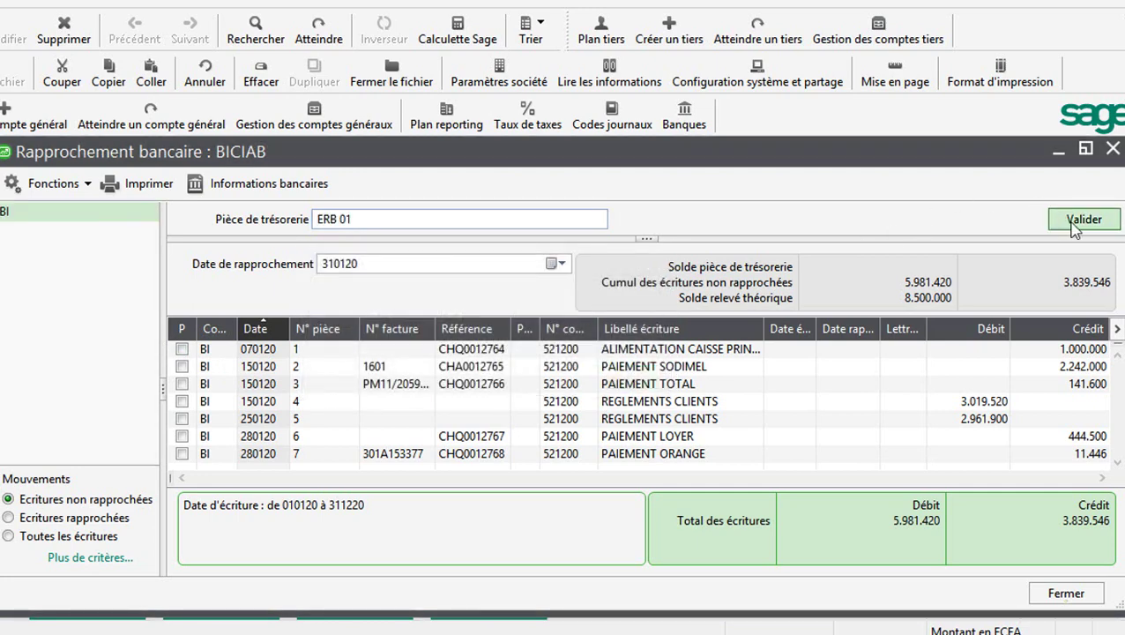
left_click(181, 350)
- Reconcile PAIEMENT SODIMEL, PAIEMENT TOTAL and PAIEMENT LOYER, checking amounts against the statement
left_click(182, 366)
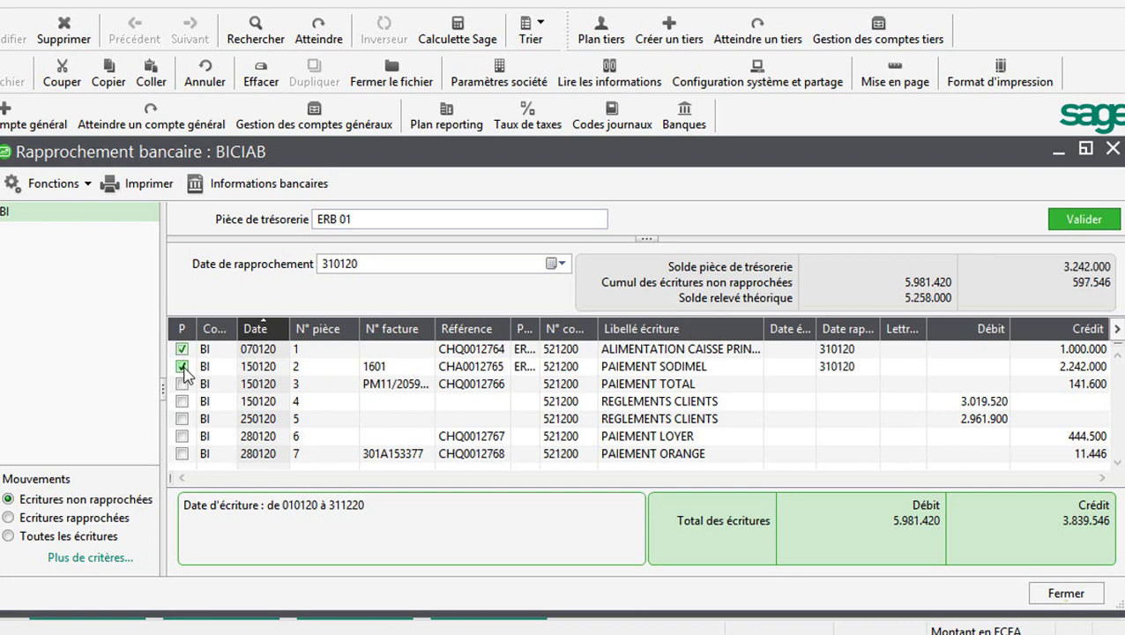
left_click(182, 383)
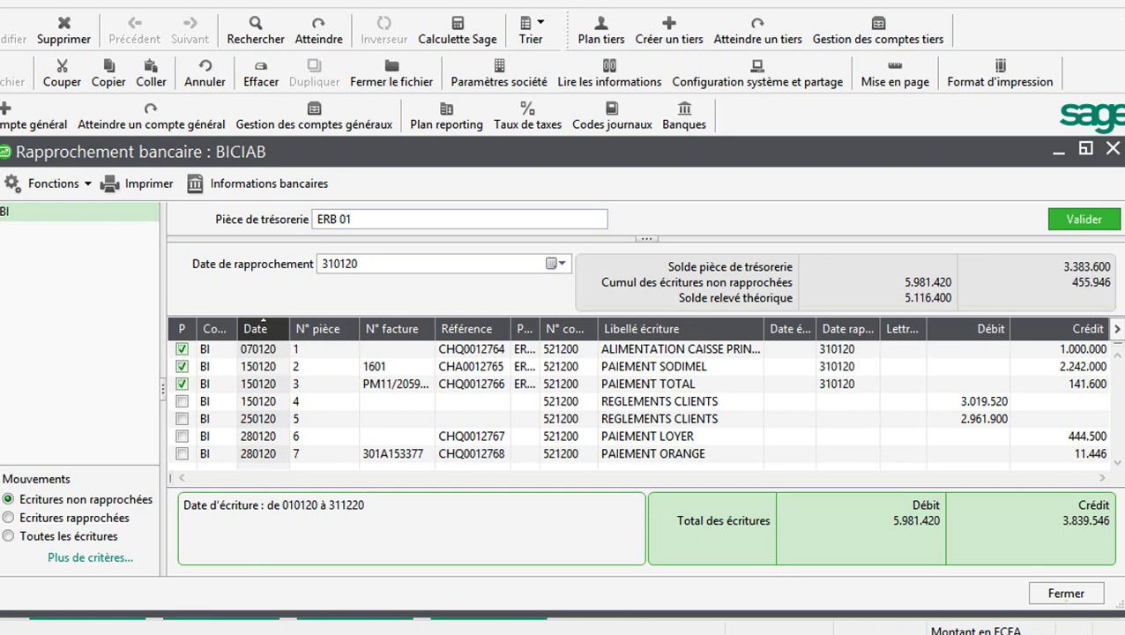
key("alt+Tab")
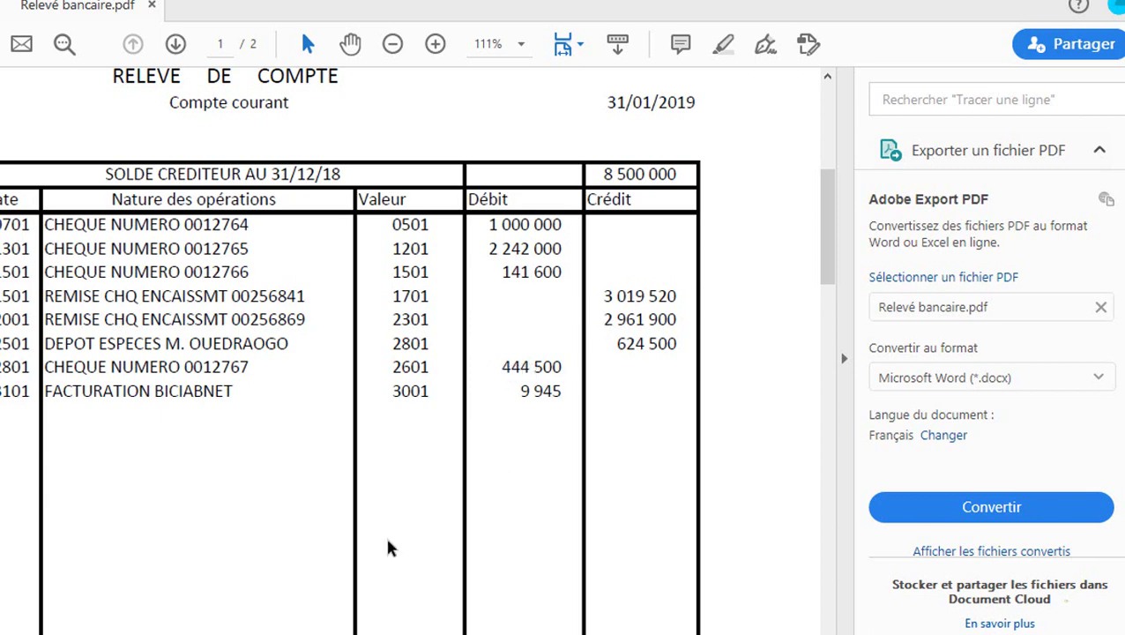
key("alt+Tab")
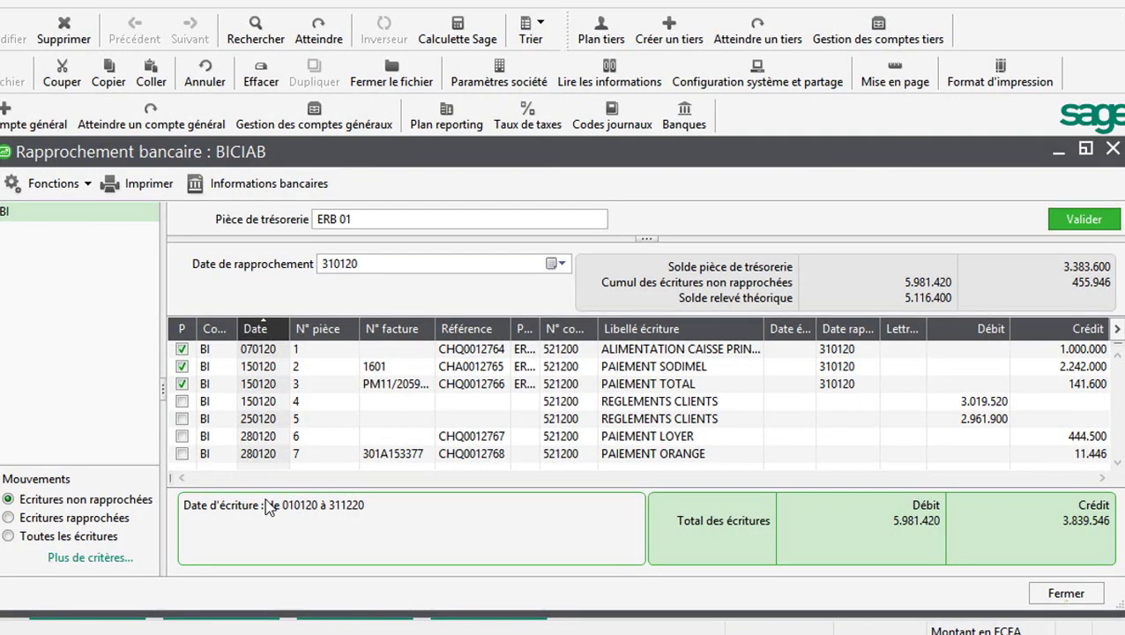
left_click(183, 436)
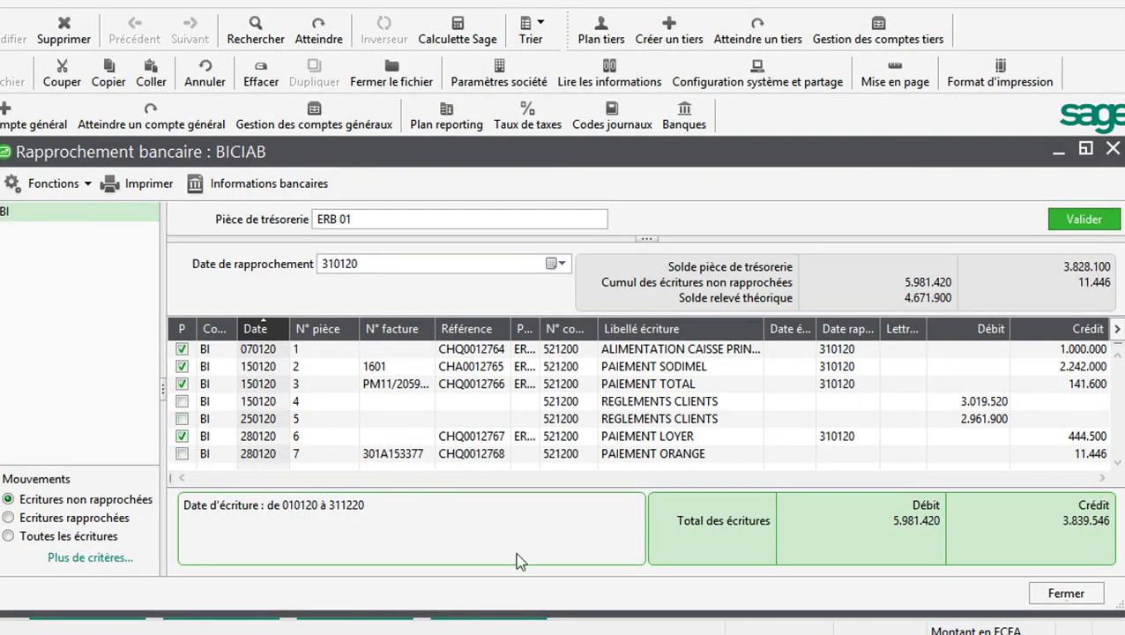
key("alt+Tab")
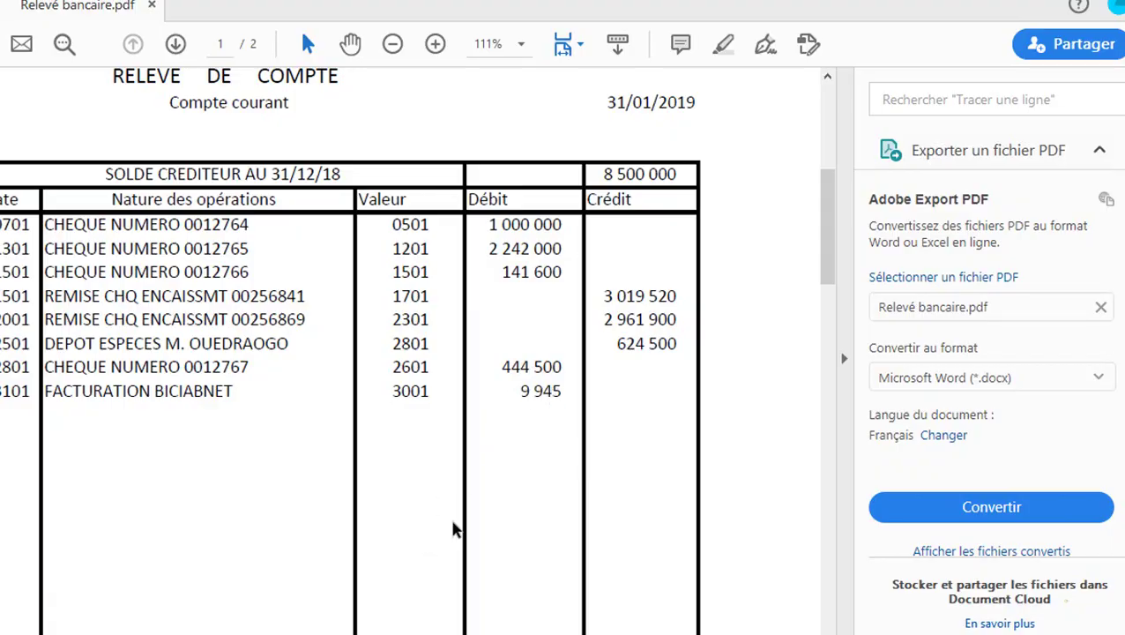
key("alt+Tab")
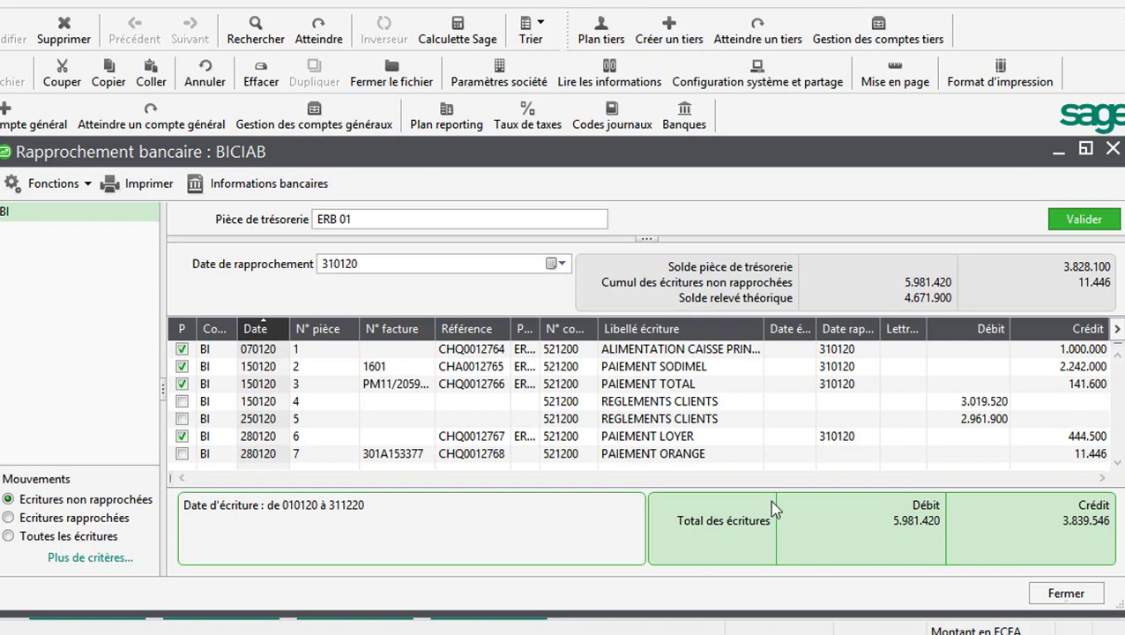
- Reconcile the two REGLEMENTS CLIENTS receipts of 3.019.520 and 2.961.900
key("alt+Tab")
left_click(182, 401)
left_click(181, 418)
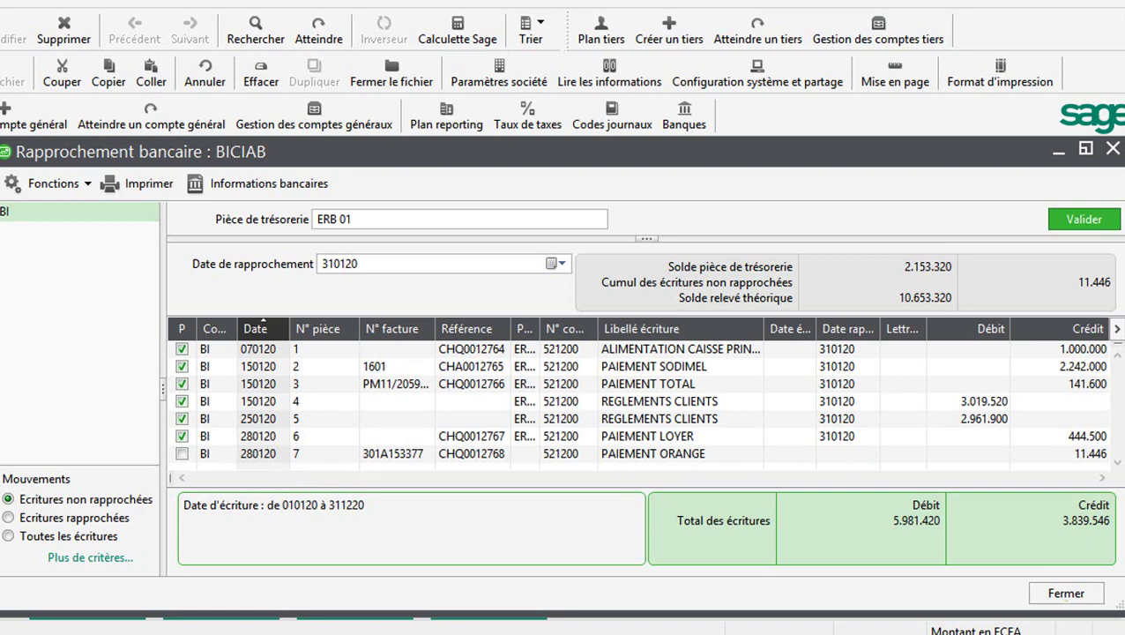
- Recheck the statement PDF, then close the BICIAB reconciliation window
mouse_move(425, 604)
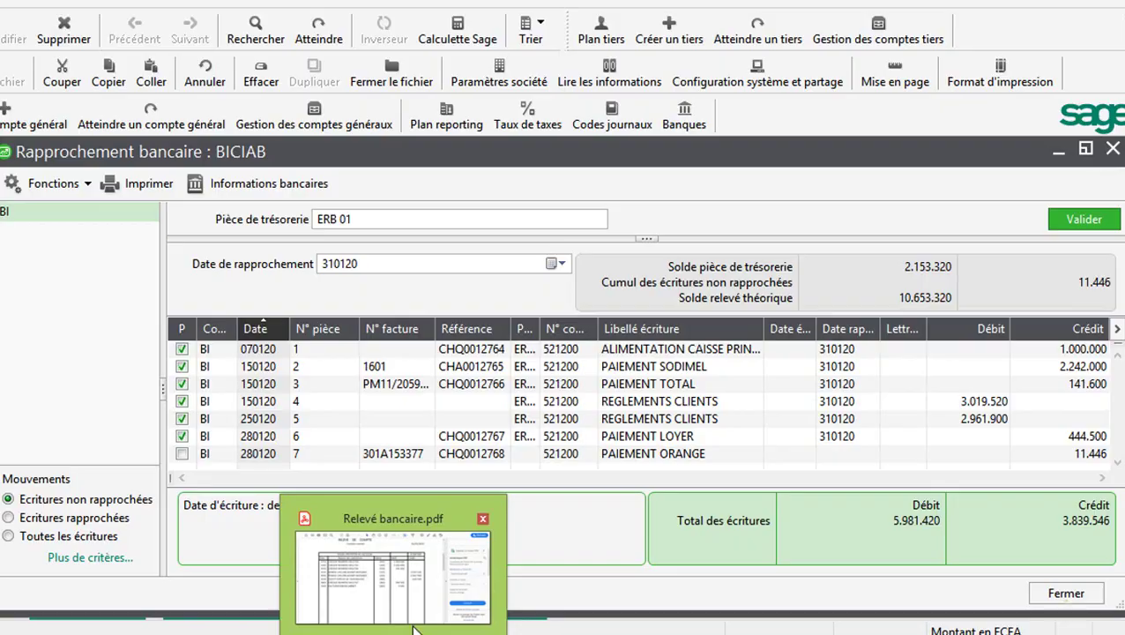
left_click(413, 626)
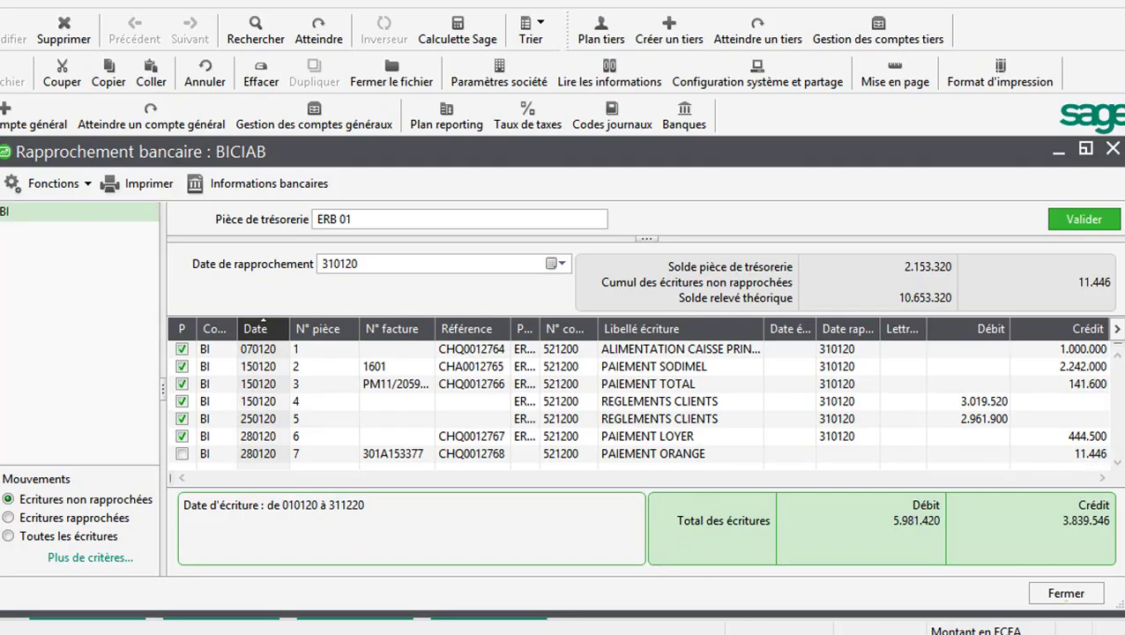
key("alt+Tab")
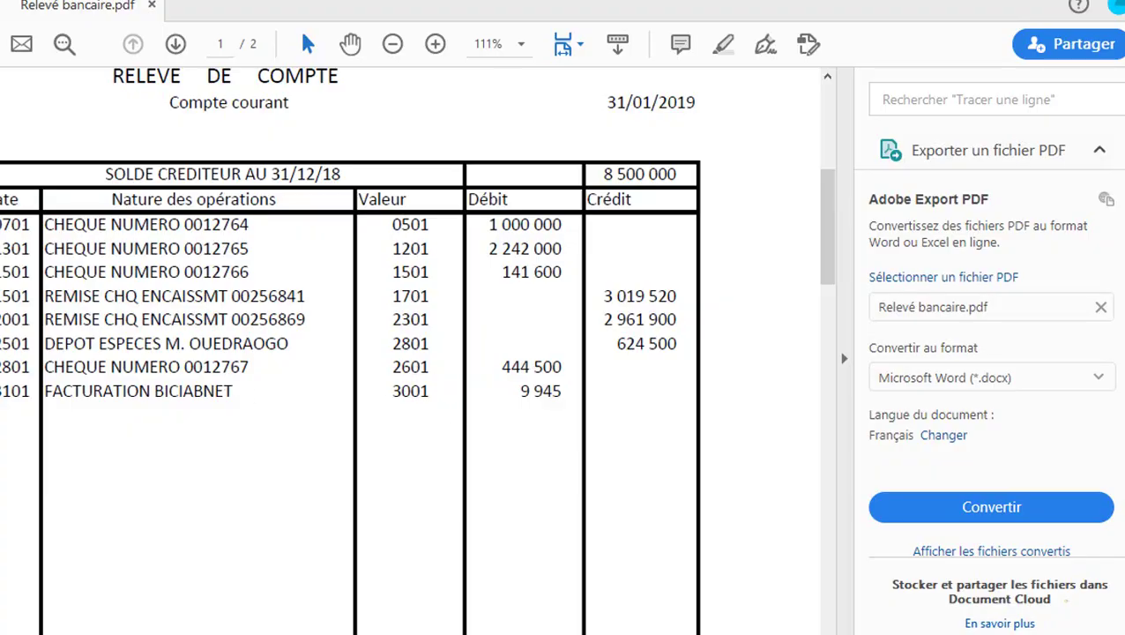
left_click(452, 564)
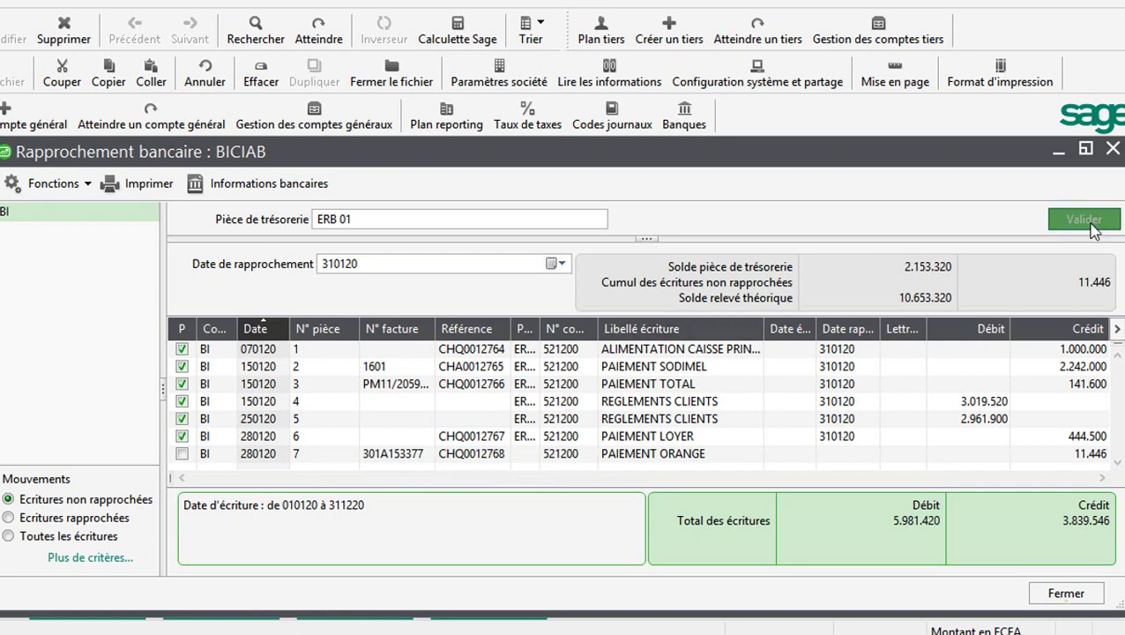
left_click(1112, 151)
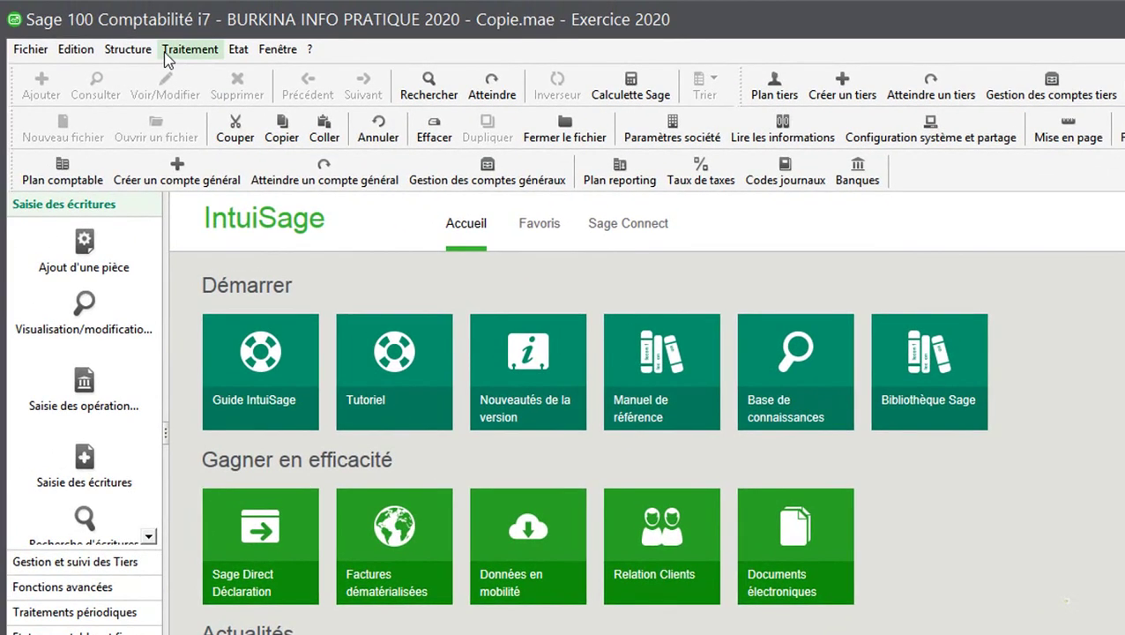
- Reopen manual reconciliation for journal BI at 310120, showing only PAIEMENT ORANGE (11.446)
left_click(166, 54)
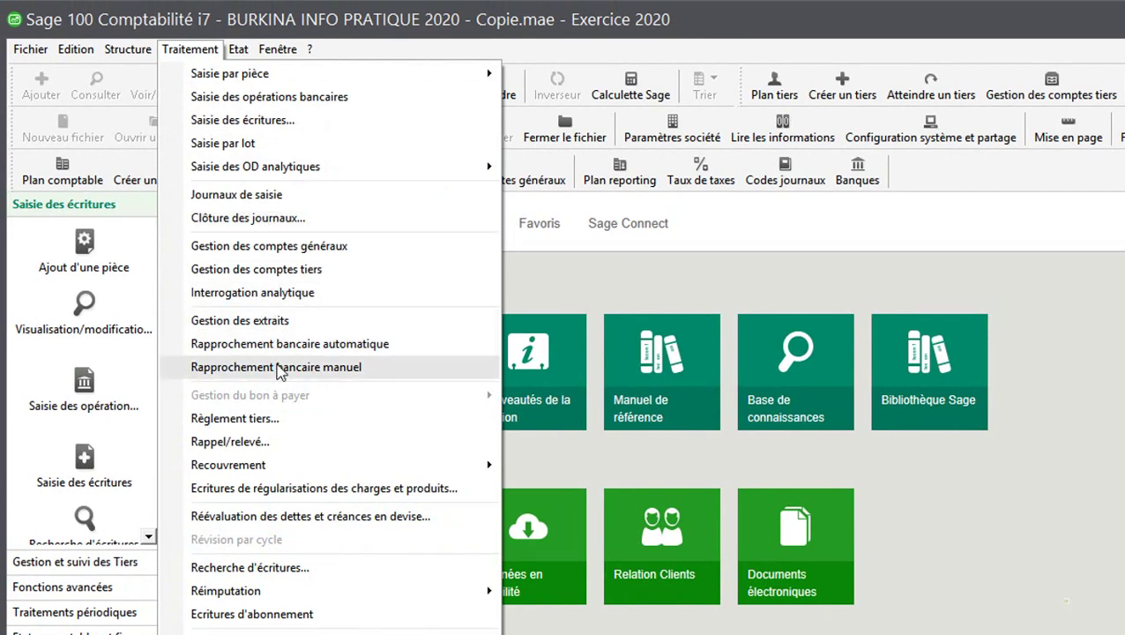
left_click(280, 368)
left_click(793, 344)
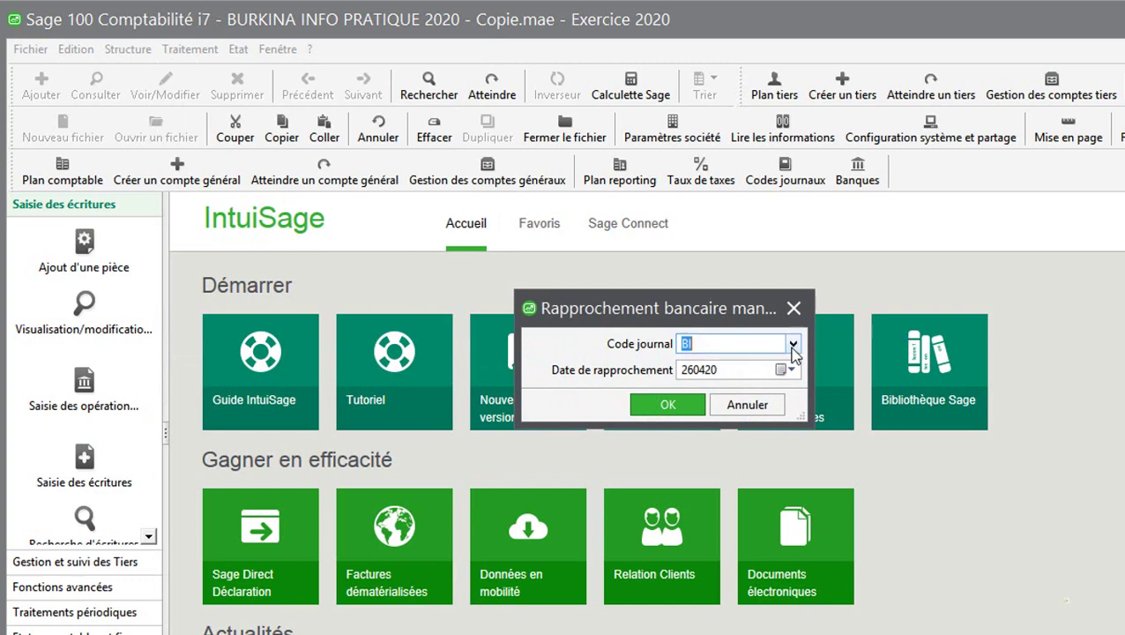
key("Tab")
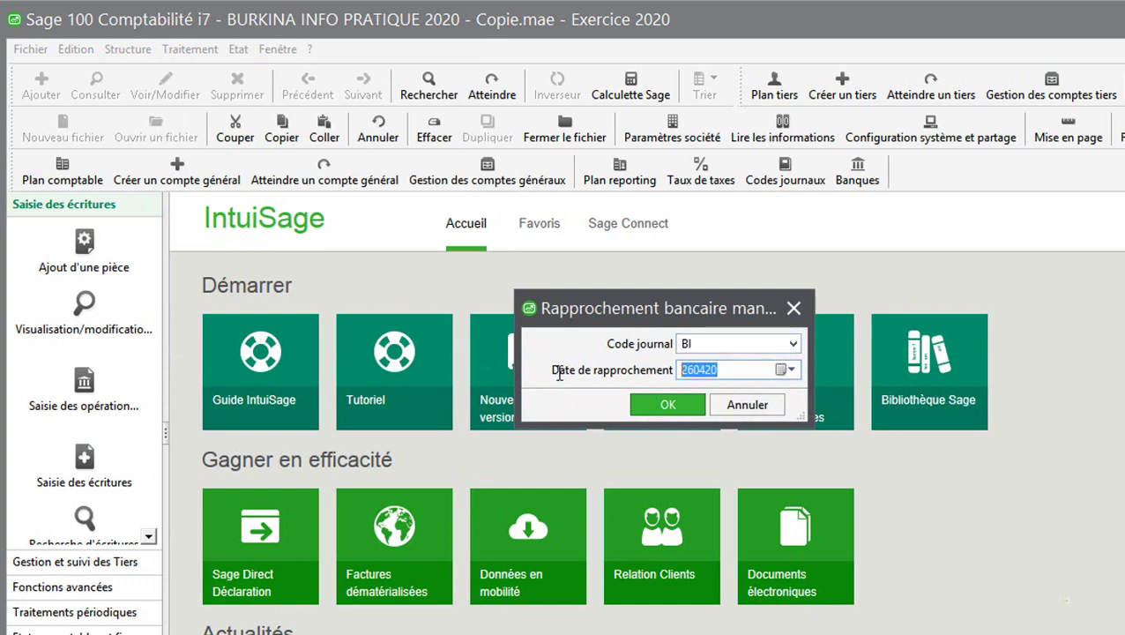
type("3101")
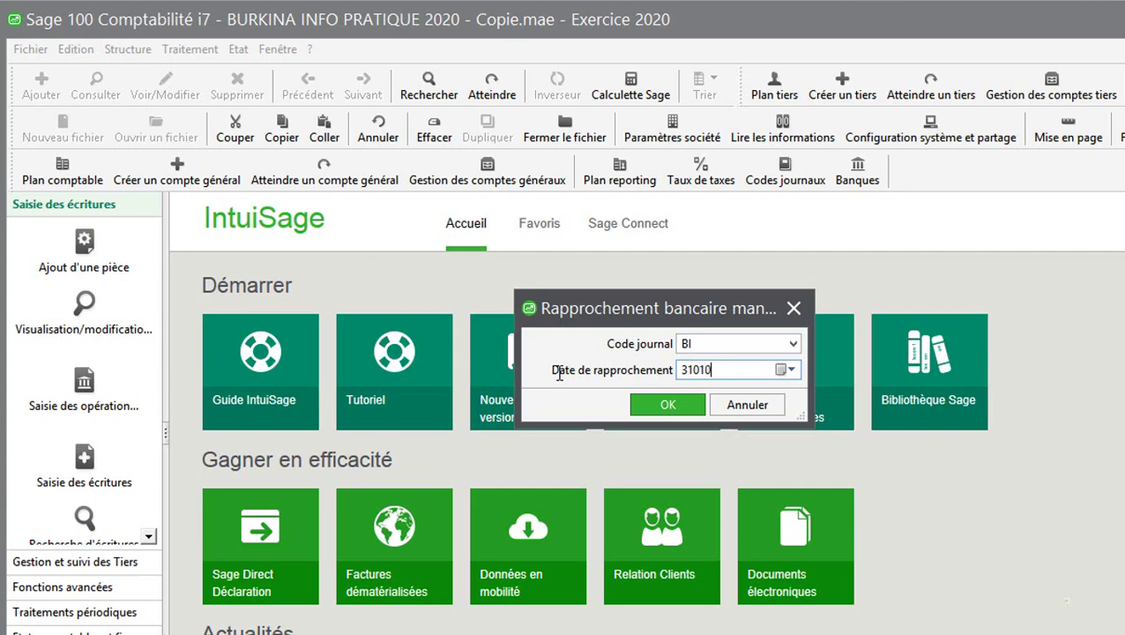
type("20")
key("Return")
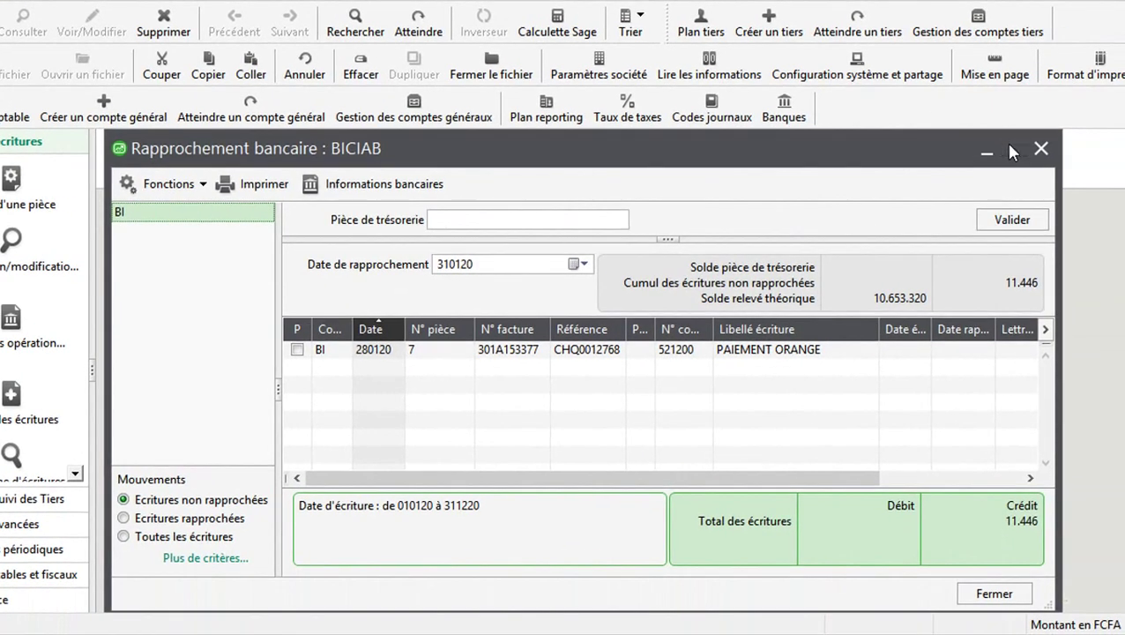
- Maximize the reconciliation and locate the 624 500 deposit and 9 945 BICIABNET charge on the statement
left_click(1012, 149)
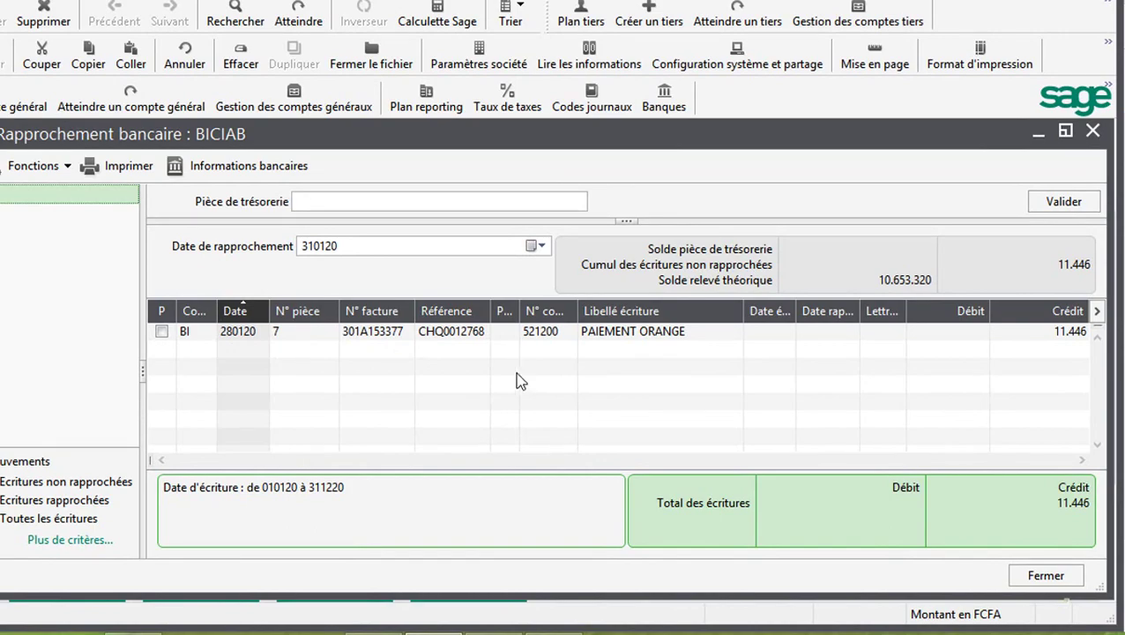
left_click(377, 631)
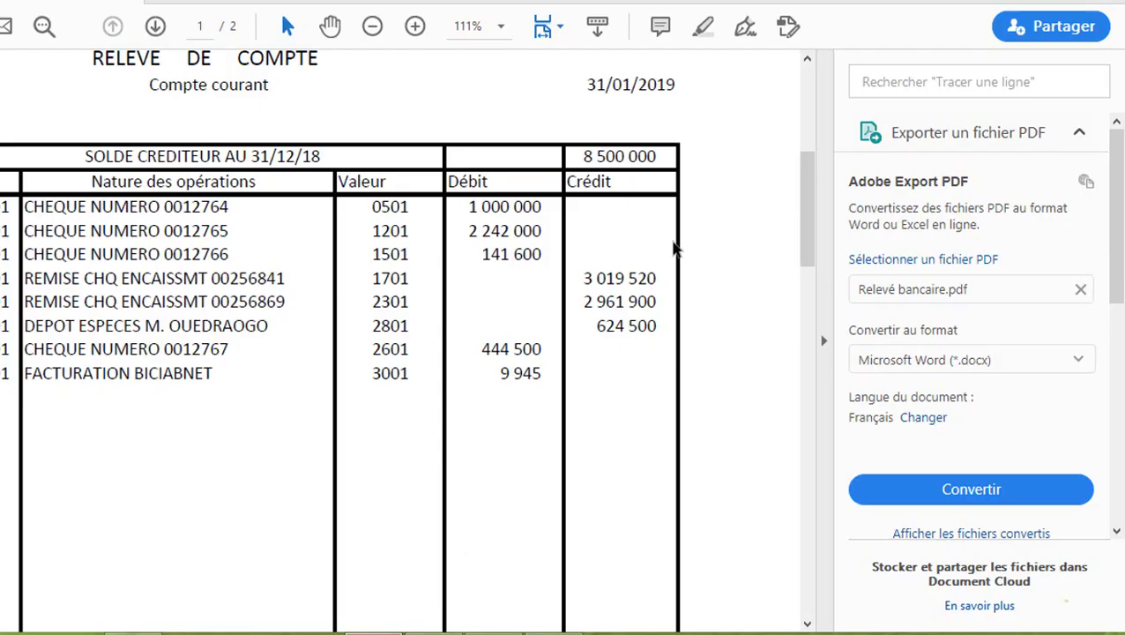
left_click_drag(596, 326, 667, 337)
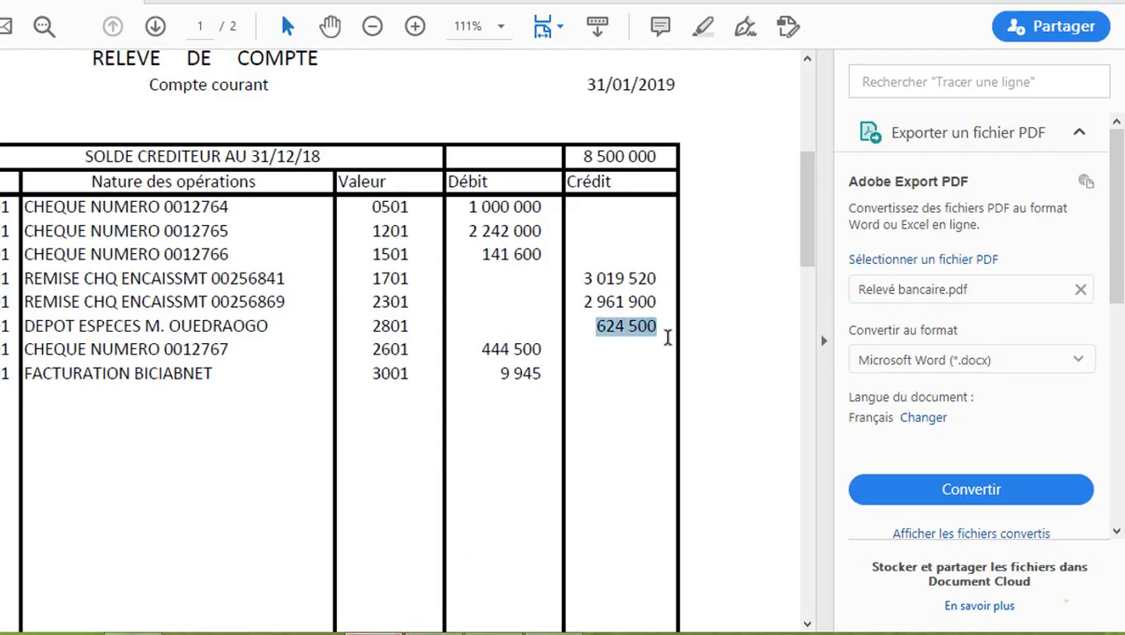
left_click(511, 374)
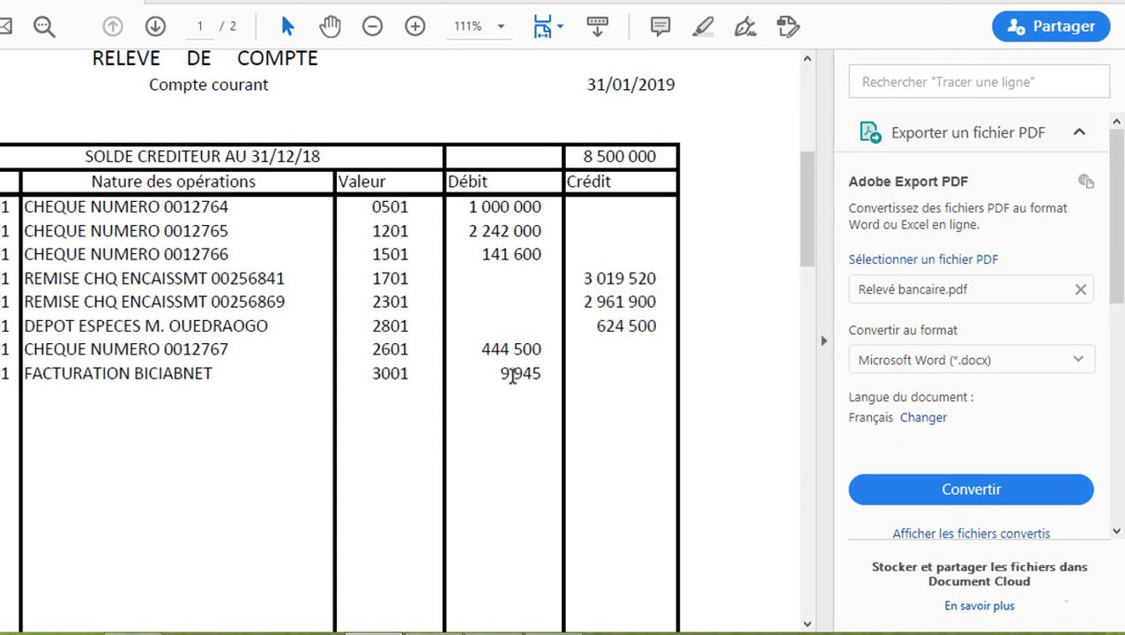
left_click_drag(511, 374, 545, 372)
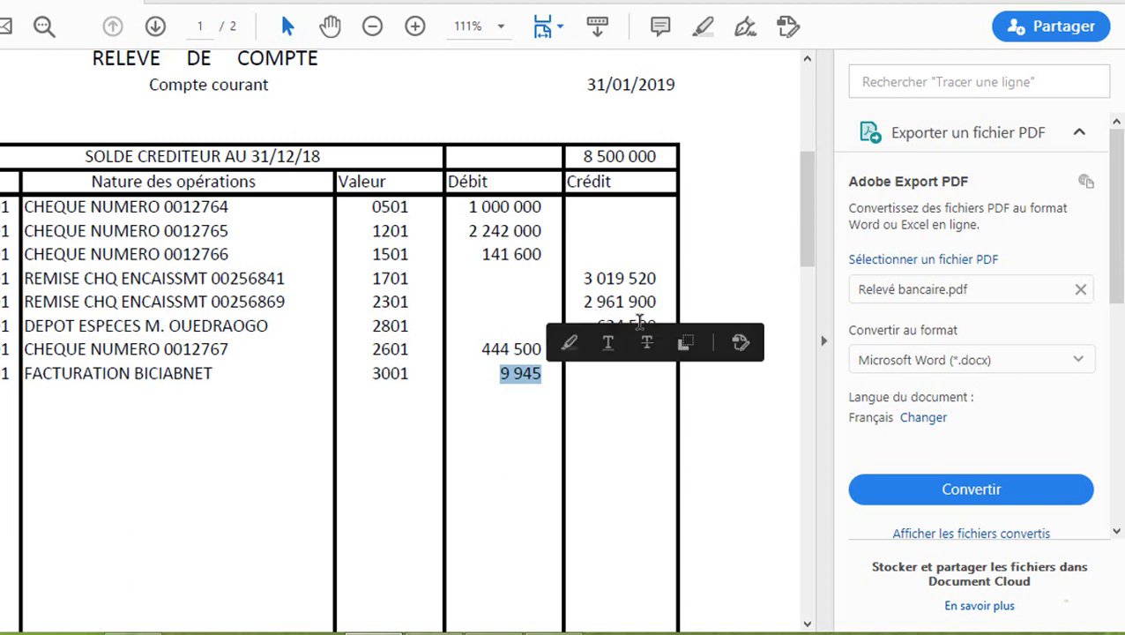
left_click(46, 331)
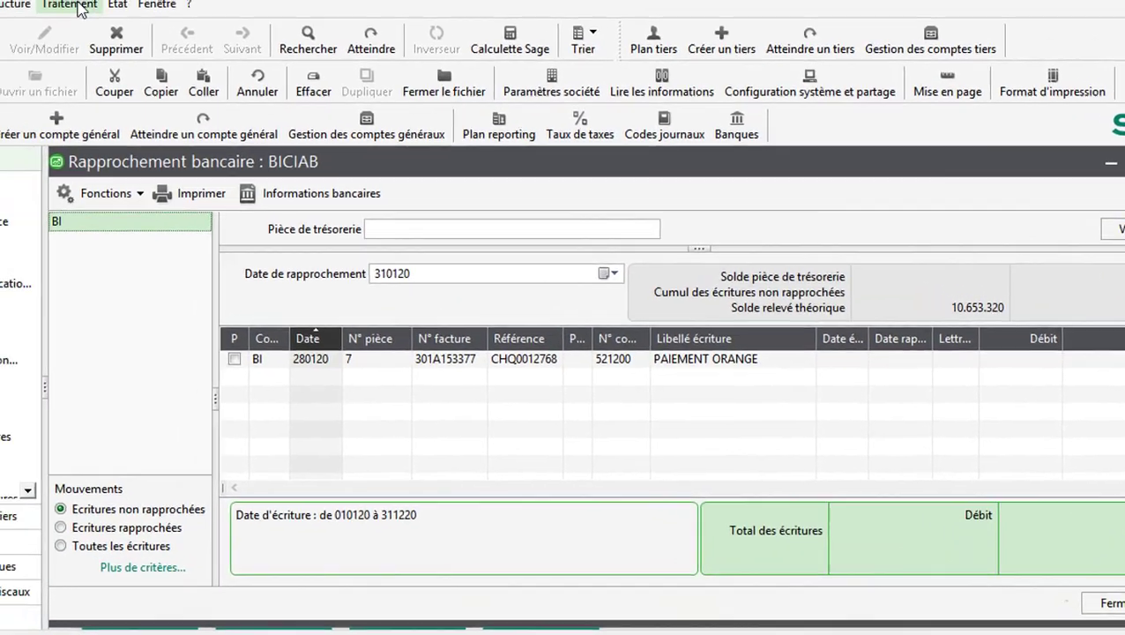
- Open the BICIAB journal for janv.20 in a maximized window
left_click(77, 3)
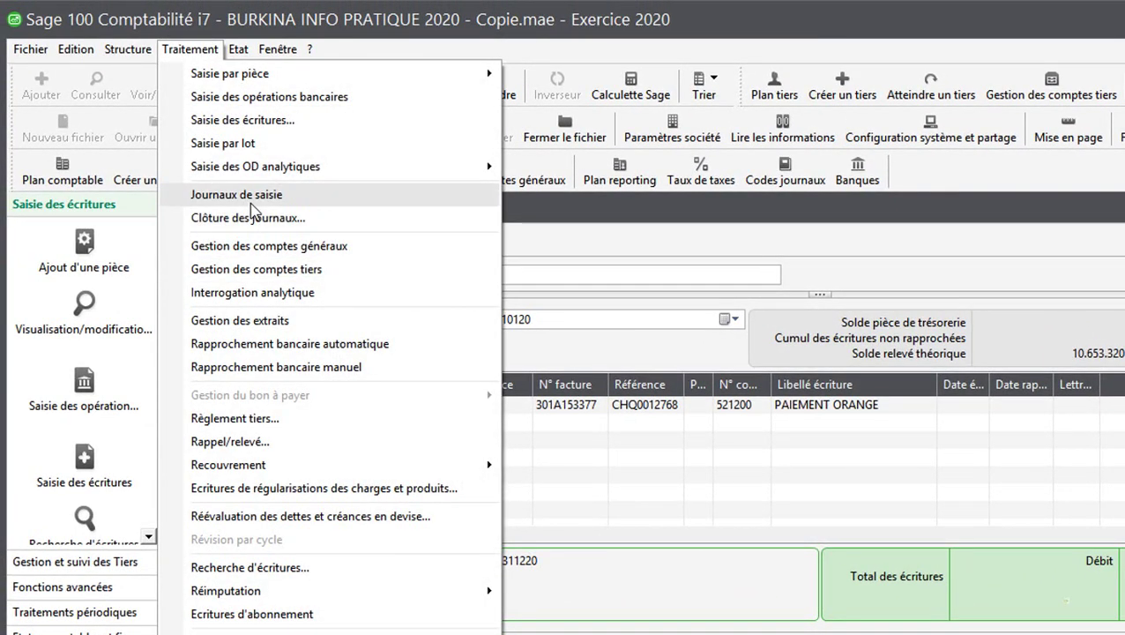
left_click(251, 205)
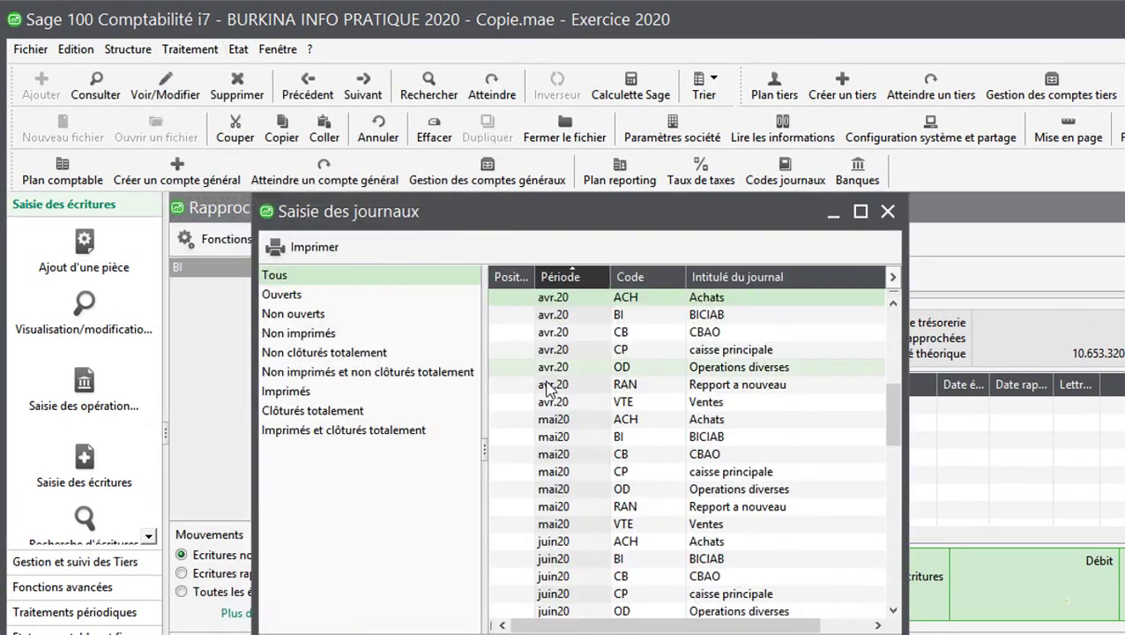
left_click_drag(892, 410, 891, 321)
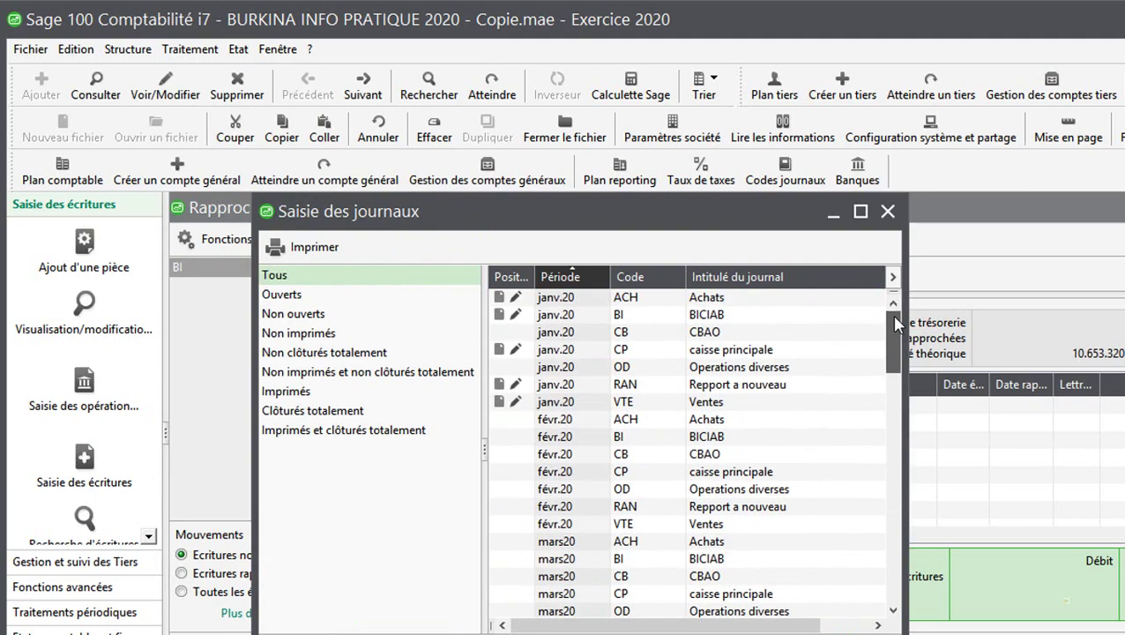
double_click(619, 313)
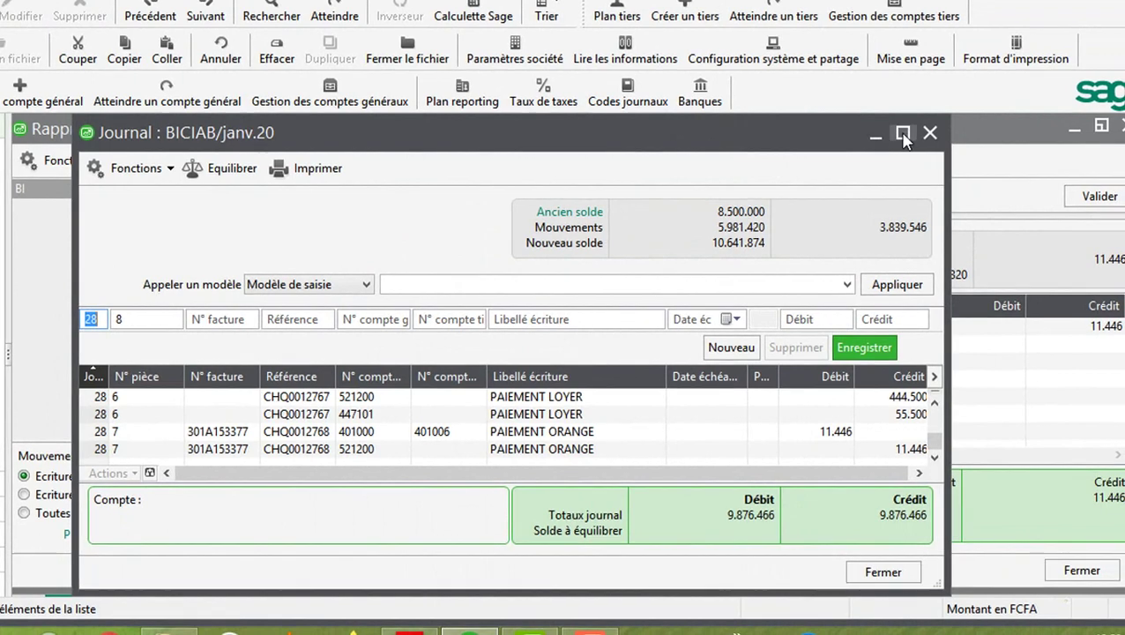
left_click(902, 132)
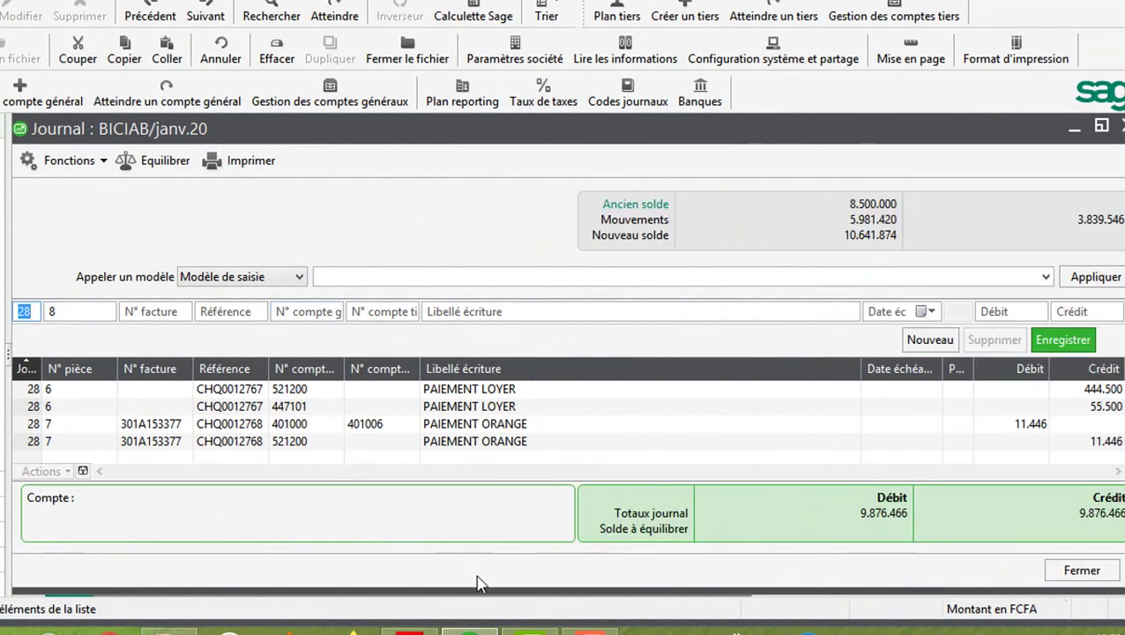
left_click(409, 630)
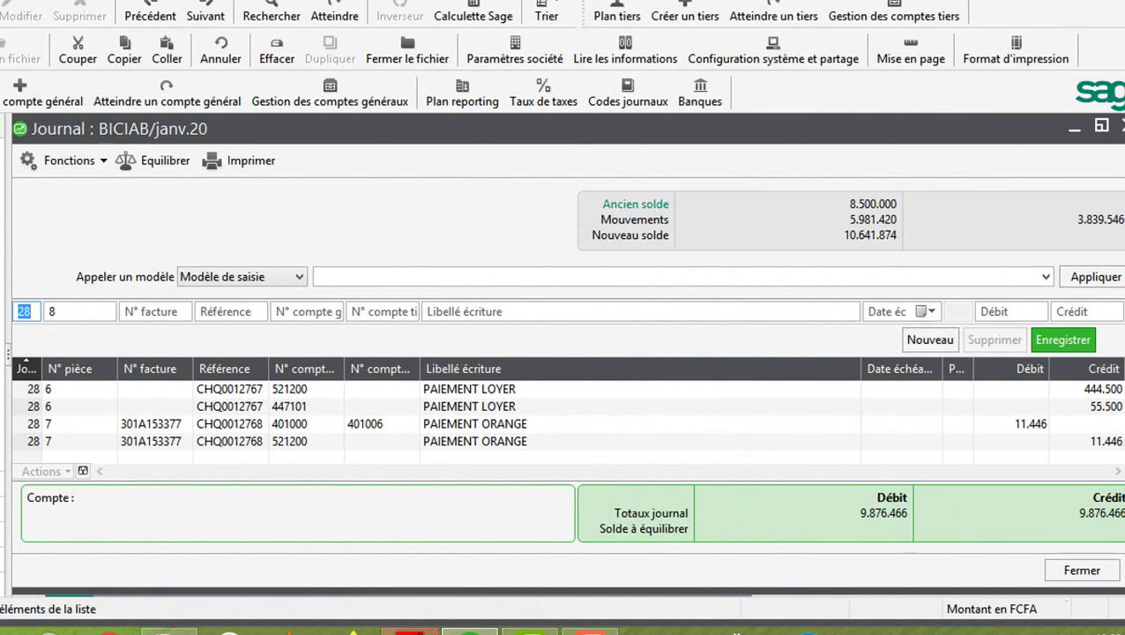
- Start a day-25 entry on FA0005, reference RELEVE BANCAIRE, for customer account 411005
type("25")
key("Tab")
key("Tab")
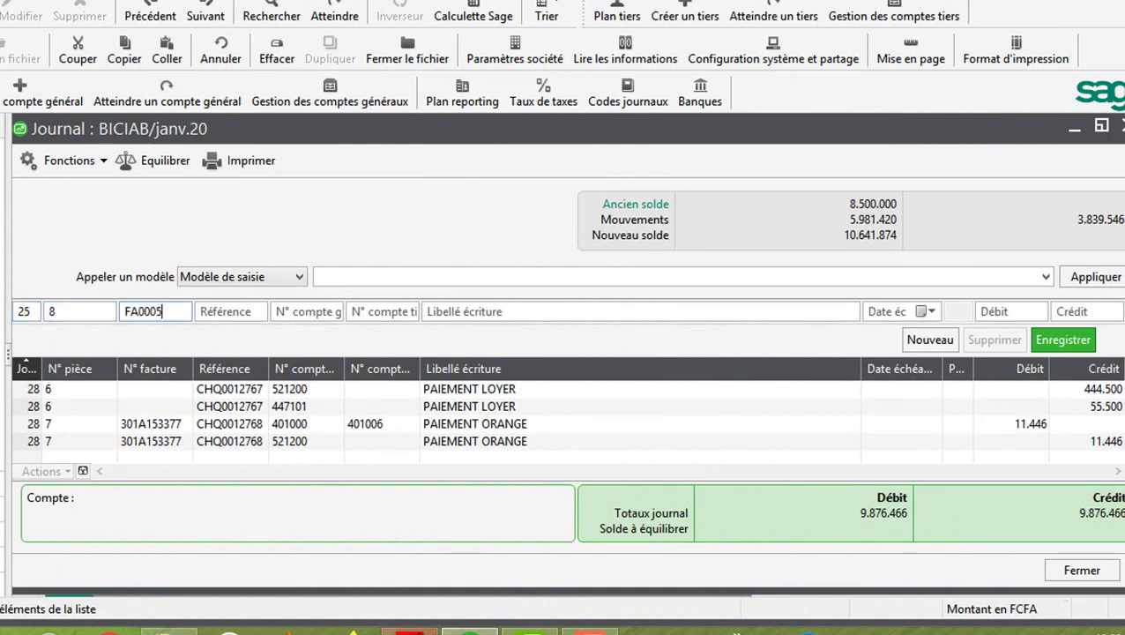
key("Tab")
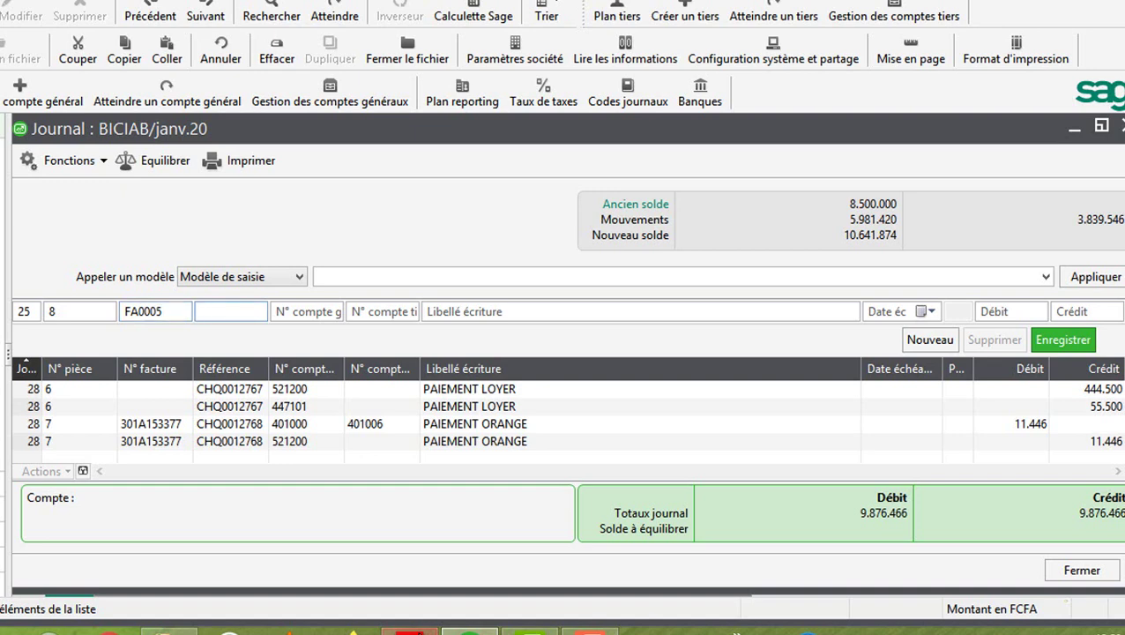
type("RELE")
type("VE BANCA")
type("IRE")
key("Tab")
key("Tab")
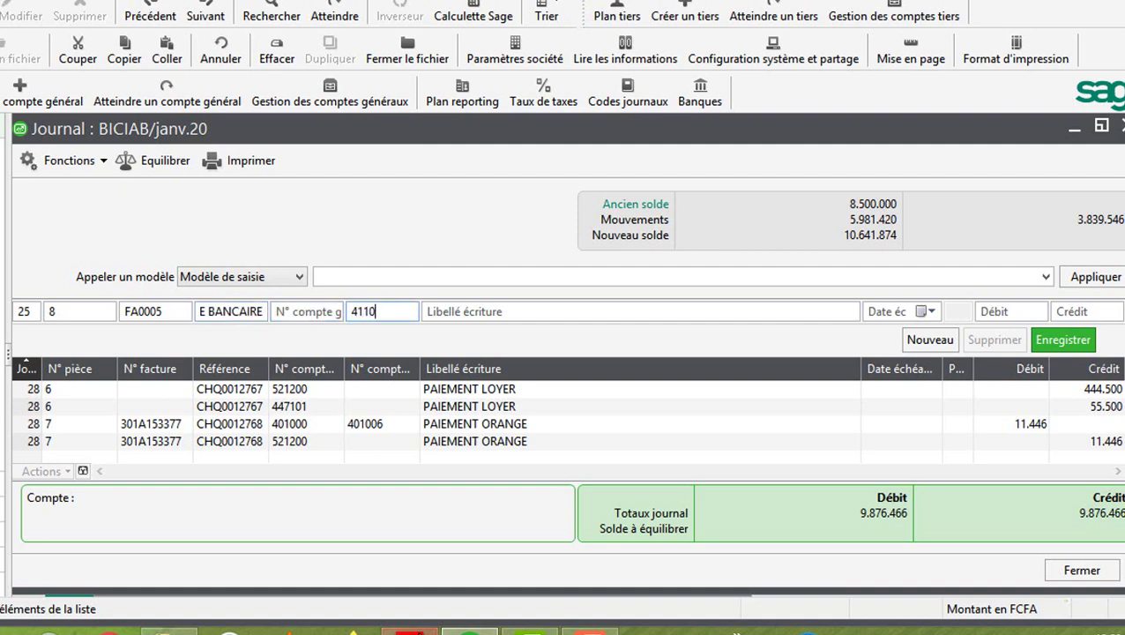
type("411005")
key("Tab")
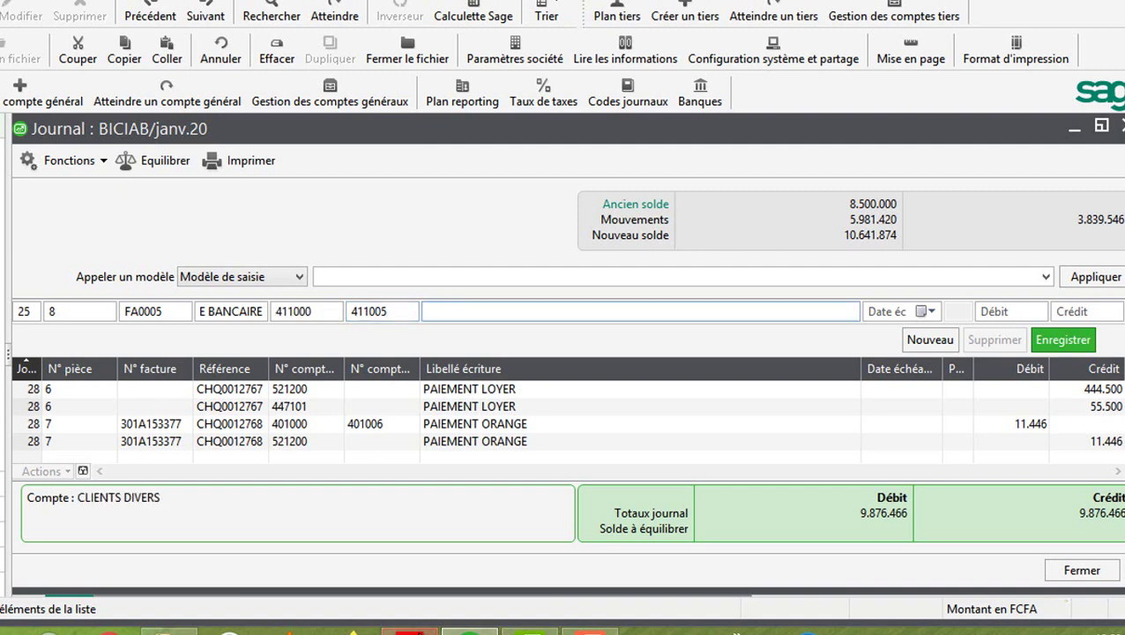
- Credit 624.500 with a customer settlement label and accept the balancing 521200 bank debit
type("REGLEMENT M.")
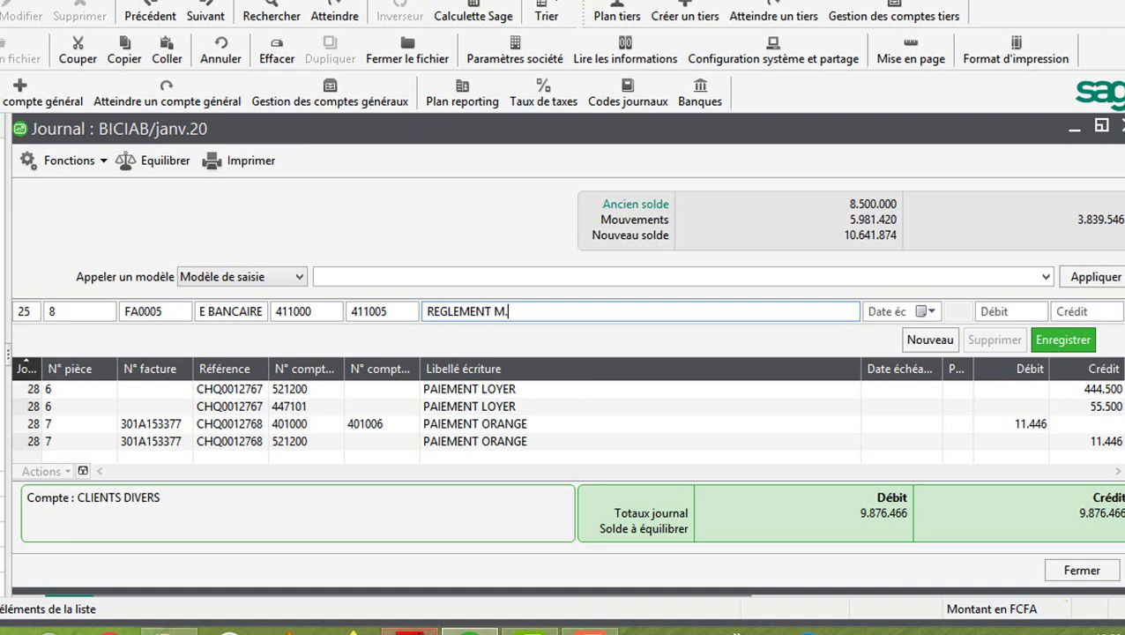
type("OUEDRAOF")
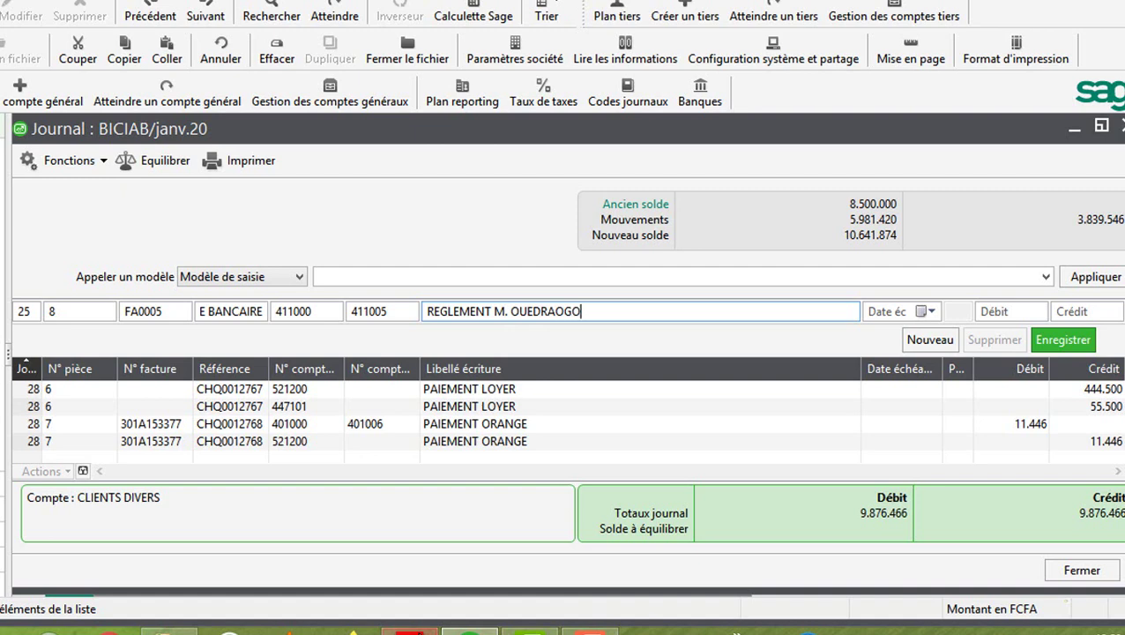
key("Tab")
key("Tab")
key("Tab")
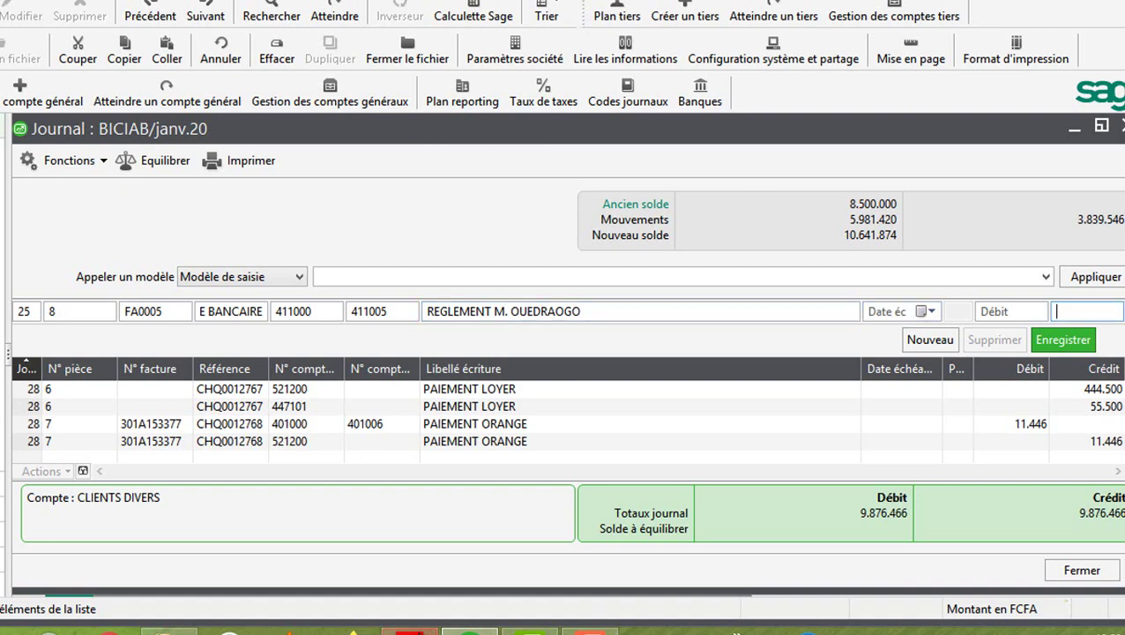
type("624500")
key("Return")
key("Tab")
key("Tab")
key("Tab")
key("Tab")
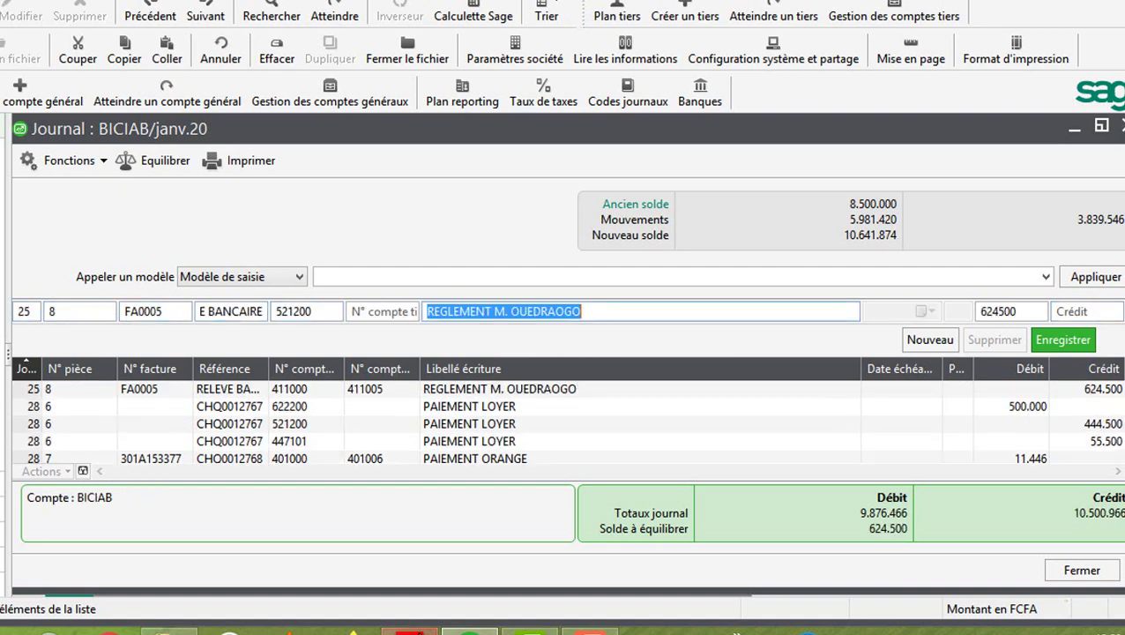
key("Return")
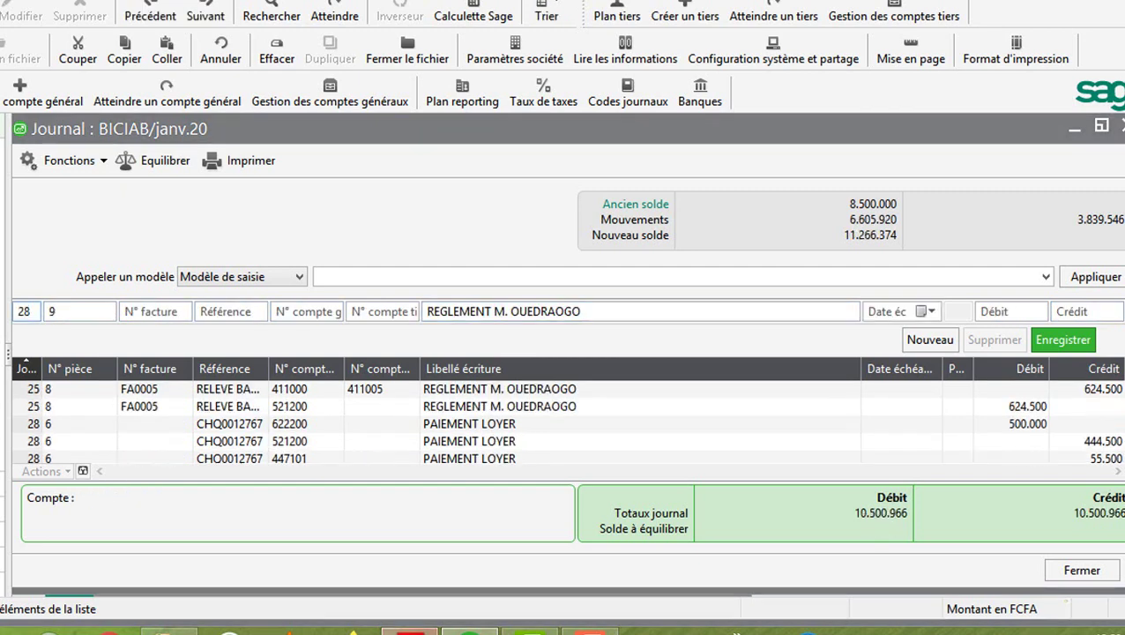
- Start a day-31 RELEVE BANCAIRE entry on account 631800 labelled FACTURATIO BICIABNET
left_click(298, 596)
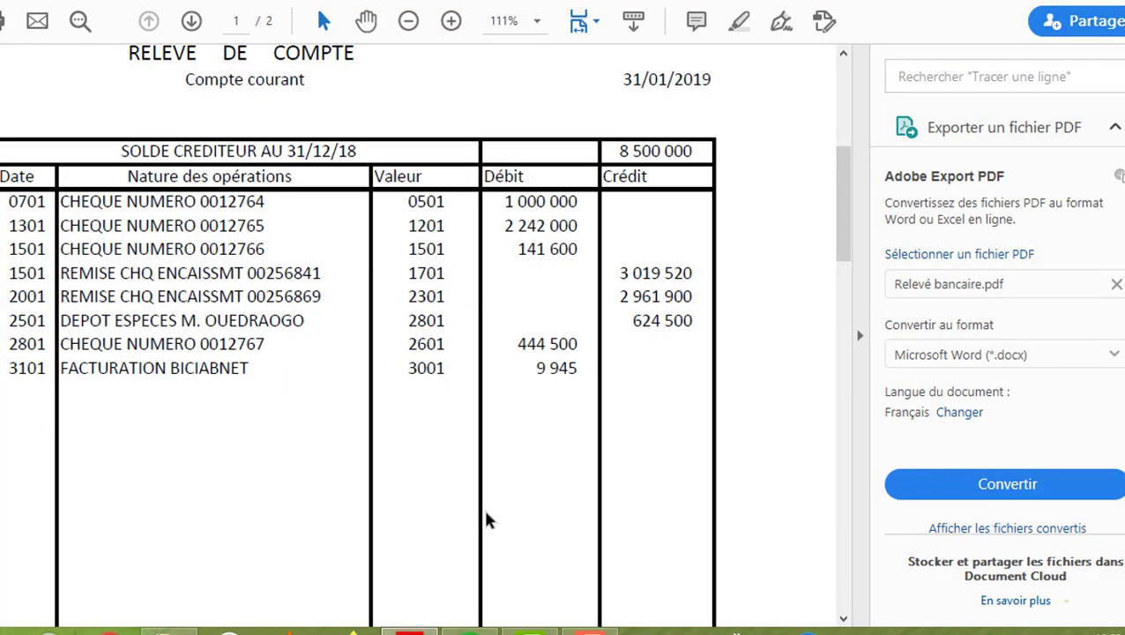
key("alt+Tab")
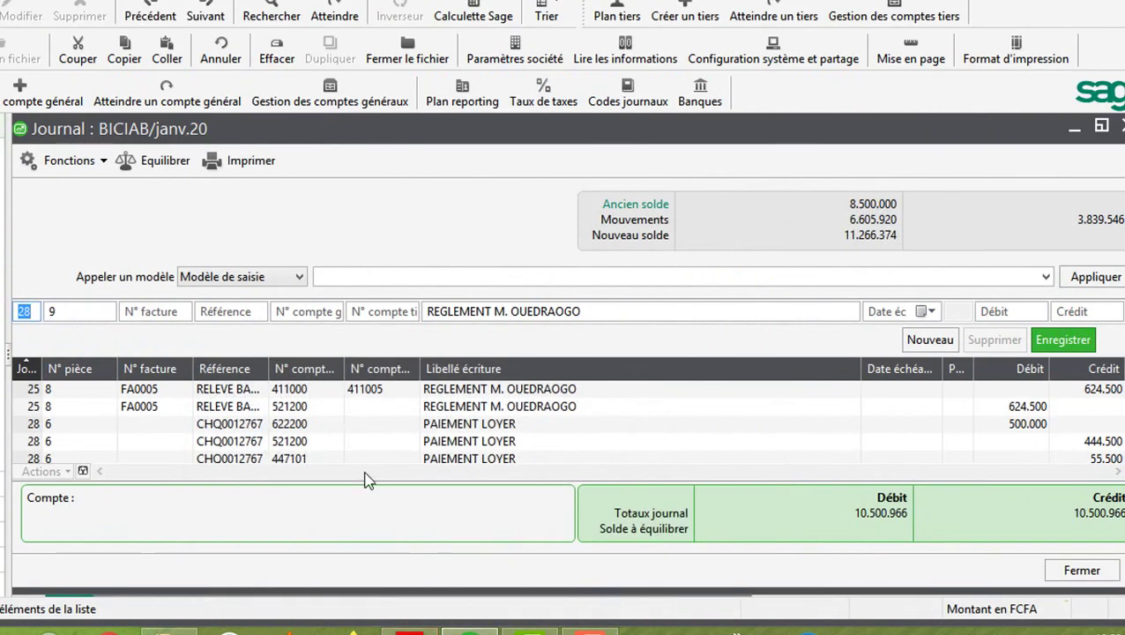
type("31")
key("Tab")
key("Tab")
key("Tab")
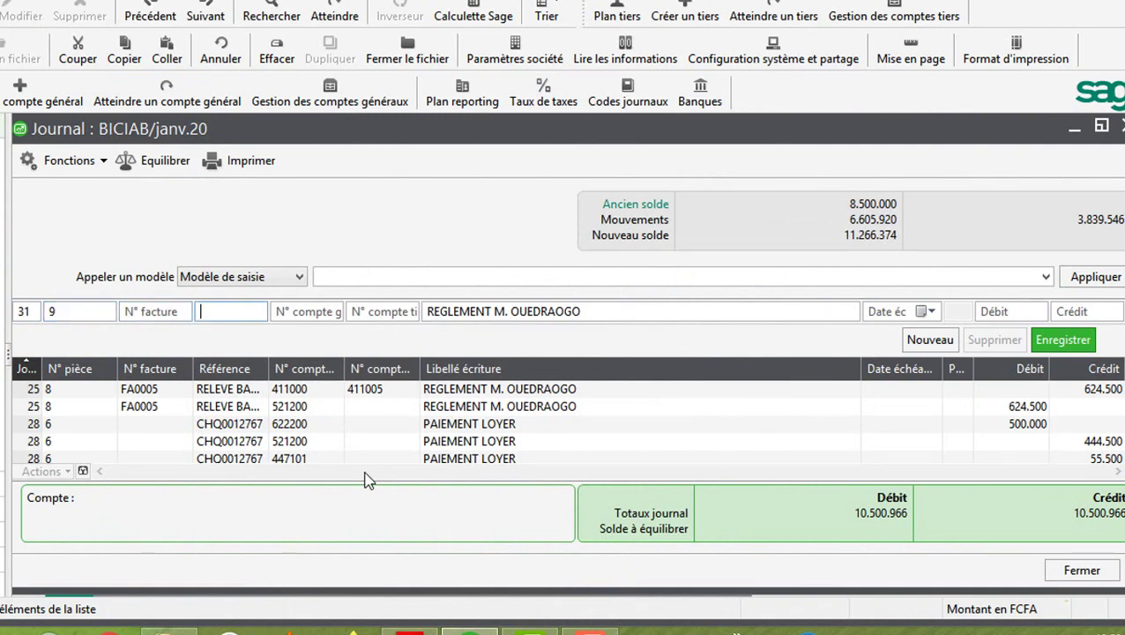
type("RELEVE BANCAIRE")
key("Tab")
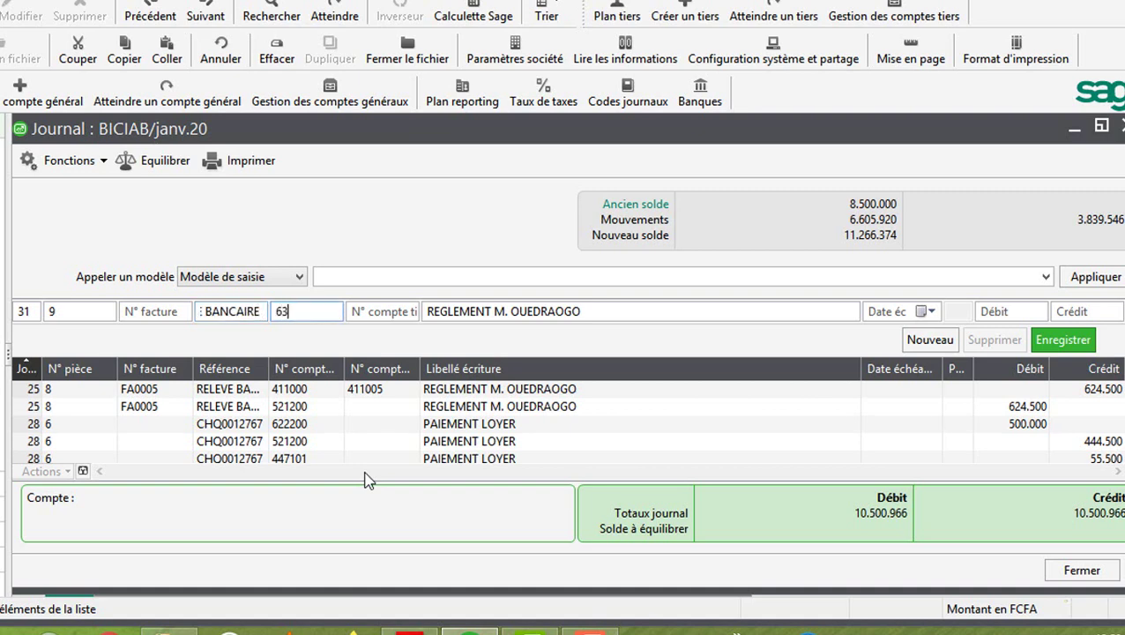
type("631800")
key("Tab")
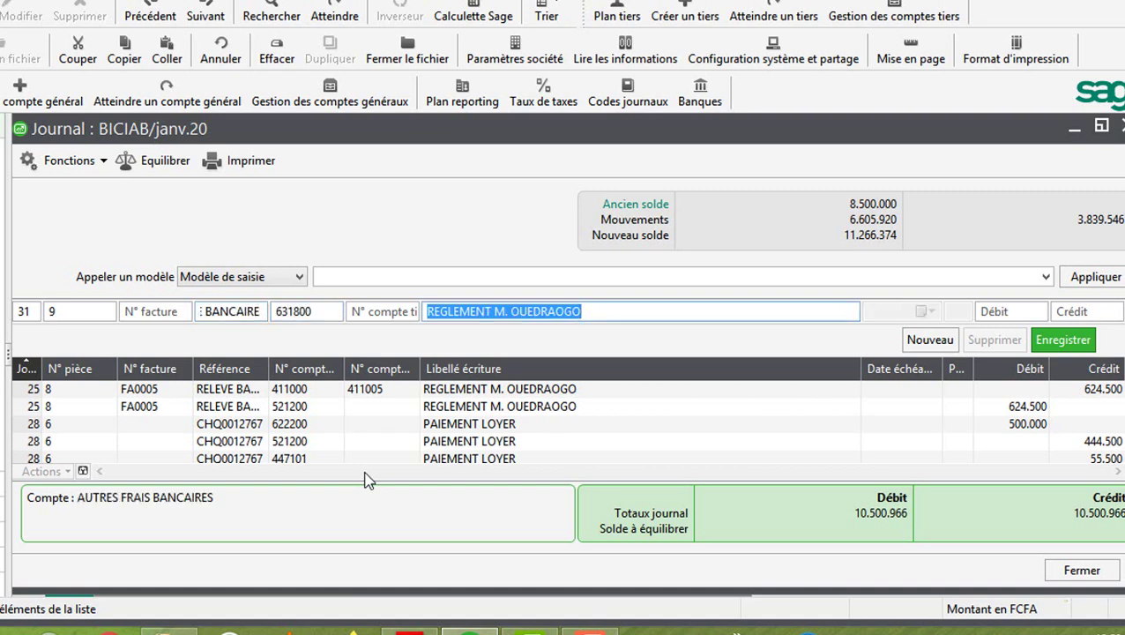
type("FACTURATIO")
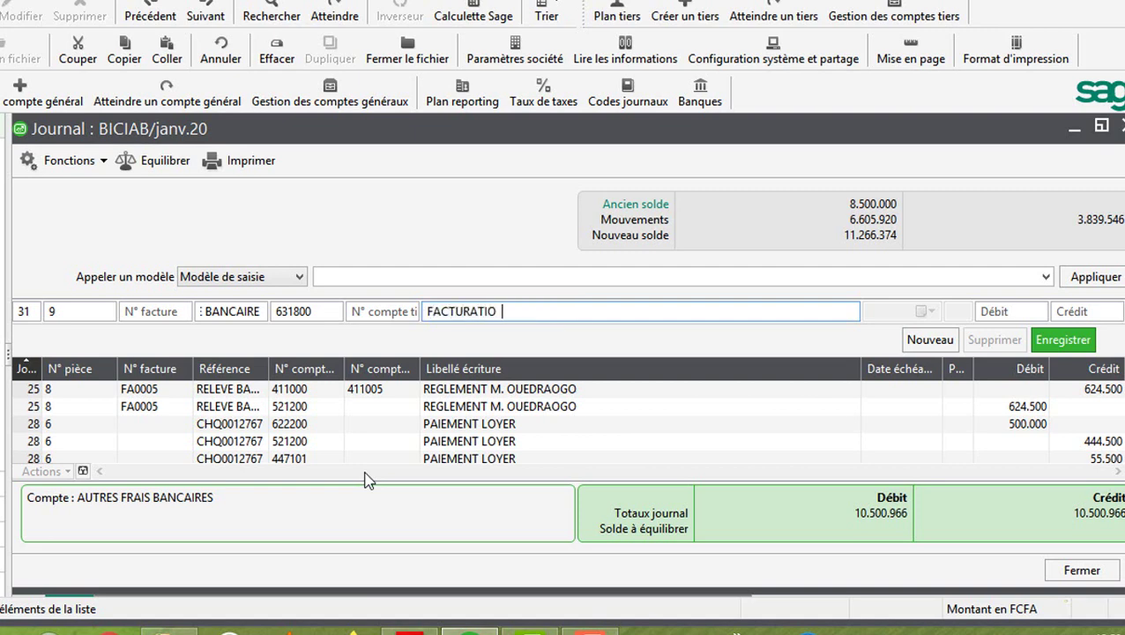
type("  BIA")
type("IABNET")
key("Tab")
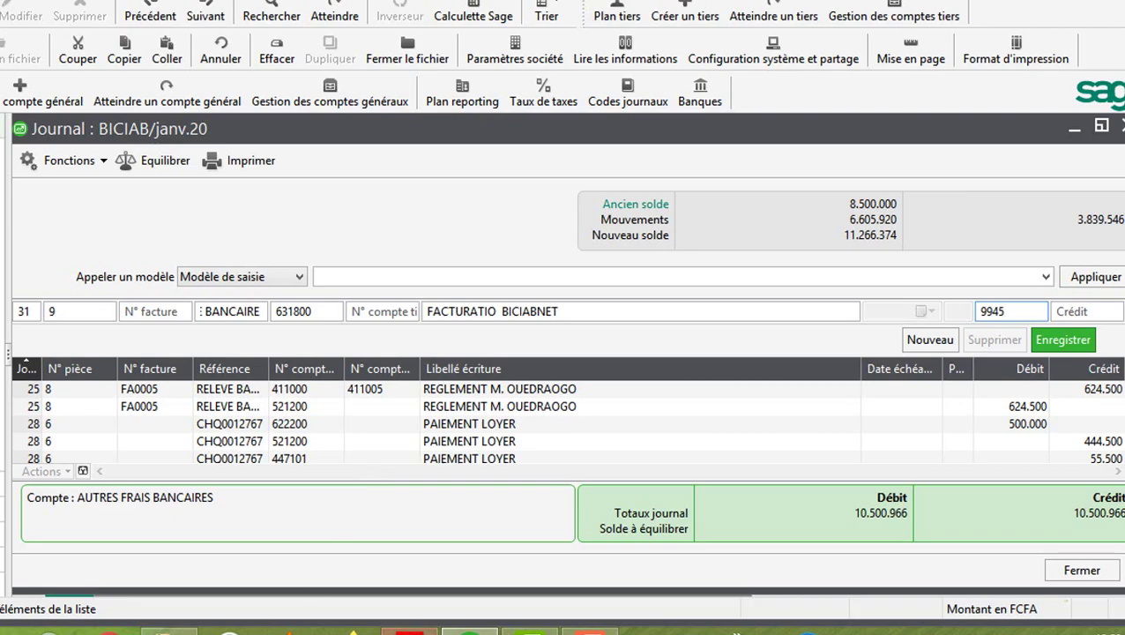
- Debit 9.945, dismiss the unbalanced warning and record the balancing 521200 bank credit
left_click(408, 631)
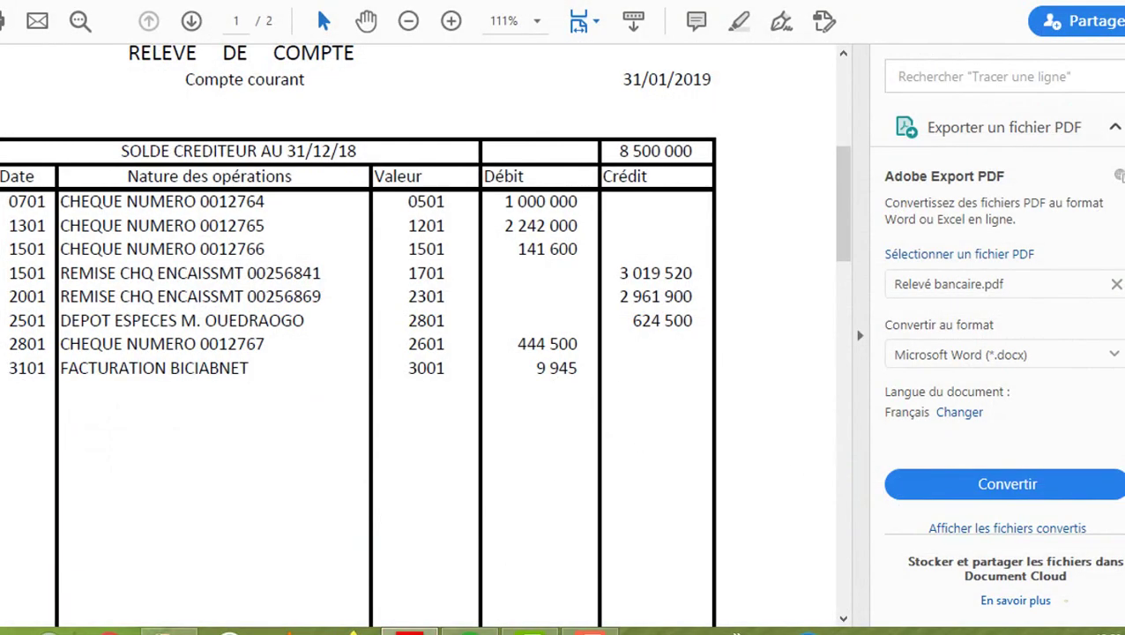
left_click(468, 631)
type("9945")
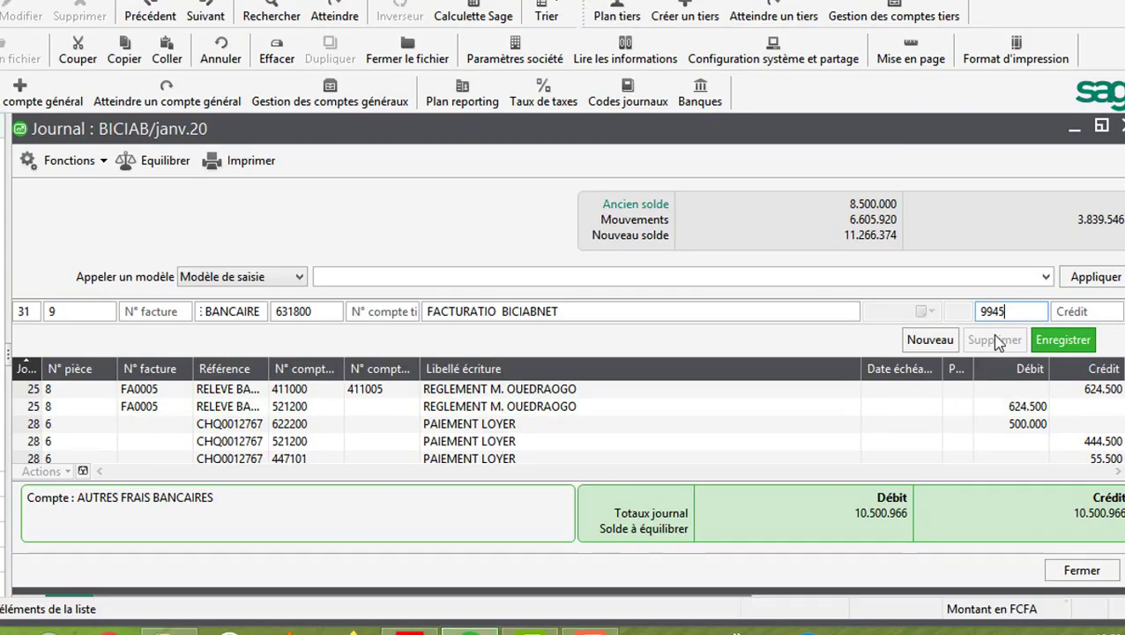
key("Return")
left_click(1084, 569)
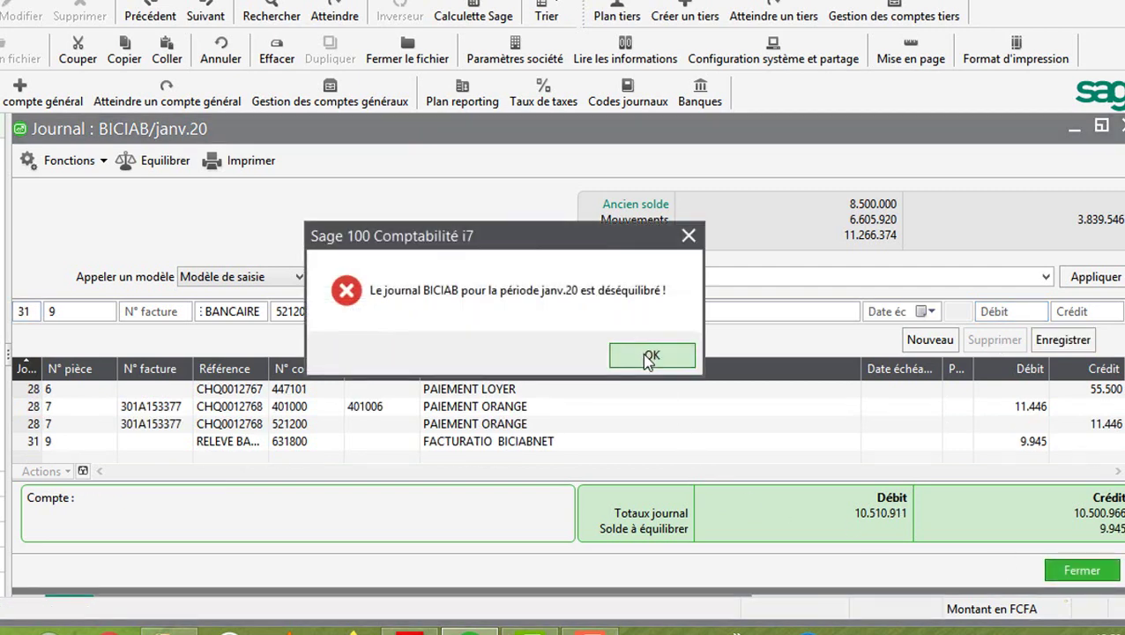
left_click(650, 355)
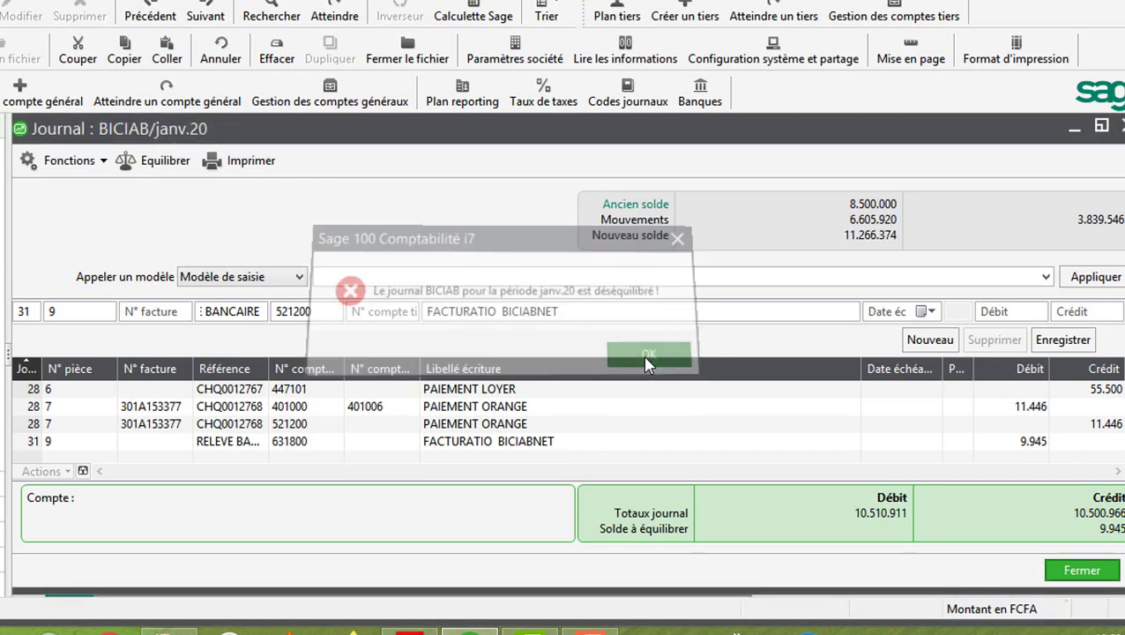
key("Tab")
key("Tab")
key("Tab")
key("Tab")
key("Tab")
key("Tab")
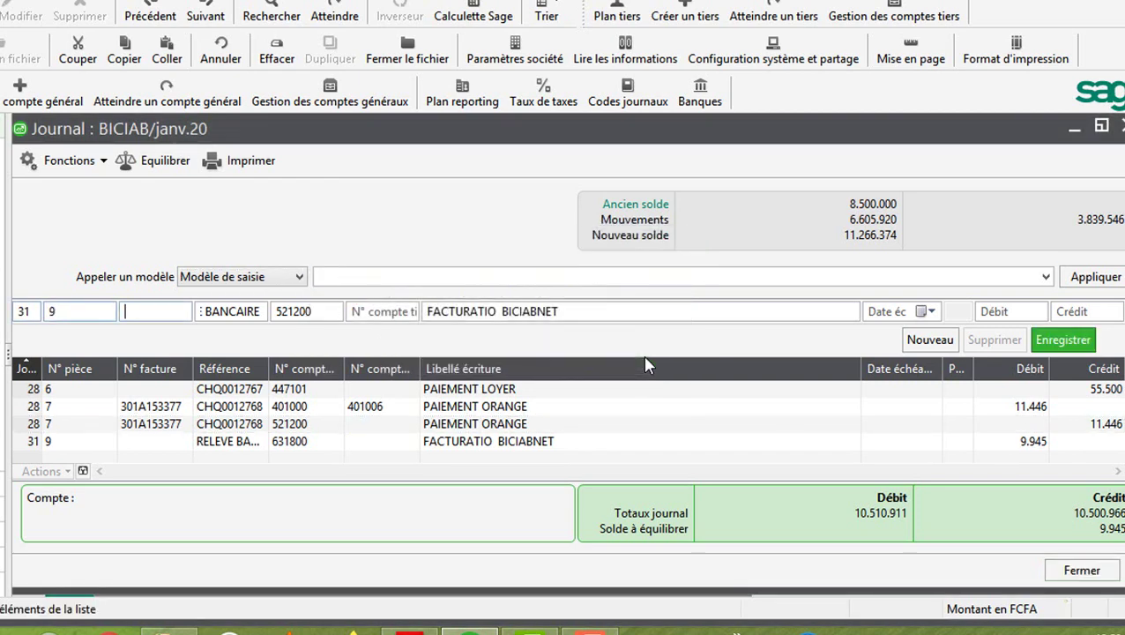
key("Return")
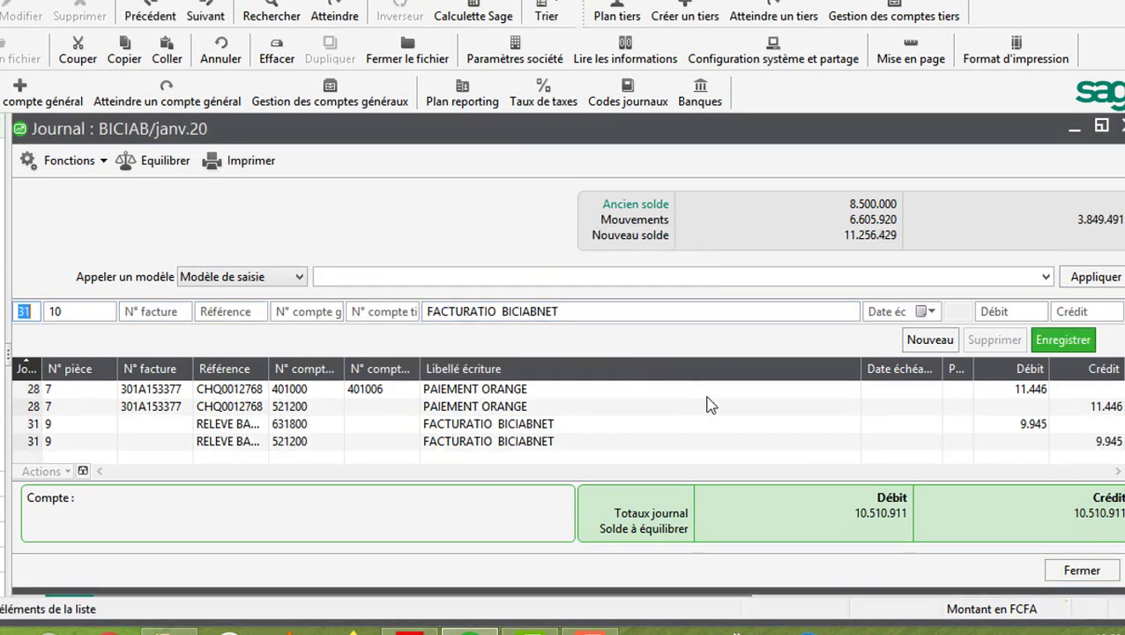
- Close the journals and compare the three open reconciliation entries against the bank statement
left_click(1074, 570)
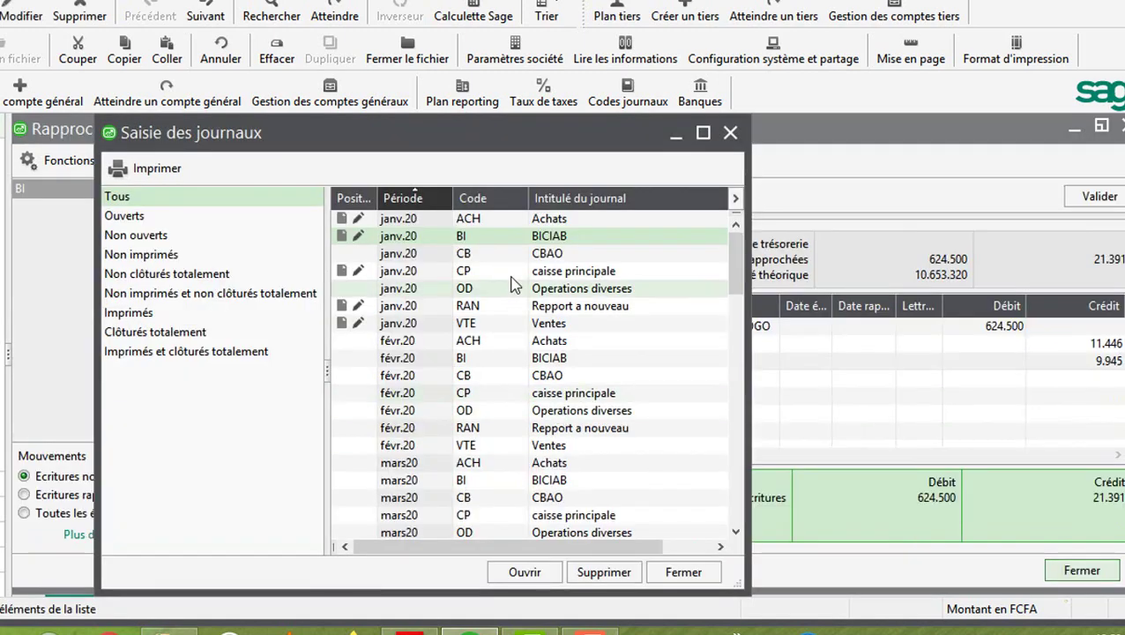
left_click(730, 133)
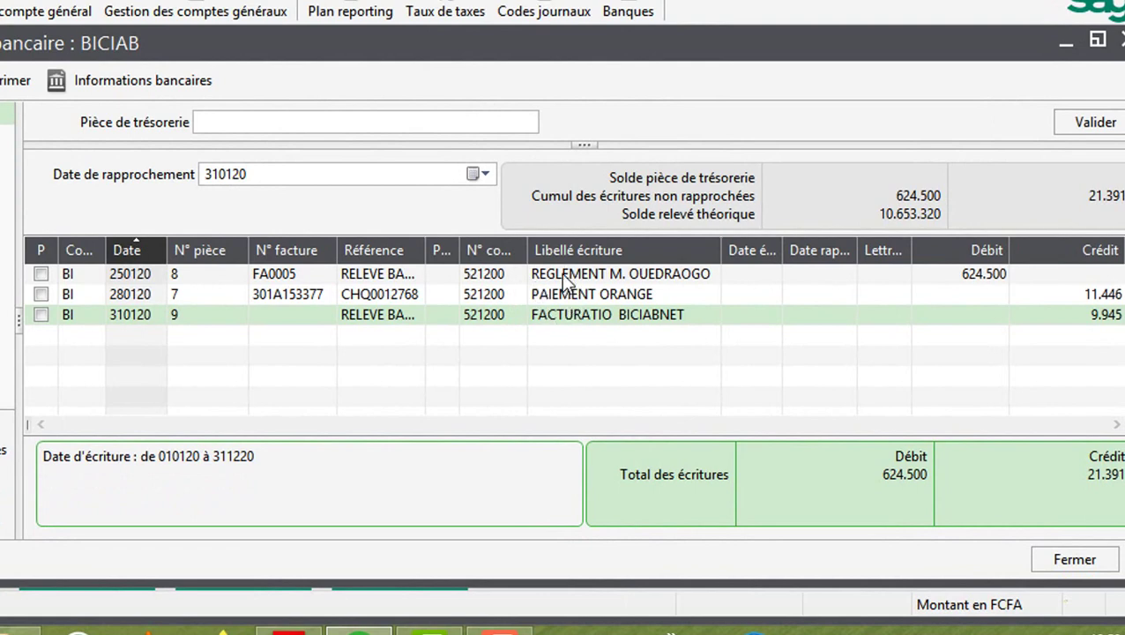
left_click(668, 286)
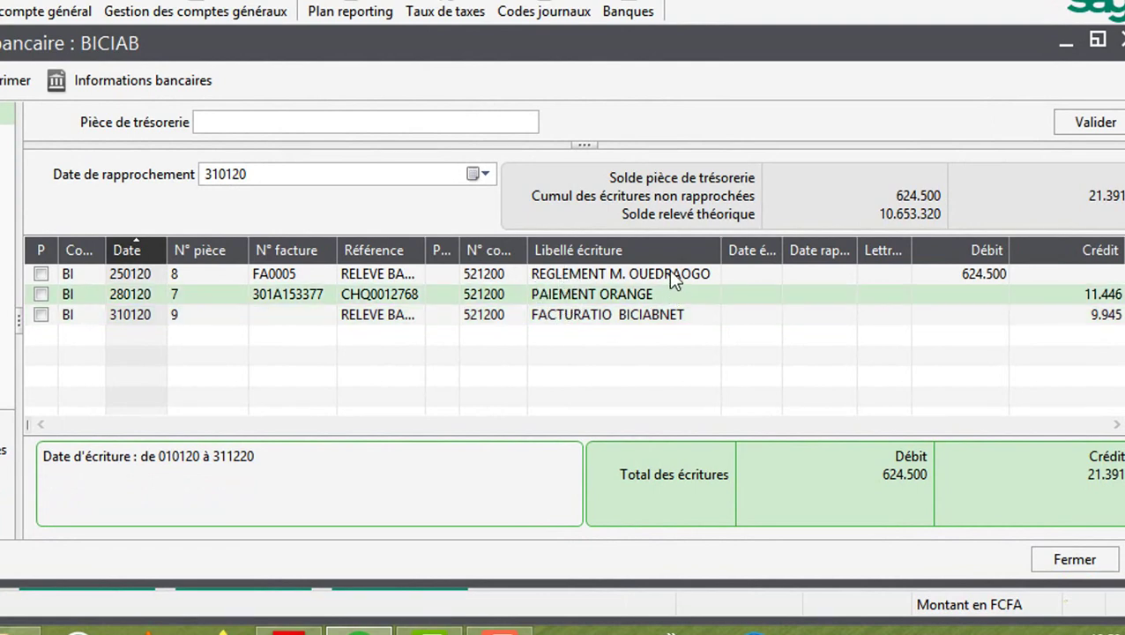
left_click(672, 273)
left_click(667, 316)
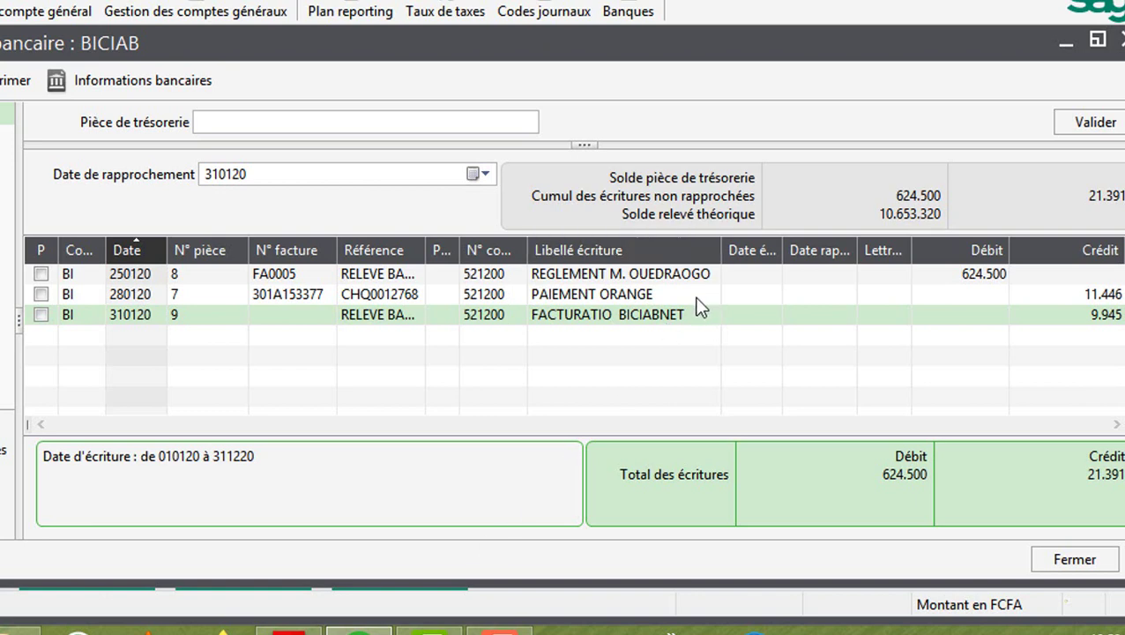
left_click(288, 631)
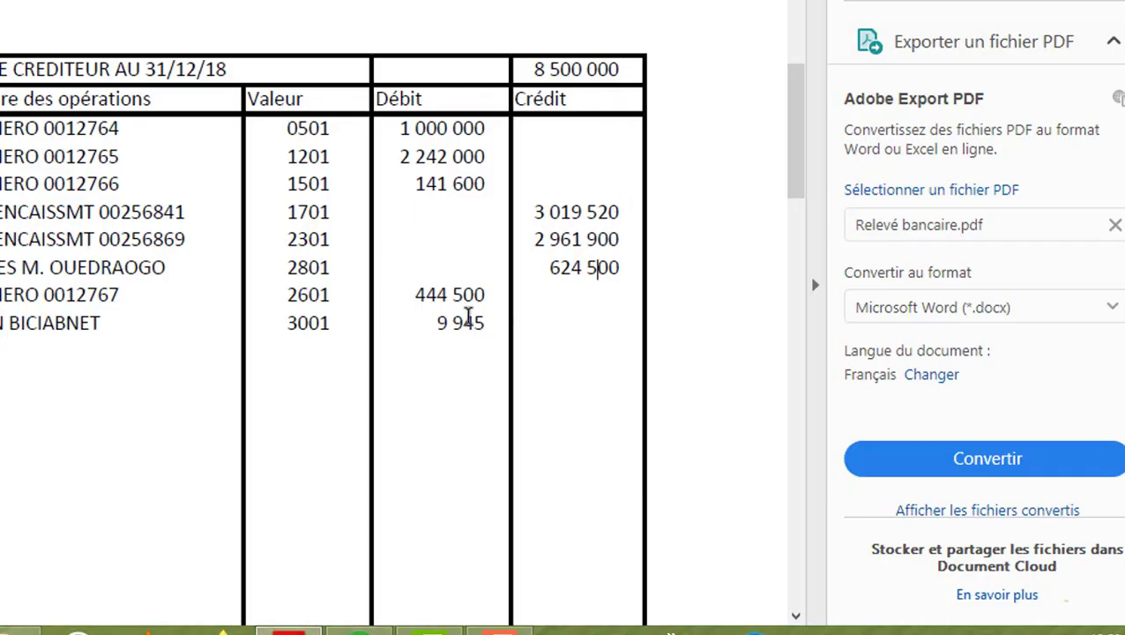
key("alt+Tab")
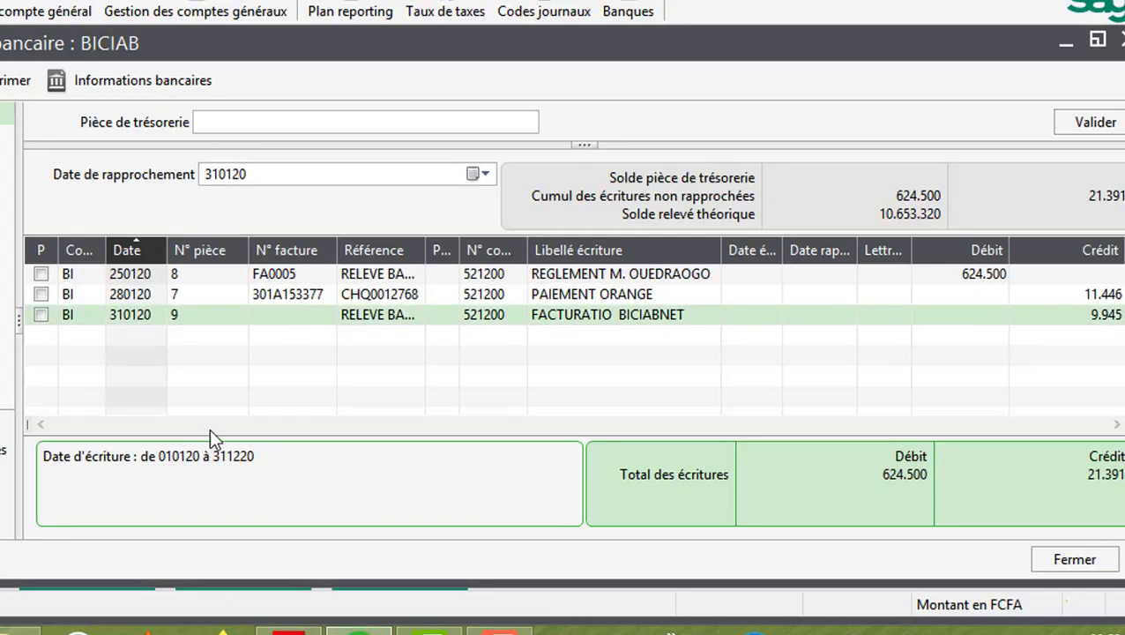
- After the missing-document error, enter treasury document ERB 01 and validate it
left_click(42, 276)
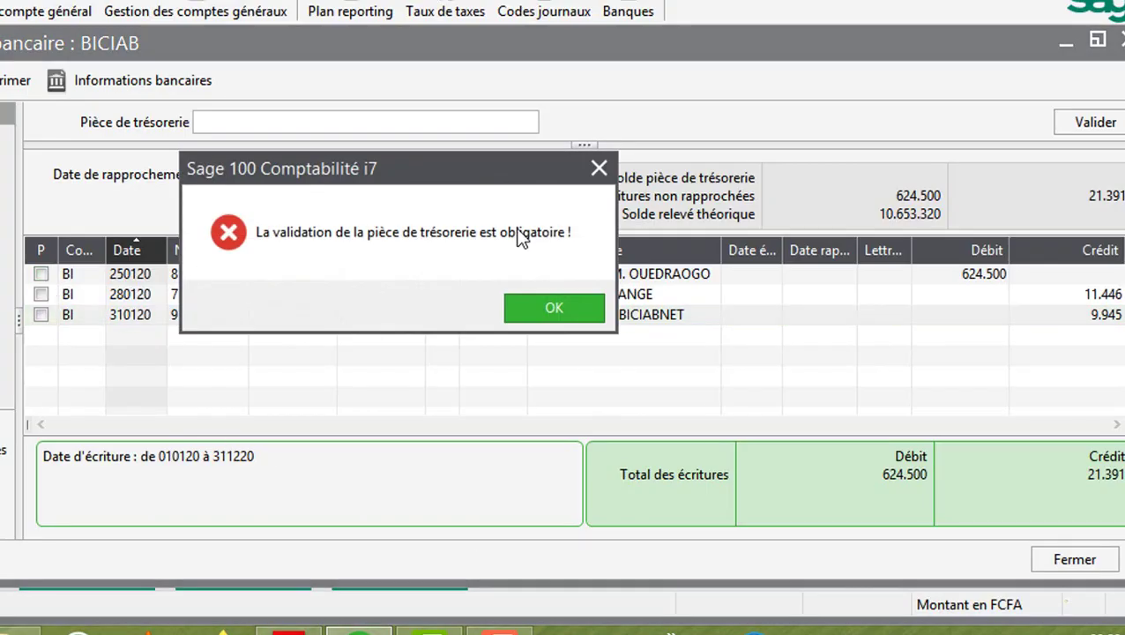
left_click(532, 308)
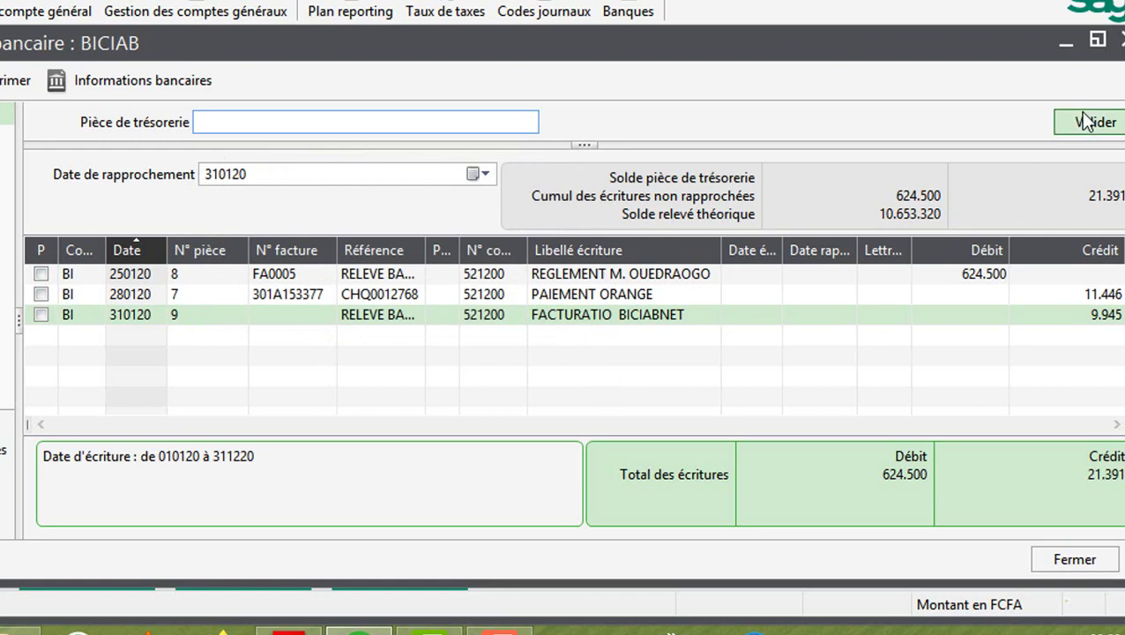
left_click(41, 276)
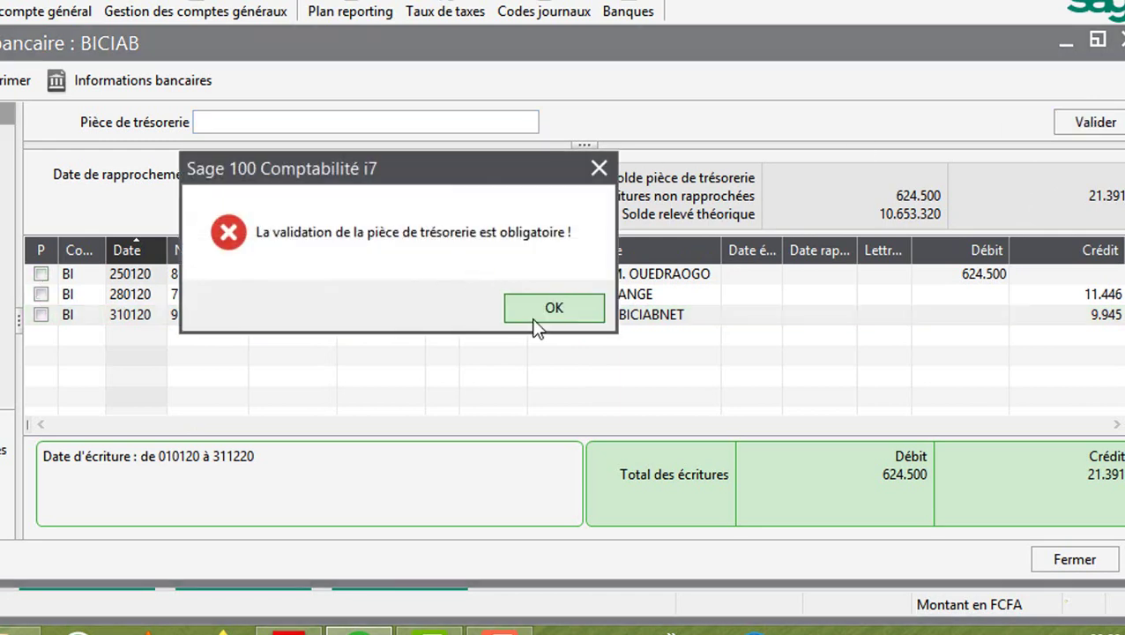
left_click(535, 319)
left_click(334, 123)
type("ER")
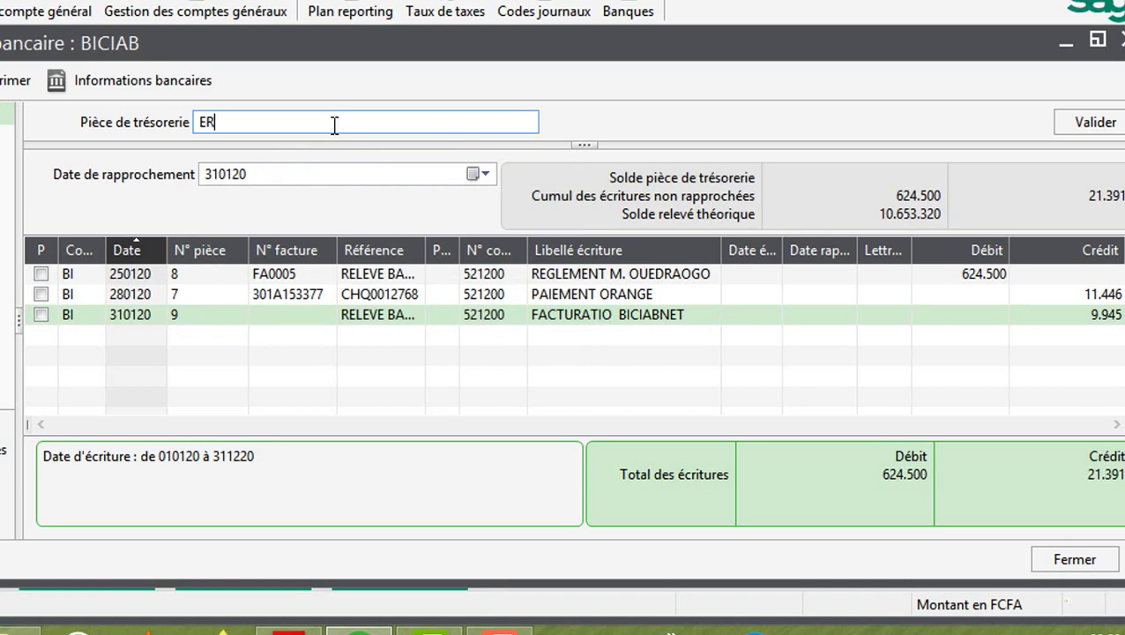
type("B 01")
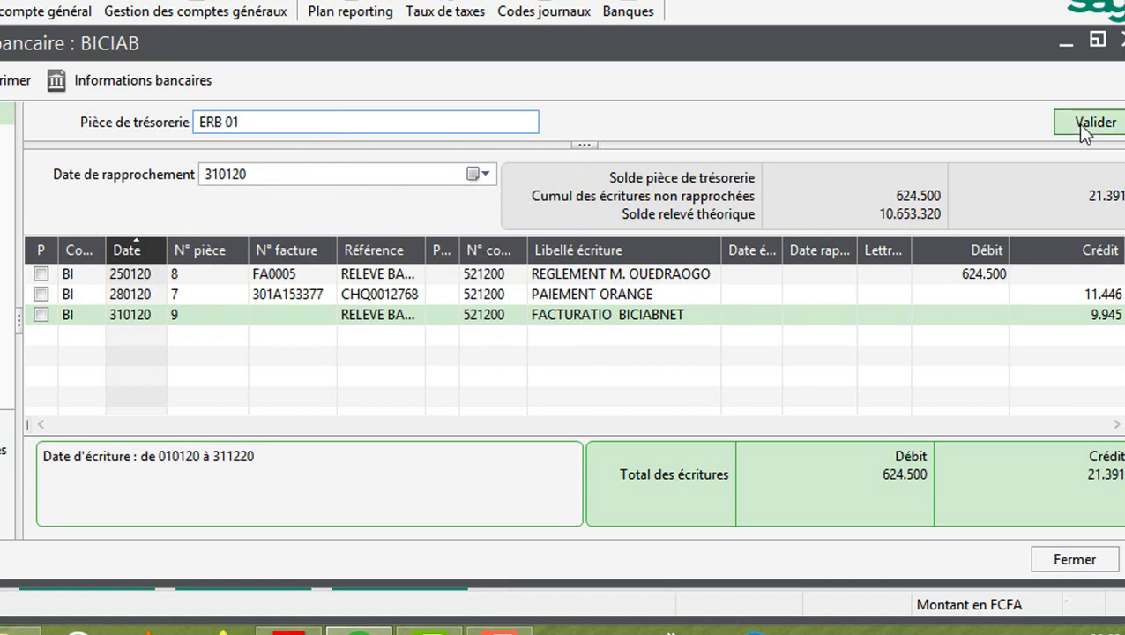
left_click(1084, 125)
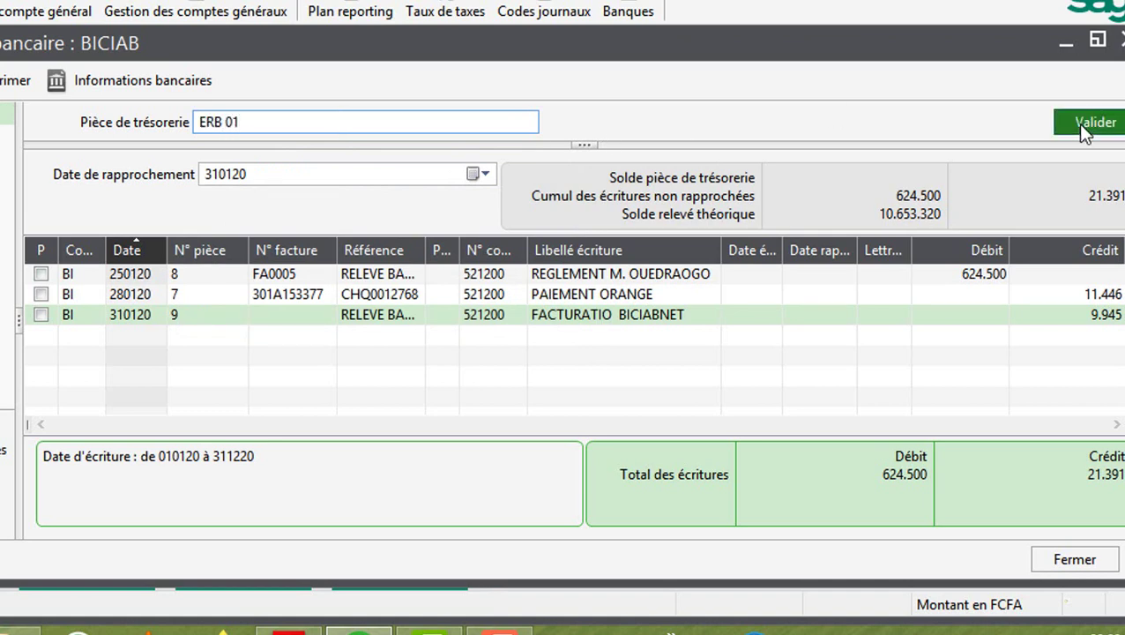
- Reconcile the 624.500 entry (250120) and the BICIABNET fee (310120), then close the reconciliation
left_click(41, 275)
left_click(41, 315)
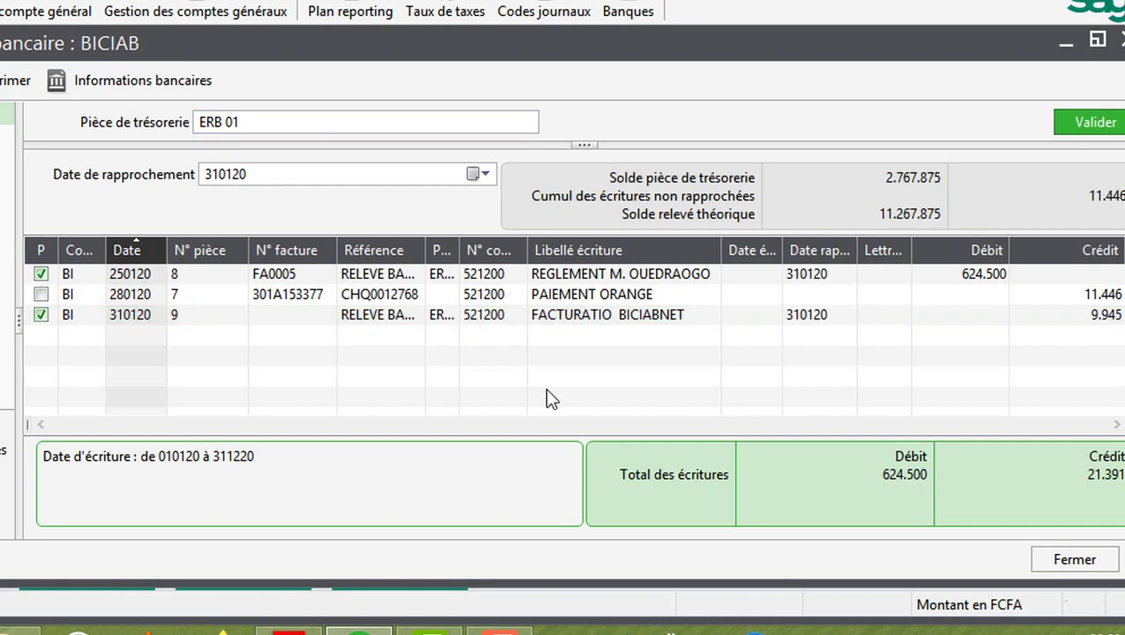
left_click(1068, 560)
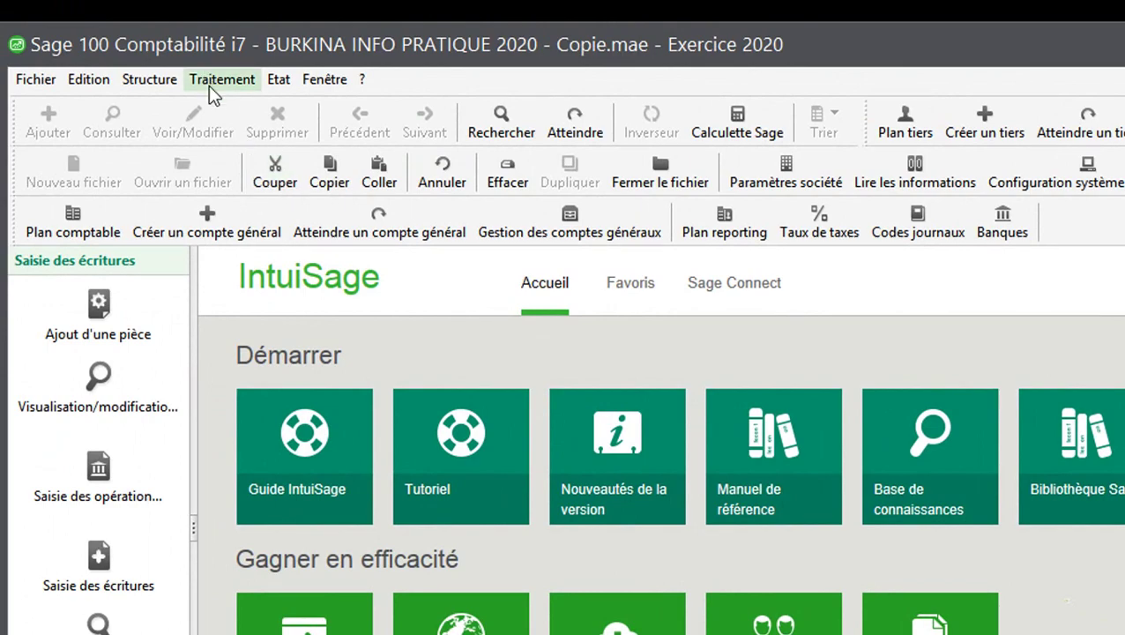
- Start a manual bank reconciliation for journal BI (BICIAB)
left_click(214, 80)
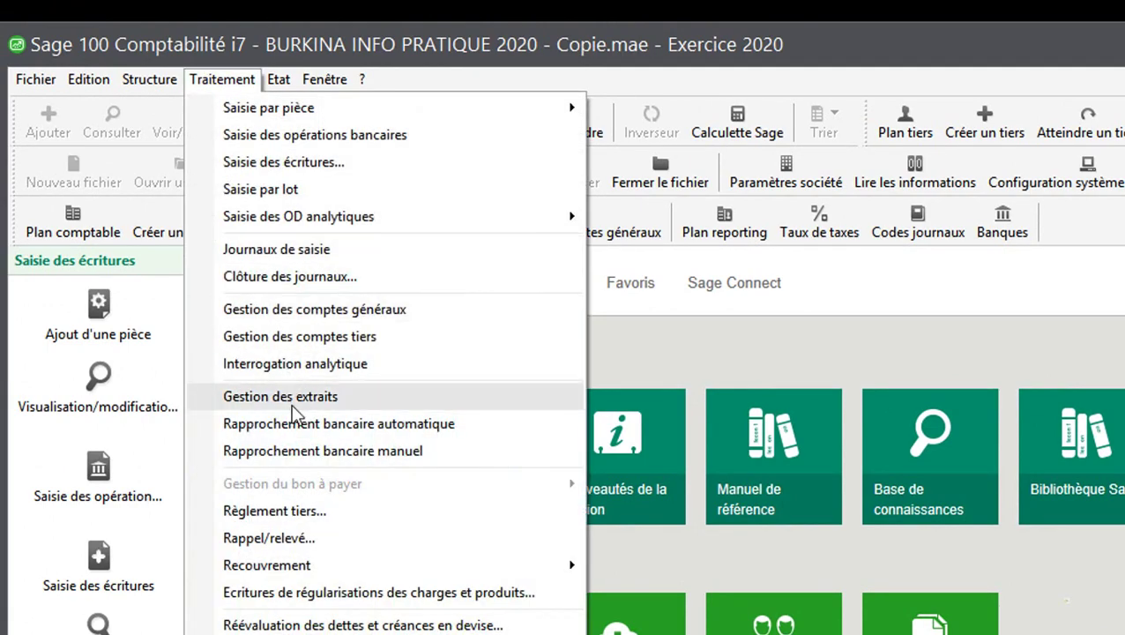
left_click(309, 453)
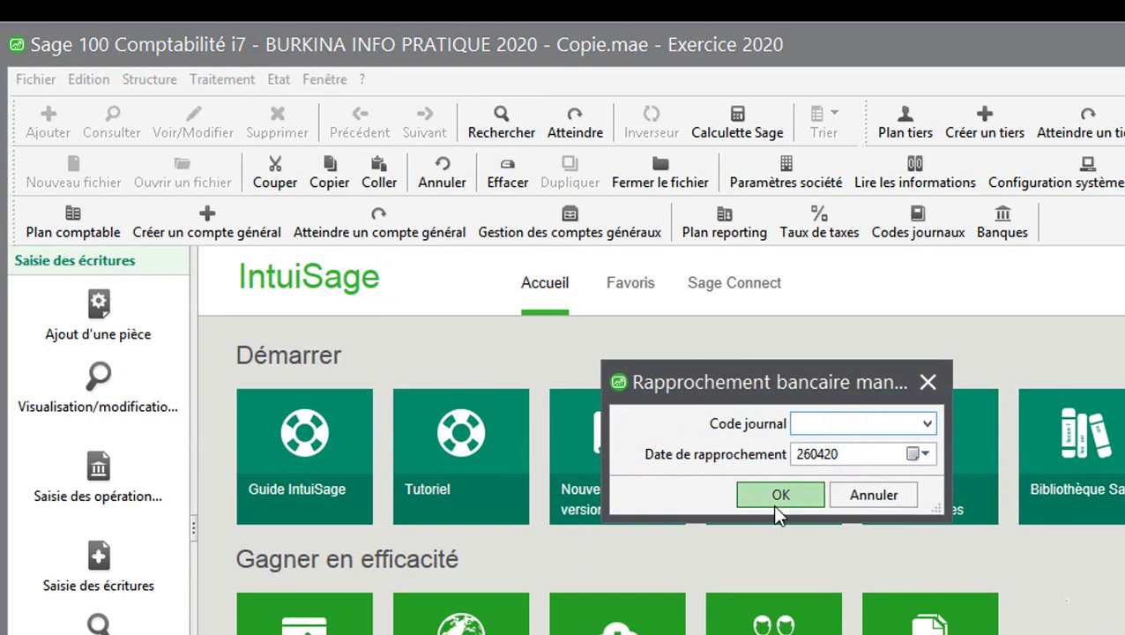
left_click(922, 427)
left_click(923, 427)
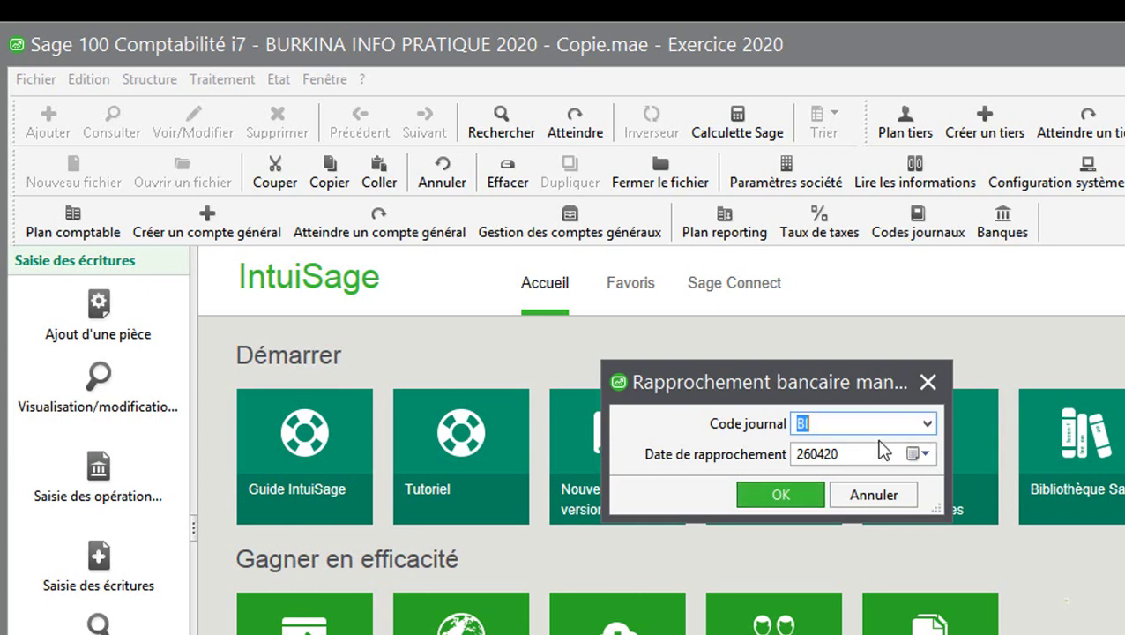
- Set the reconciliation date to 310120 and open the BICIAB reconciliation
key("Tab")
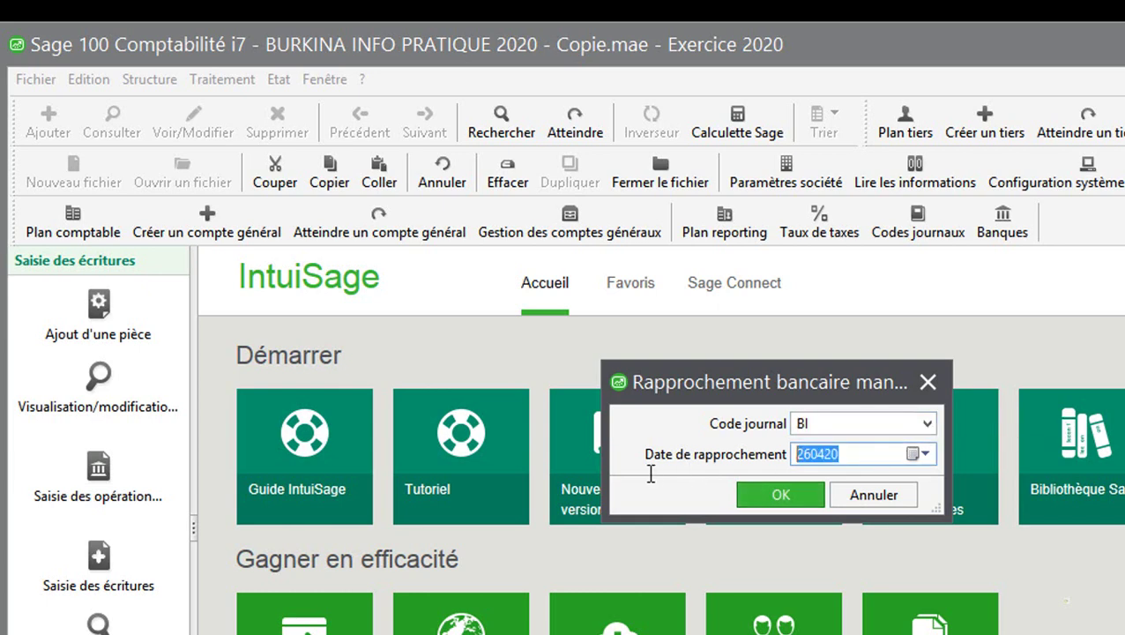
type("31")
key("BackSpace")
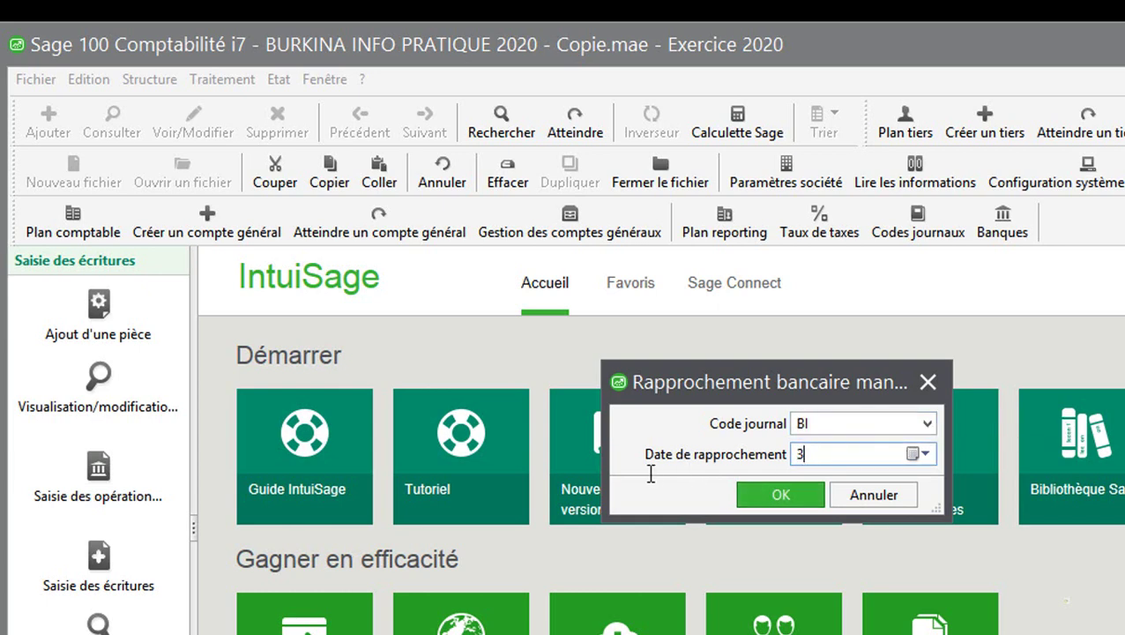
type("10120")
left_click(761, 495)
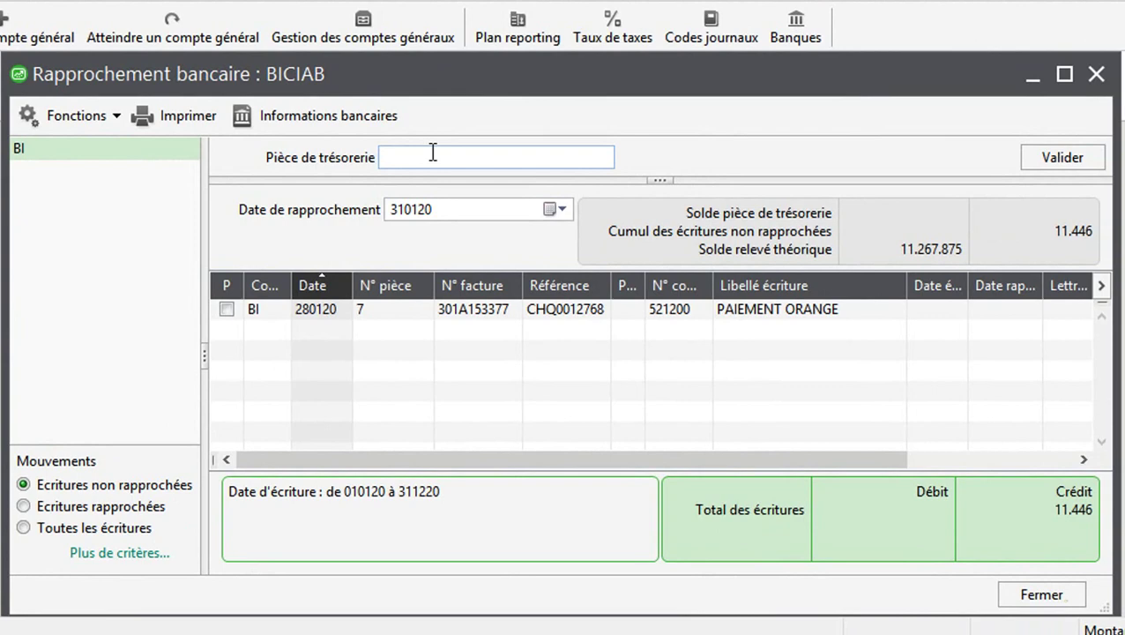
left_click(445, 165)
- Enter treasury document ERB 01, check it against the bank statement PDF, and validate it
type("ERB")
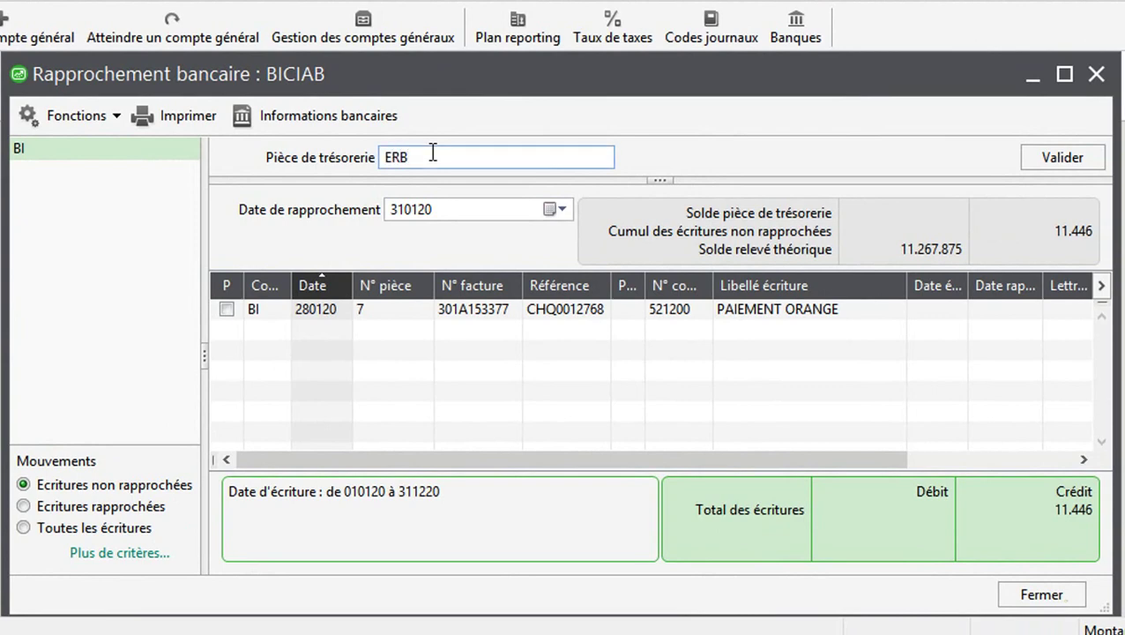
type(" 01")
left_click(497, 552)
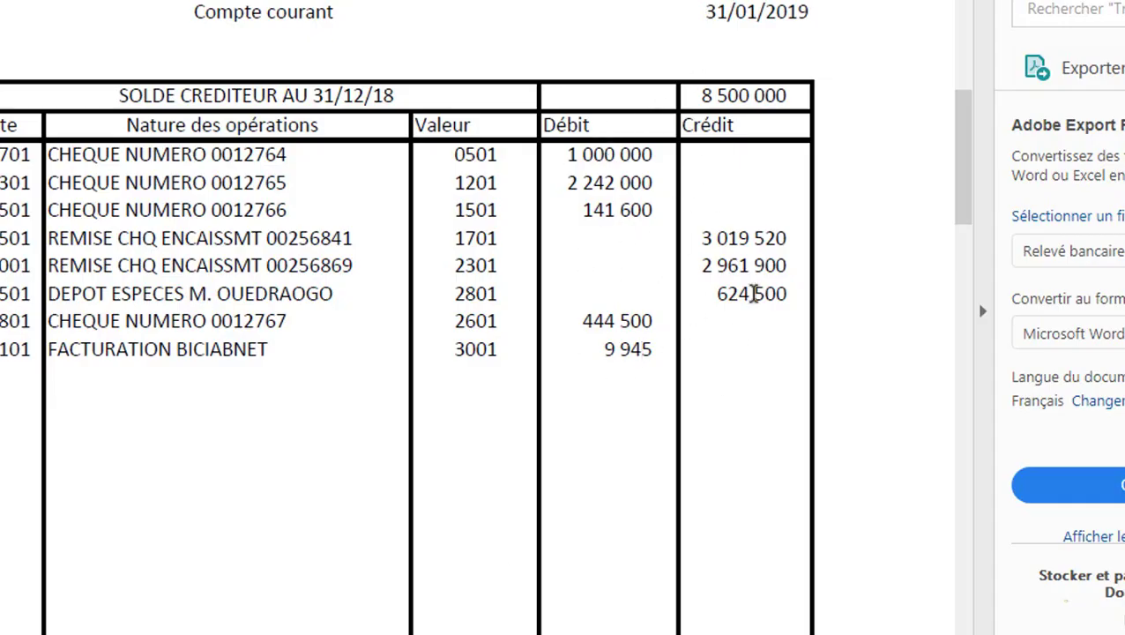
left_click(553, 632)
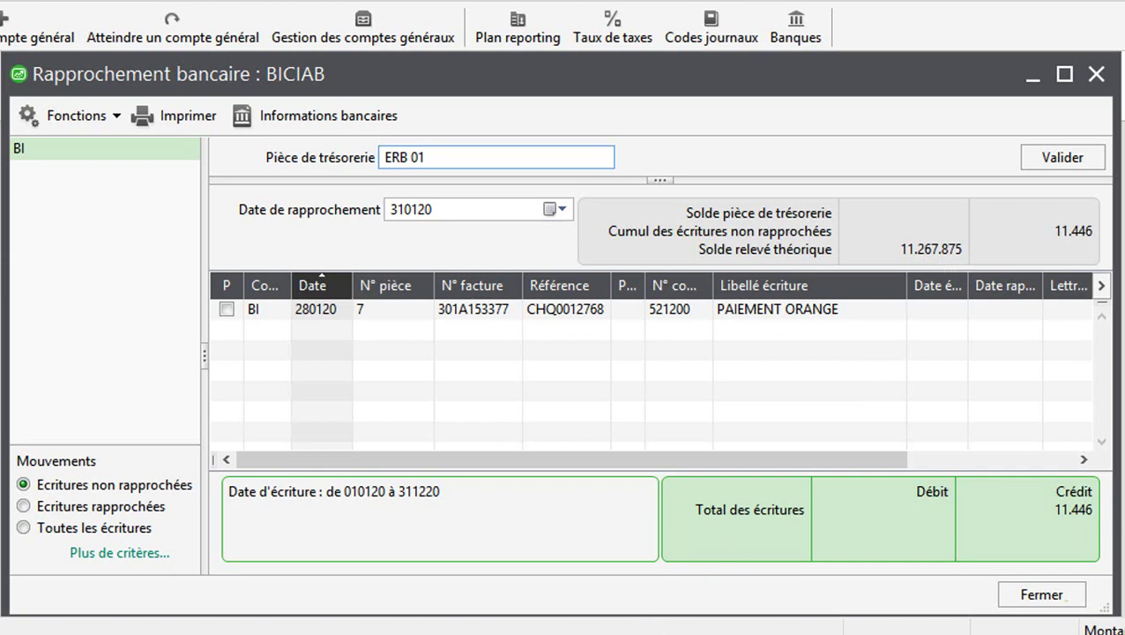
left_click(648, 622)
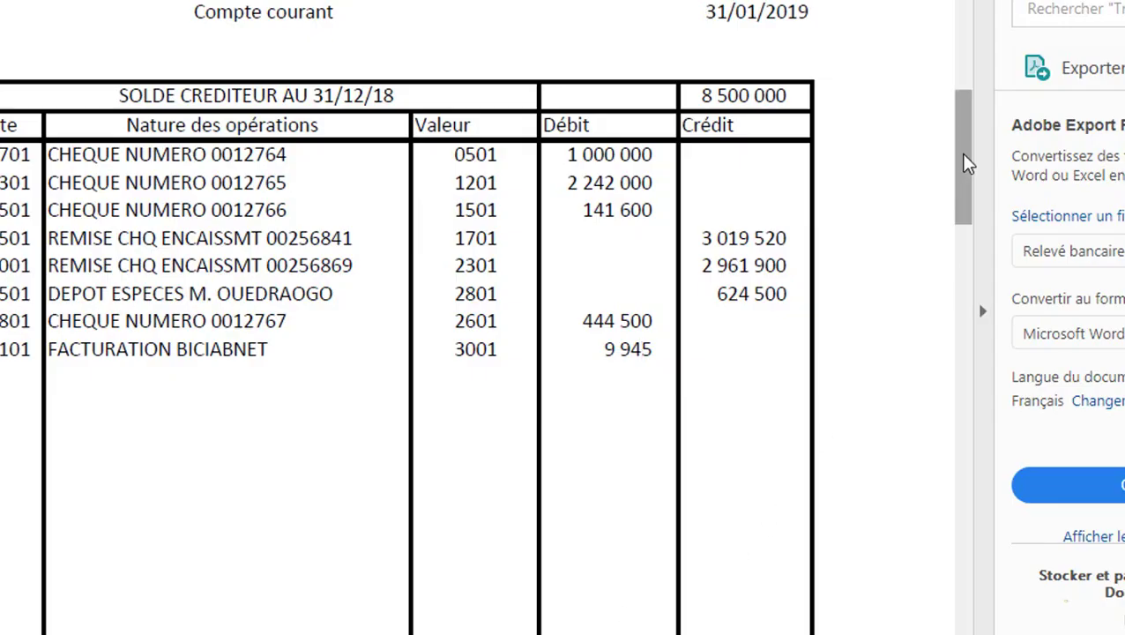
left_click_drag(964, 164, 971, 299)
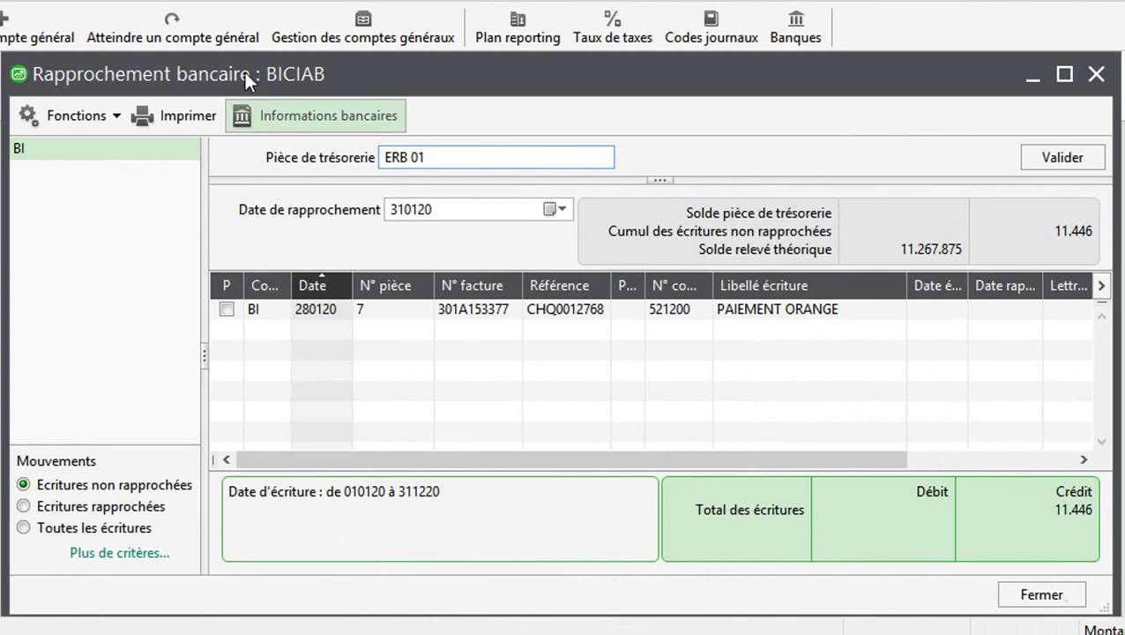
left_click(1071, 159)
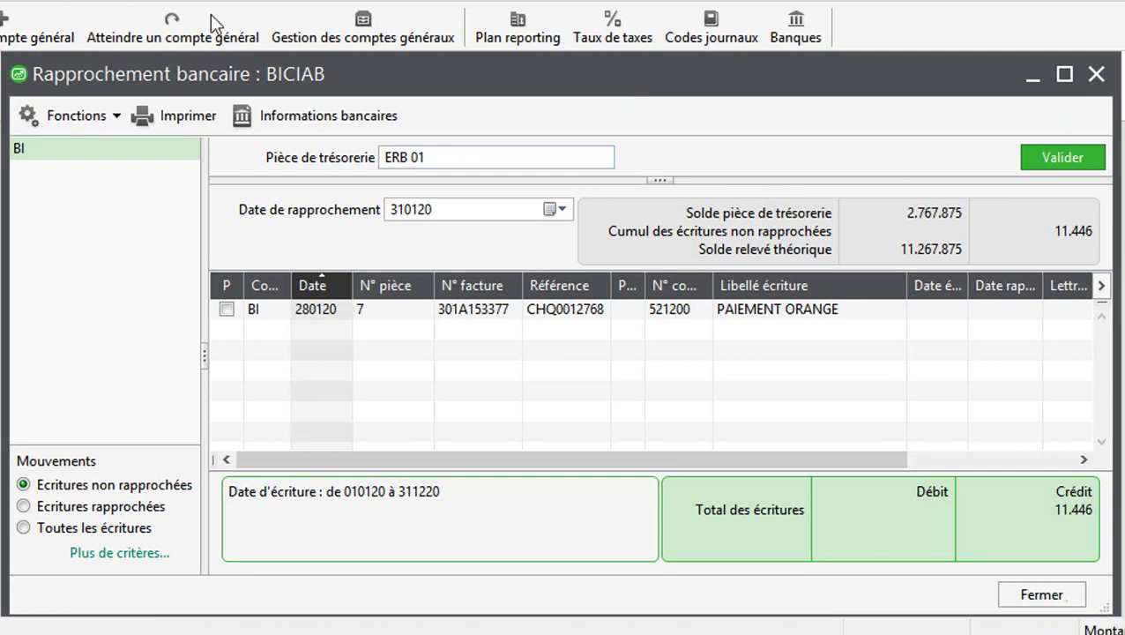
- Preview the unreconciled-entries report listing PAIEMENT ORANGE 11.446, then close the preview and reconciliation
left_click(195, 119)
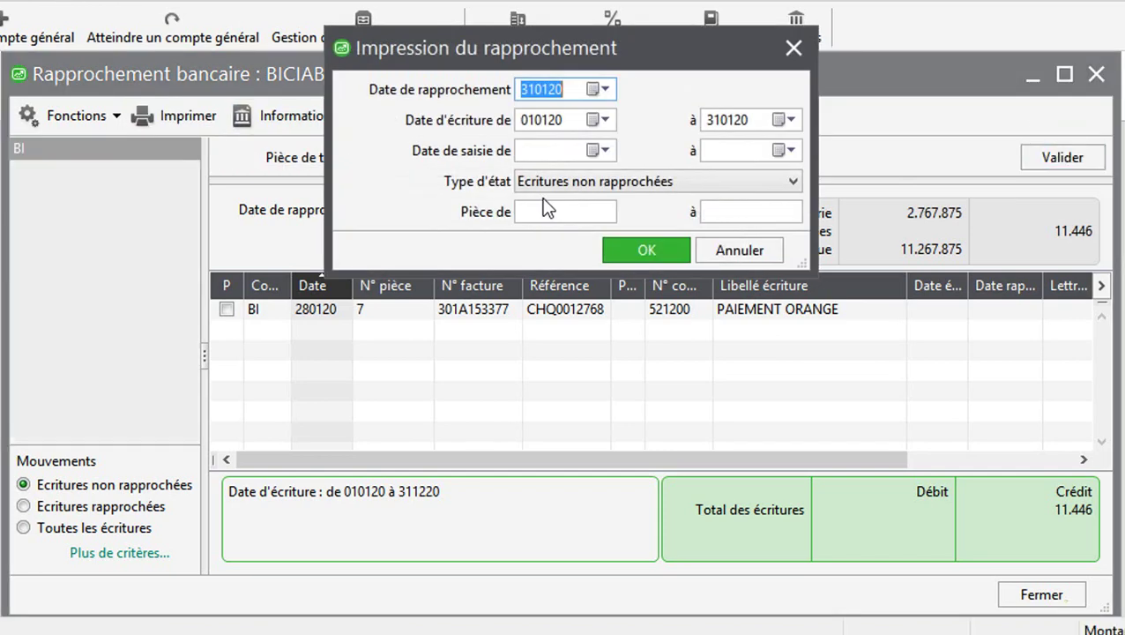
left_click(669, 257)
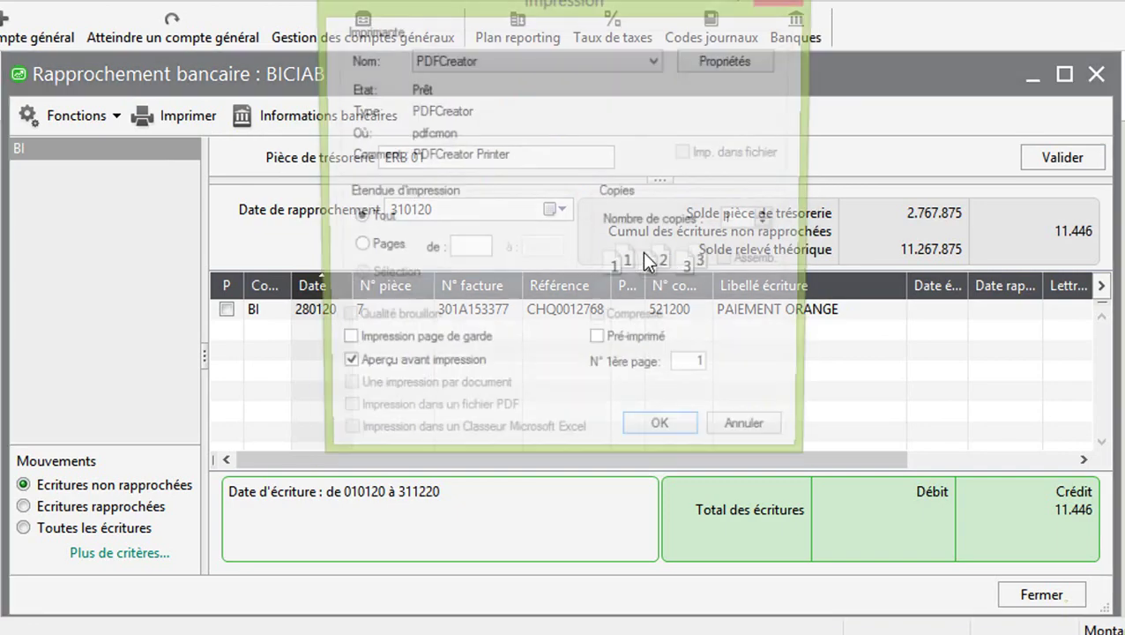
left_click(664, 438)
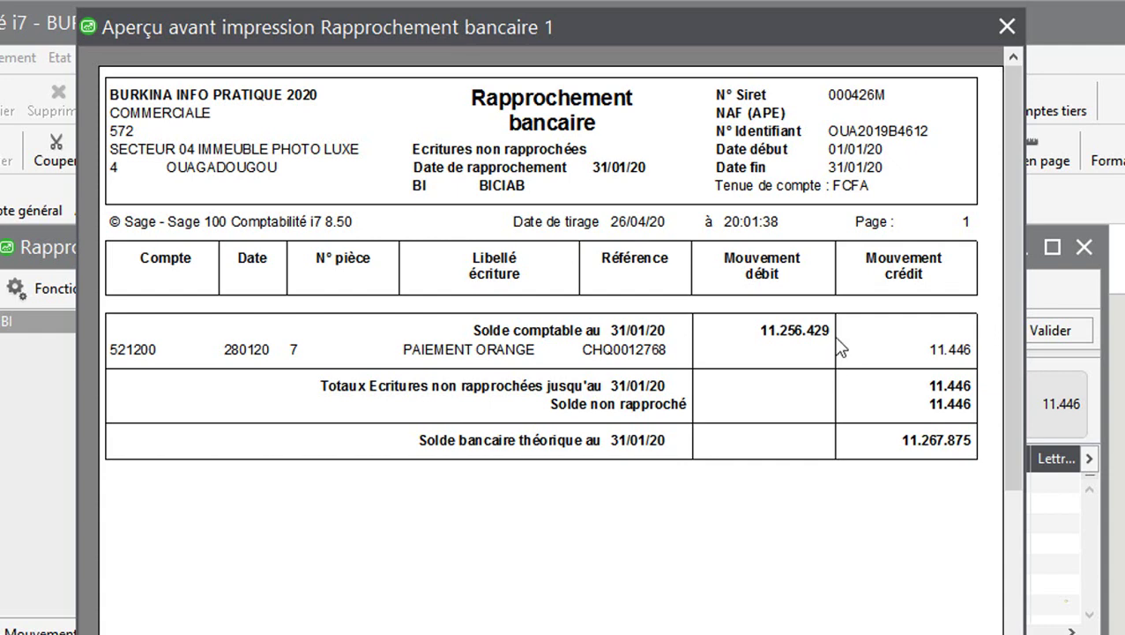
left_click(1006, 26)
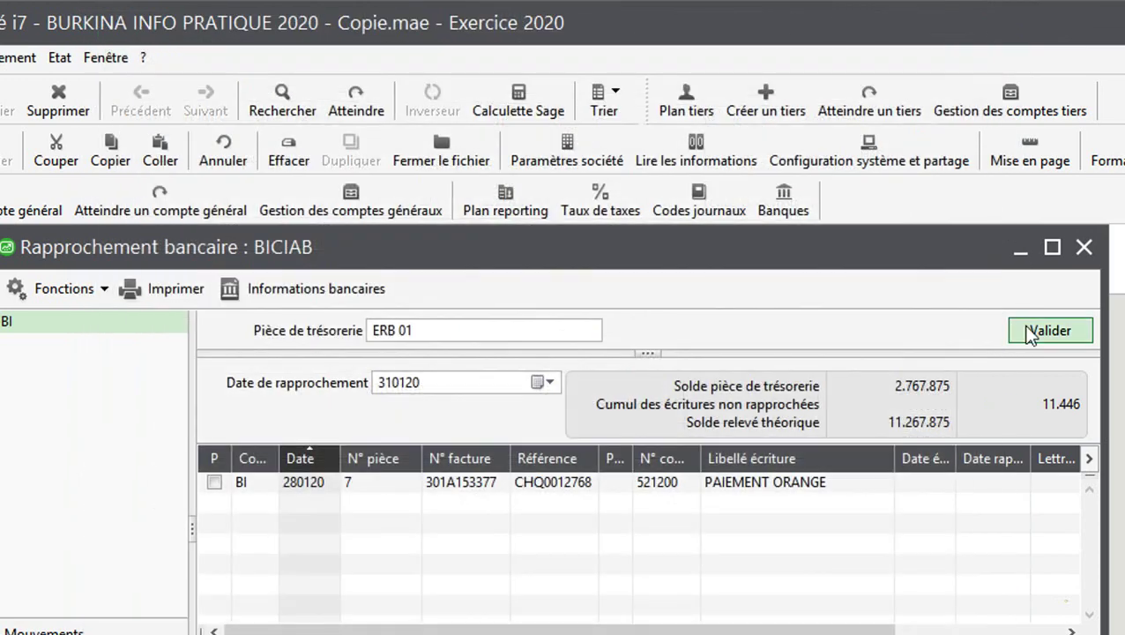
left_click(1082, 250)
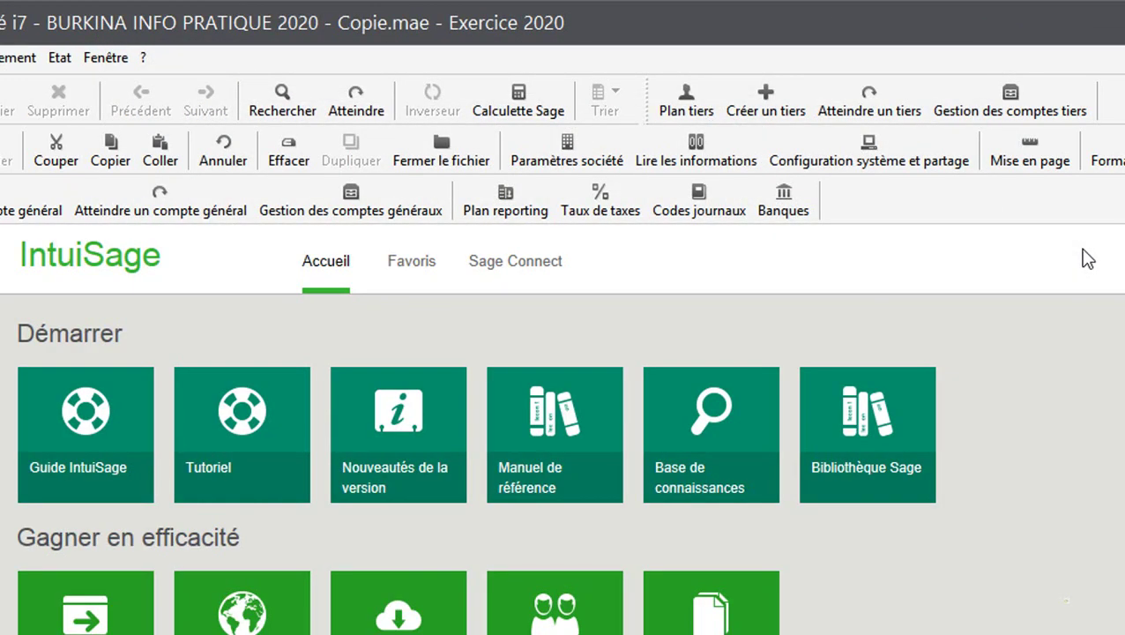